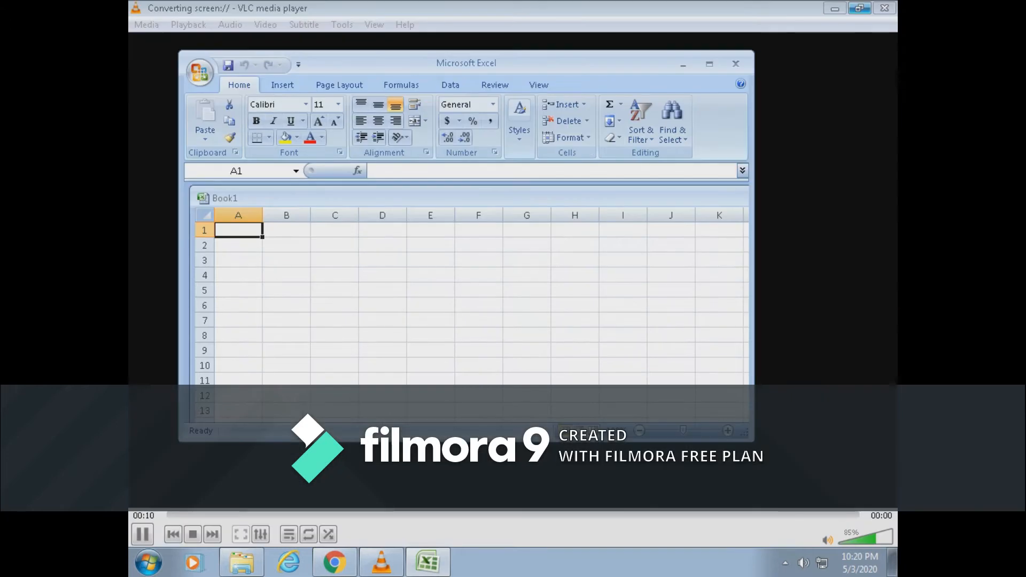
Maximize the spreadsheet window so that it fills the screen.
left_click(709, 64)
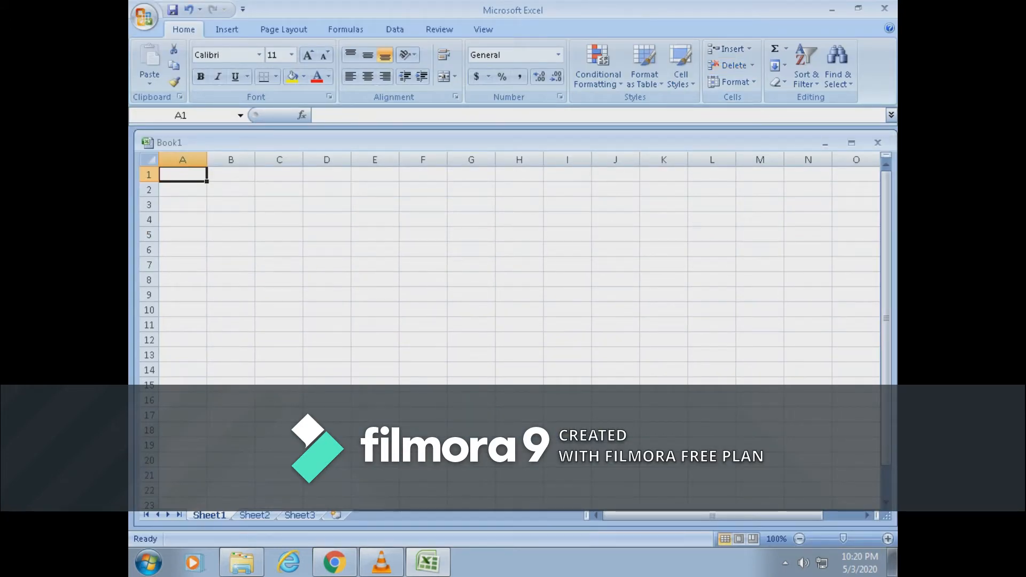
left_click(423, 279)
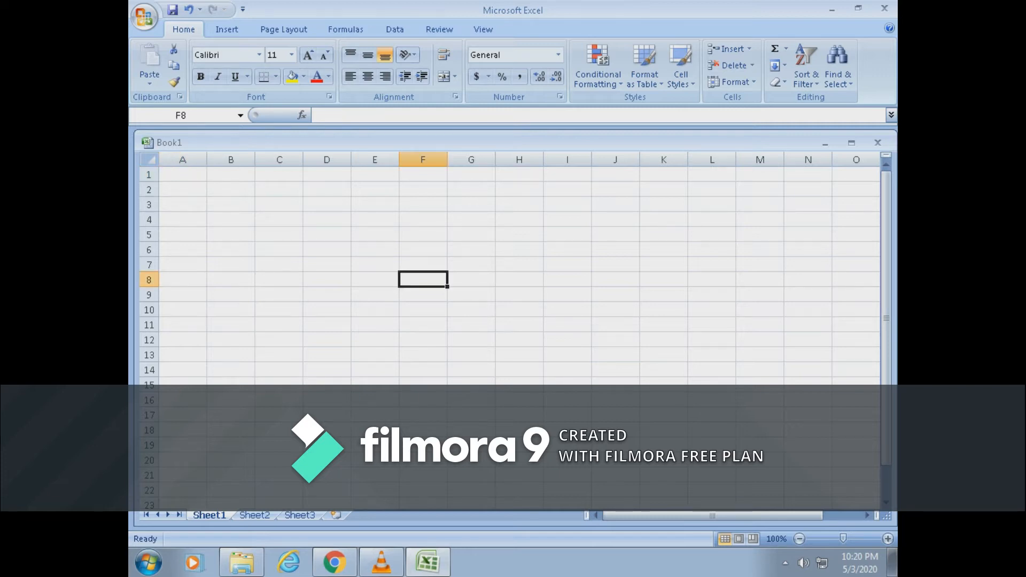
left_click_drag(182, 175, 423, 174)
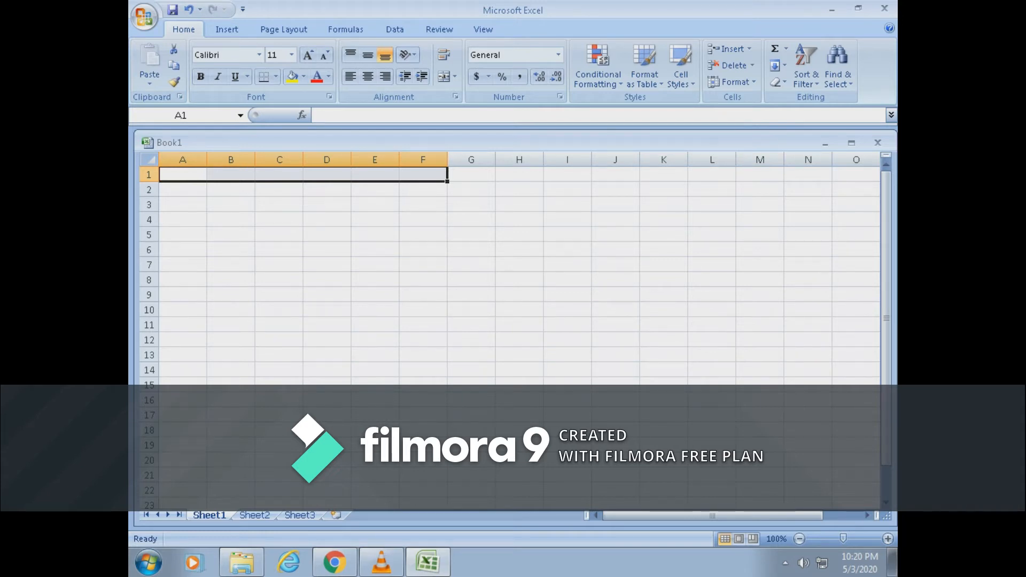
left_click(230, 325)
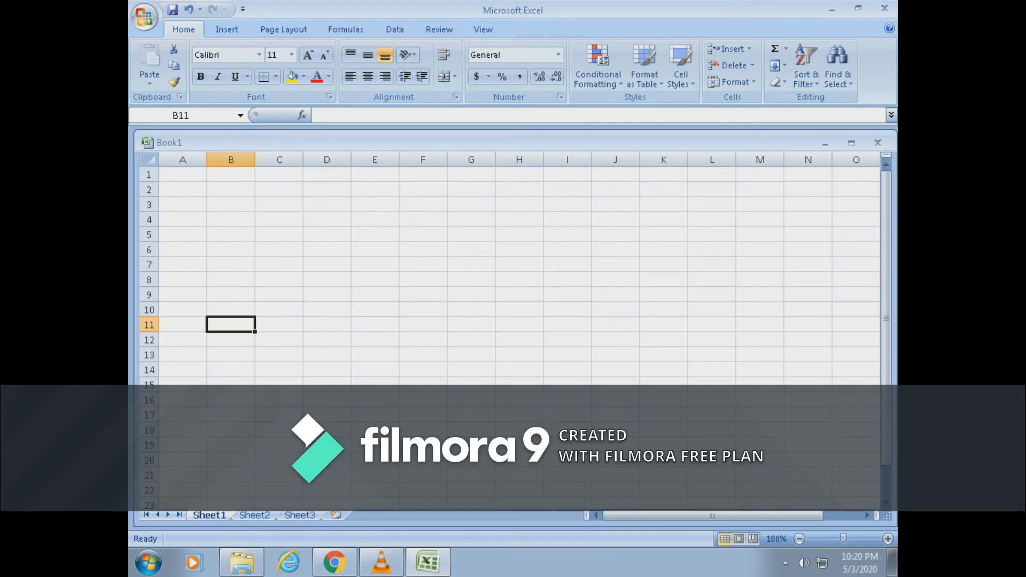
Enter the headings s.no, one and Two in cells A1 to C1.
left_click(182, 174)
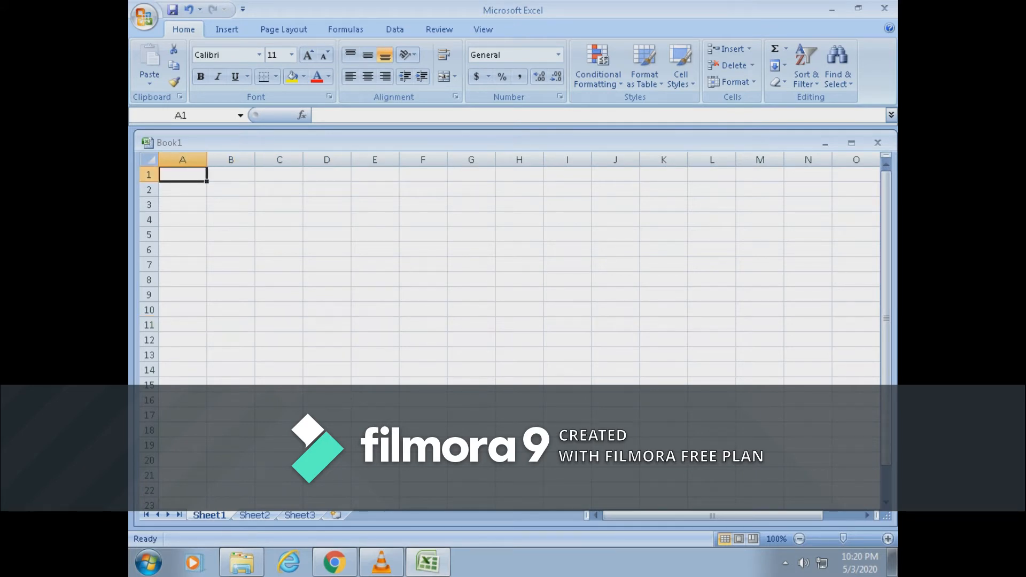
type("s.no")
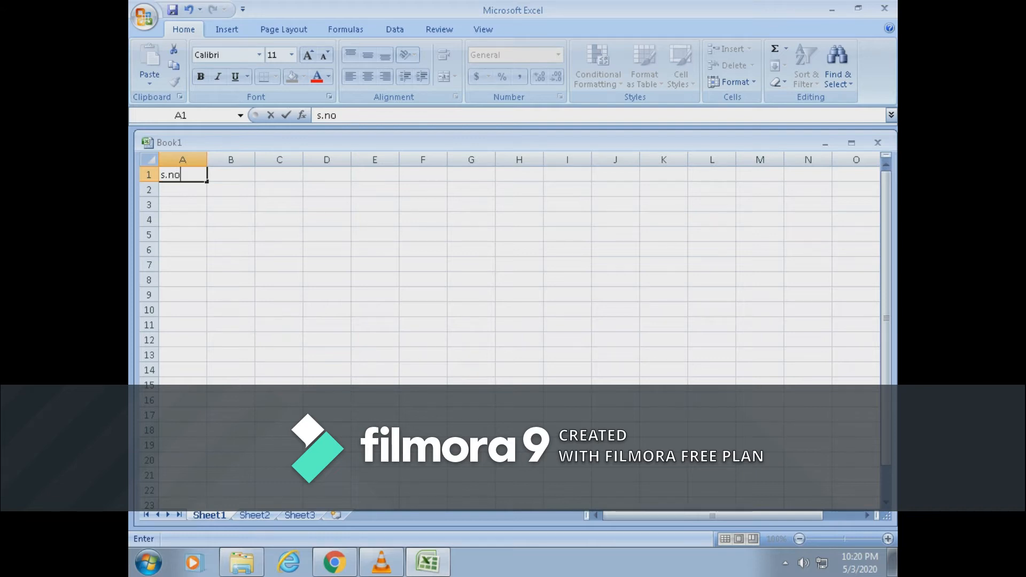
key("Tab")
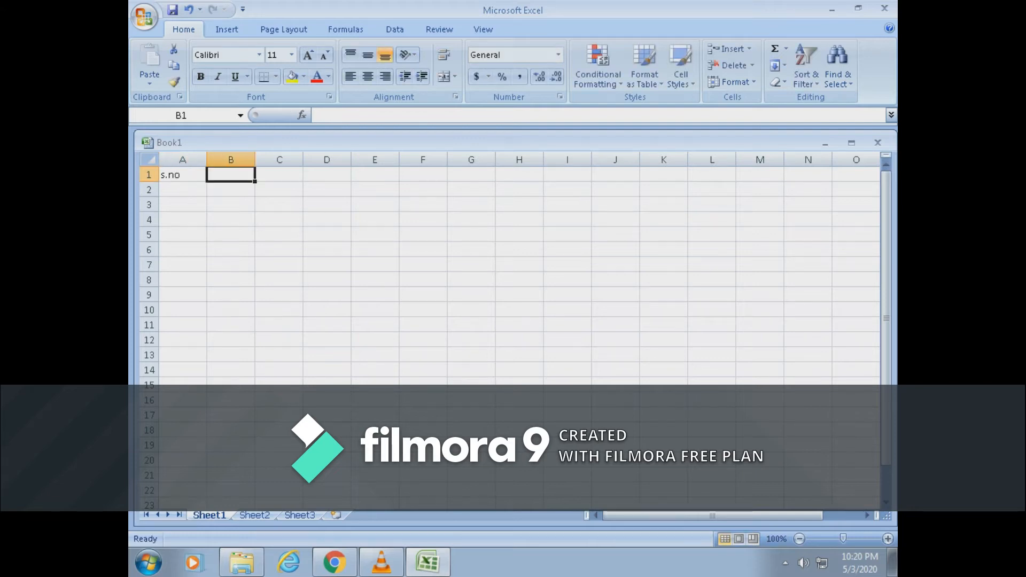
type("one")
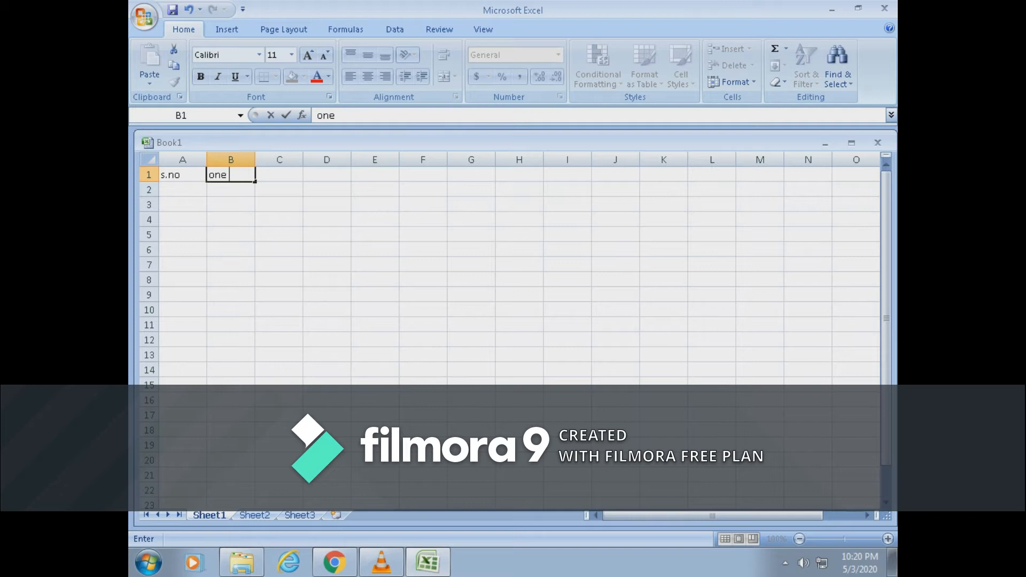
key("Tab")
type("T")
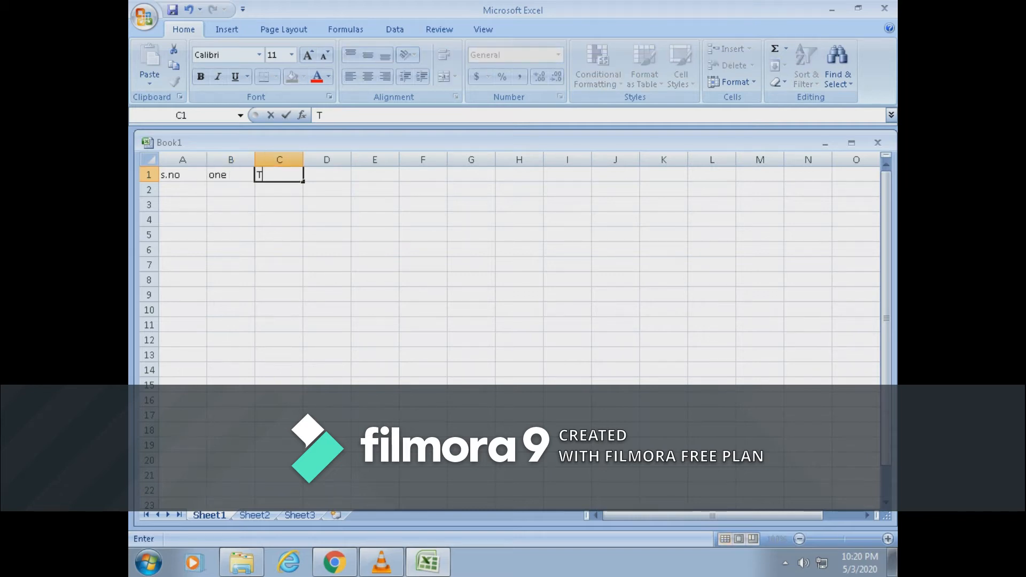
type("wo")
key("Tab")
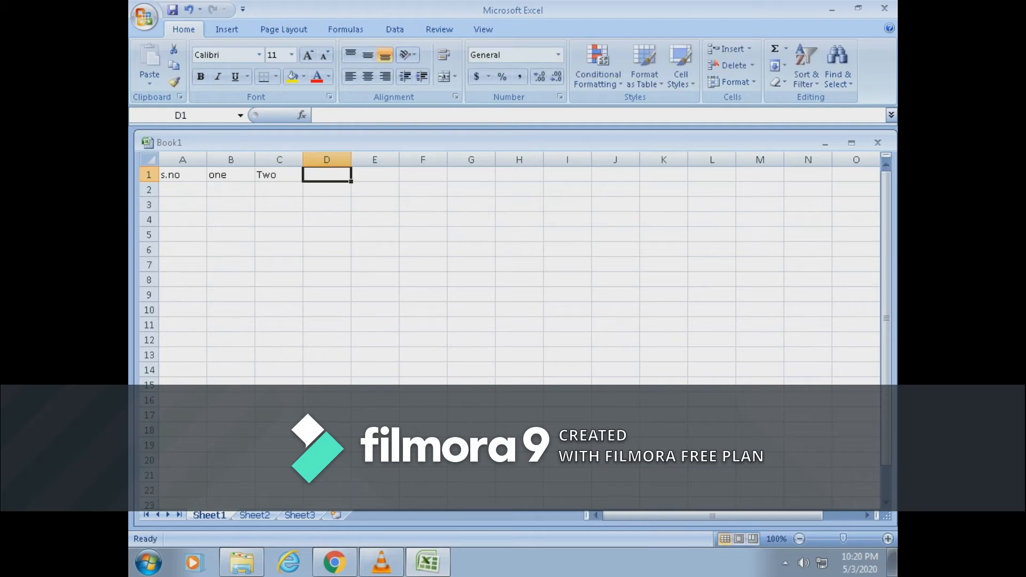
Enter the headings Three, Four, Five and Six in cells D1 to G1.
type("Three")
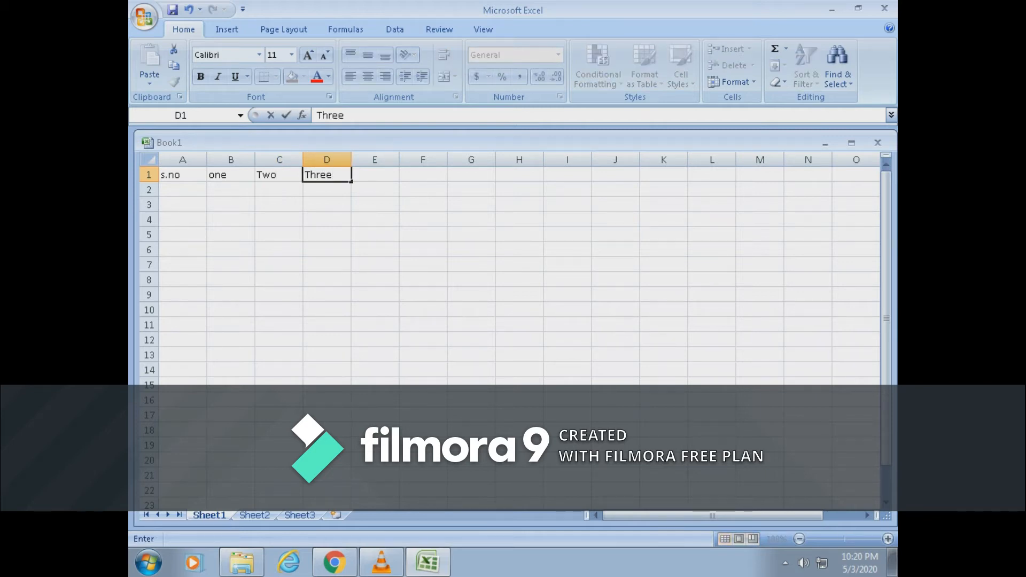
key("Tab")
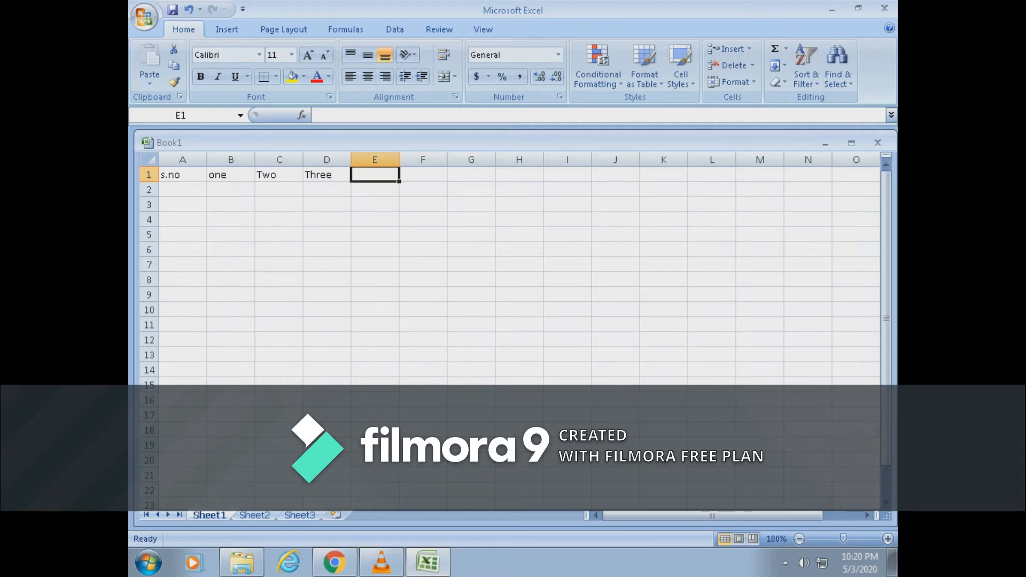
type("Four")
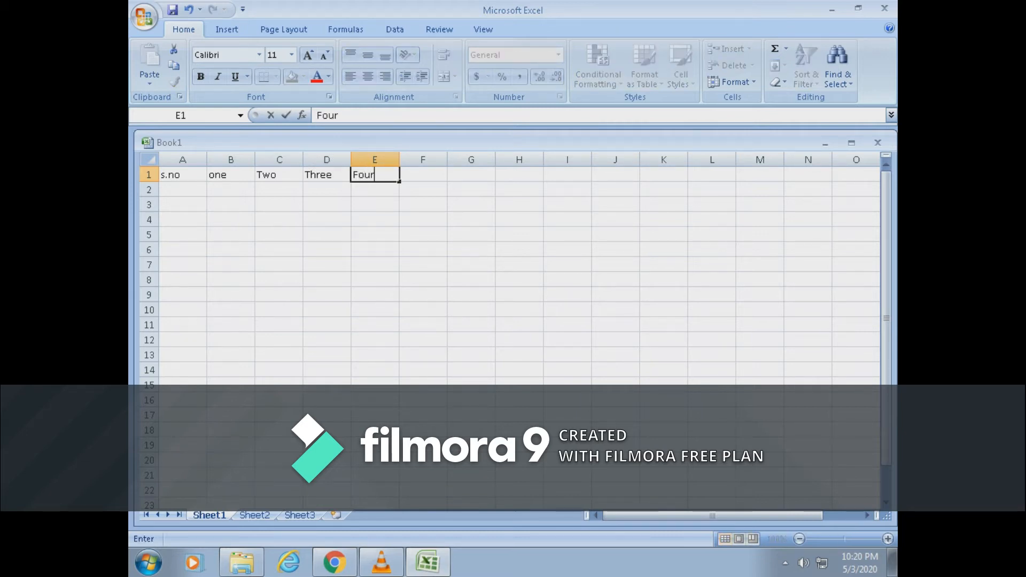
key("Tab")
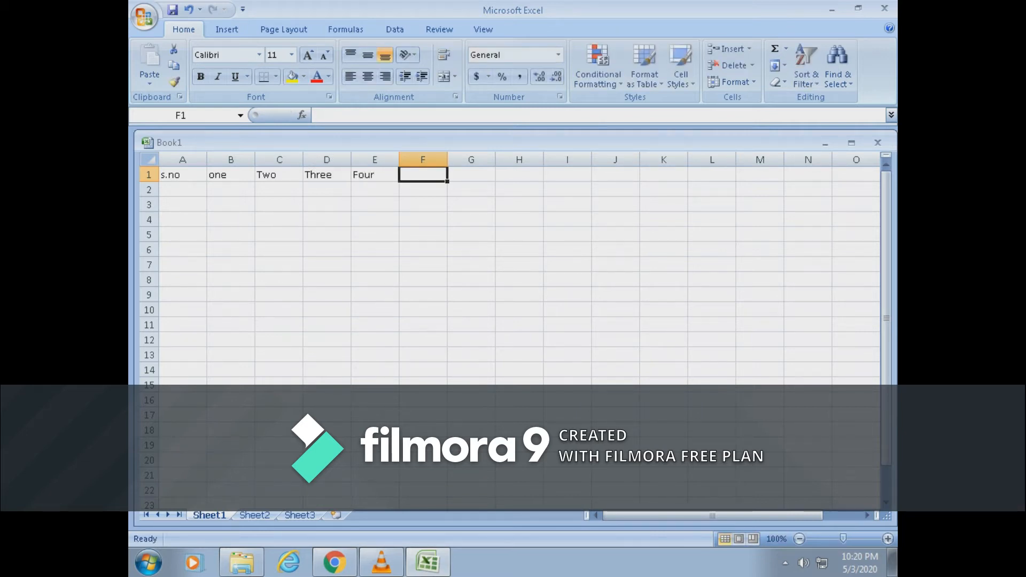
type("Five")
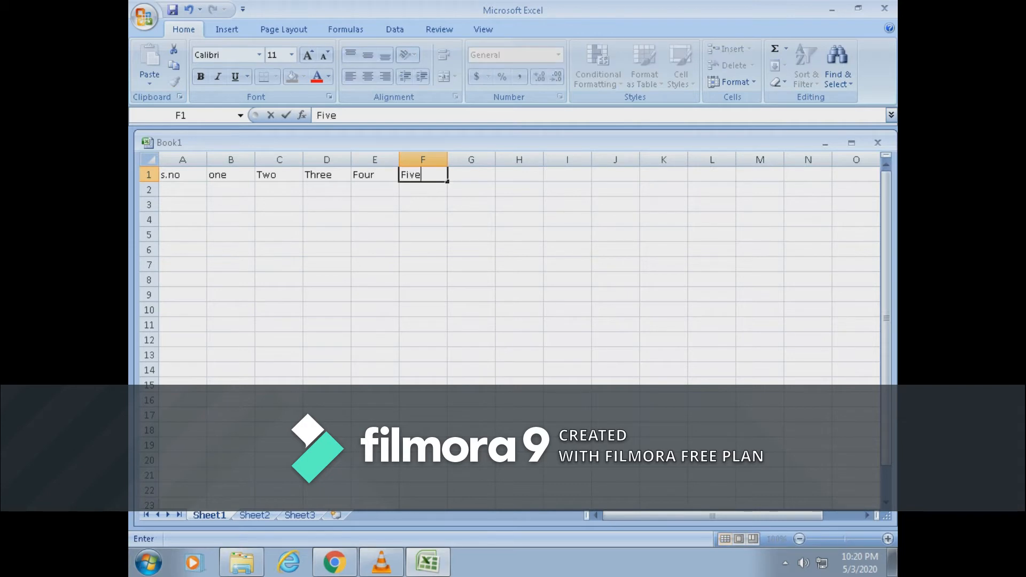
key("Tab")
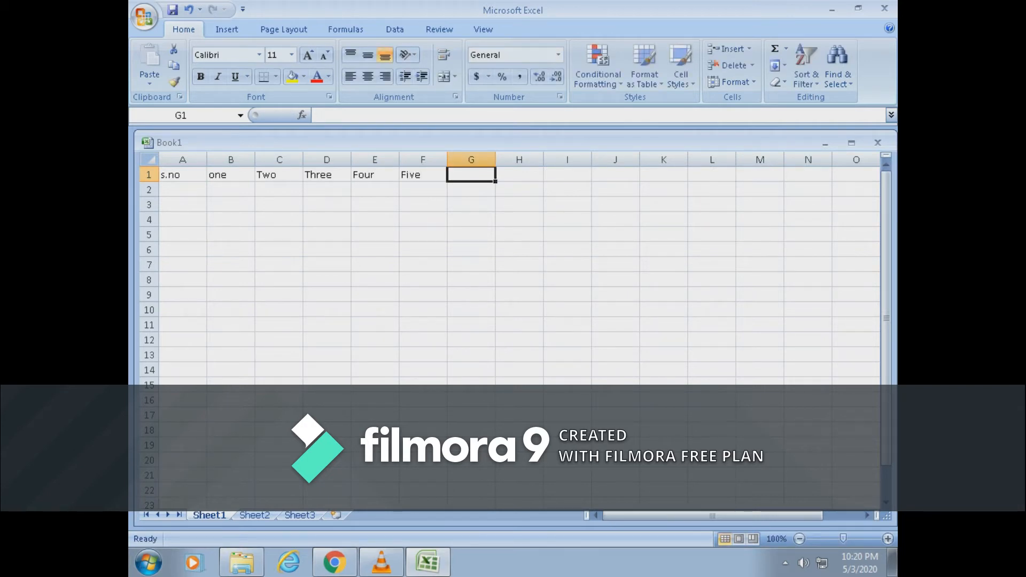
type("Six")
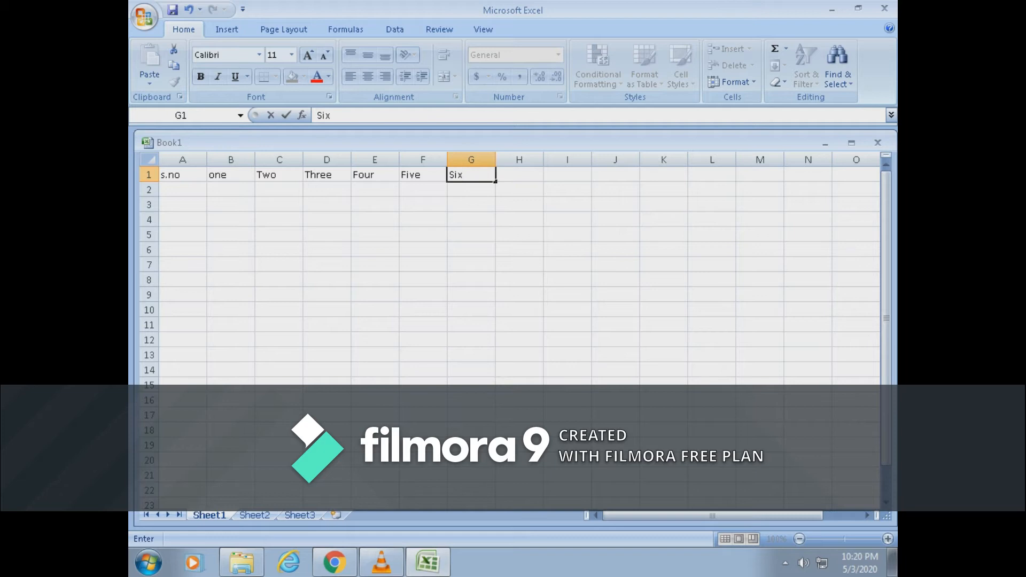
left_click(327, 370)
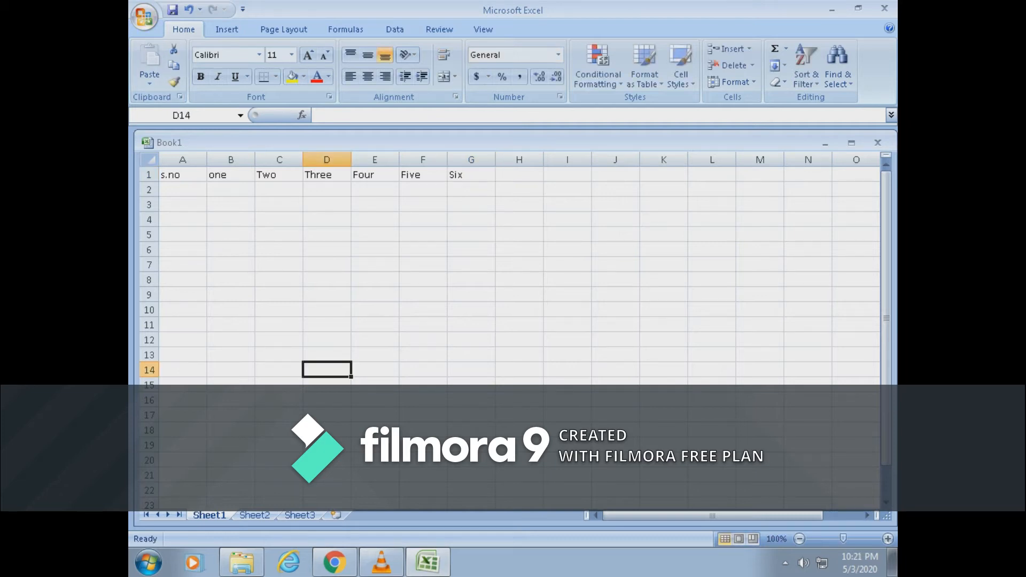
left_click_drag(183, 175, 423, 174)
left_click(470, 174)
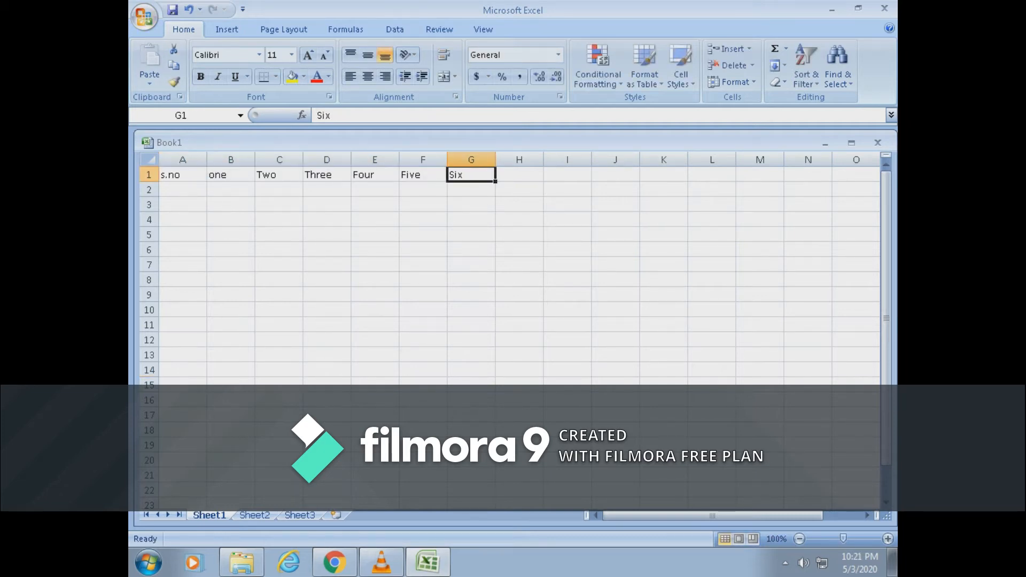
left_click(280, 235)
double_click(173, 175)
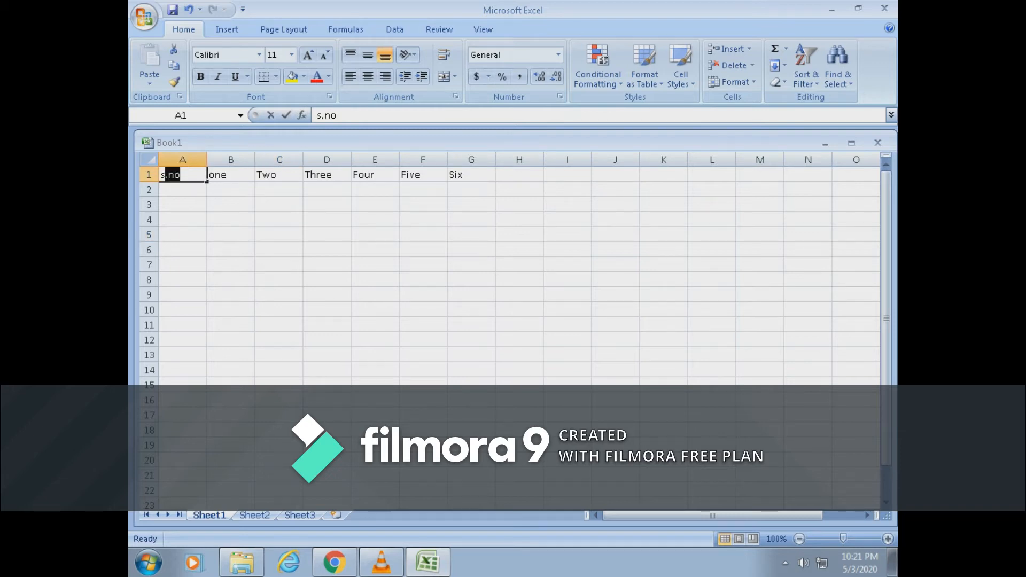
left_click(231, 280)
Center the headings in A1:G1 horizontally and align them to the middle vertically.
left_click_drag(183, 175, 471, 175)
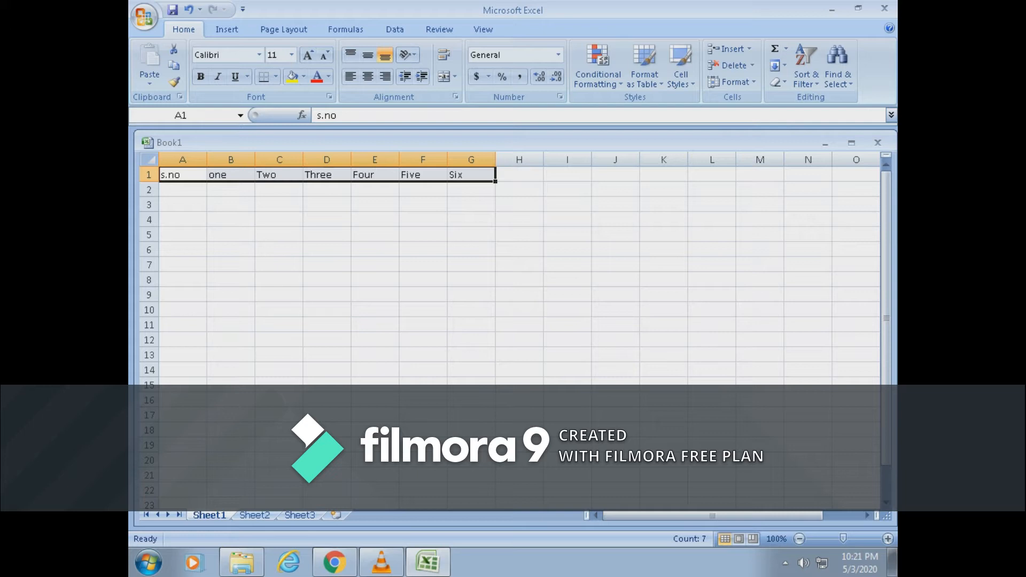
left_click(368, 76)
left_click(368, 55)
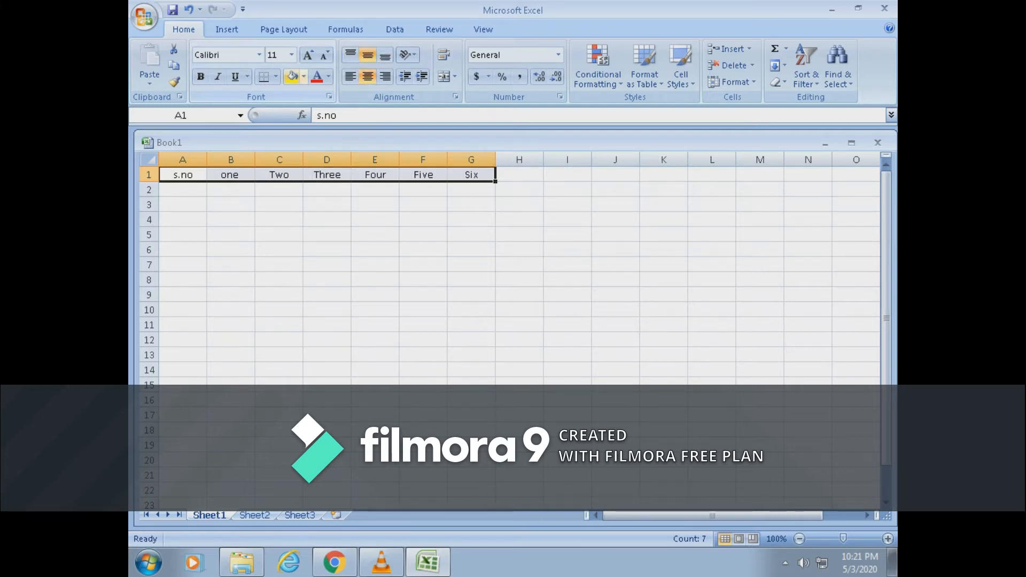
Apply All Borders to the heading cells A1:G1 and set their font size to 24.
left_click(275, 76)
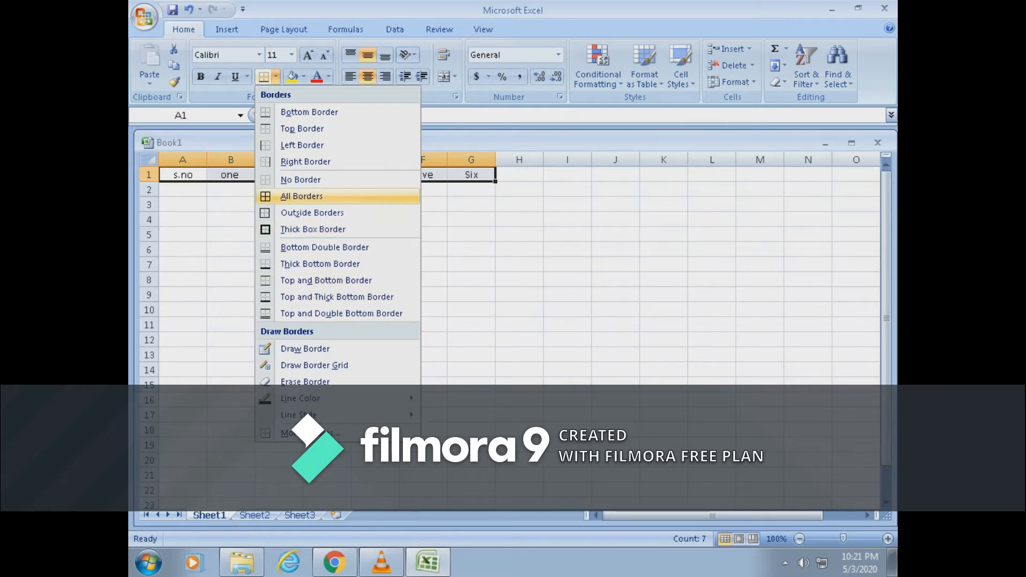
left_click(302, 196)
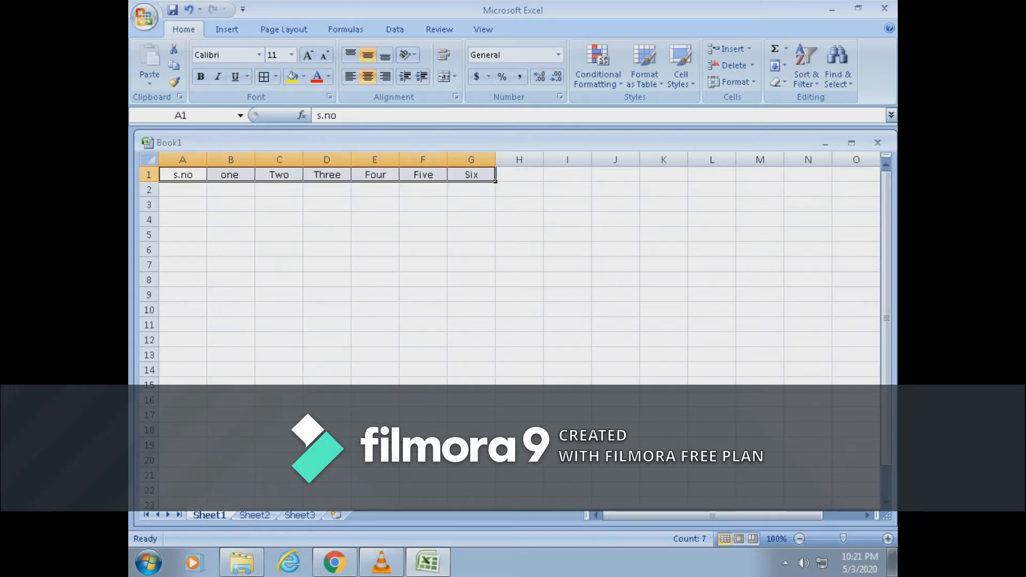
left_click(292, 55)
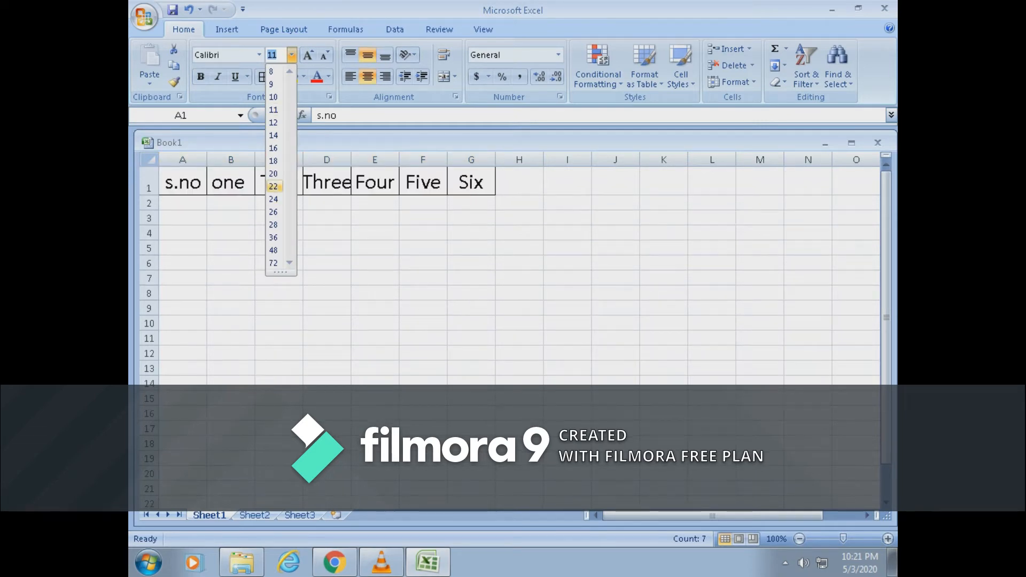
left_click(274, 199)
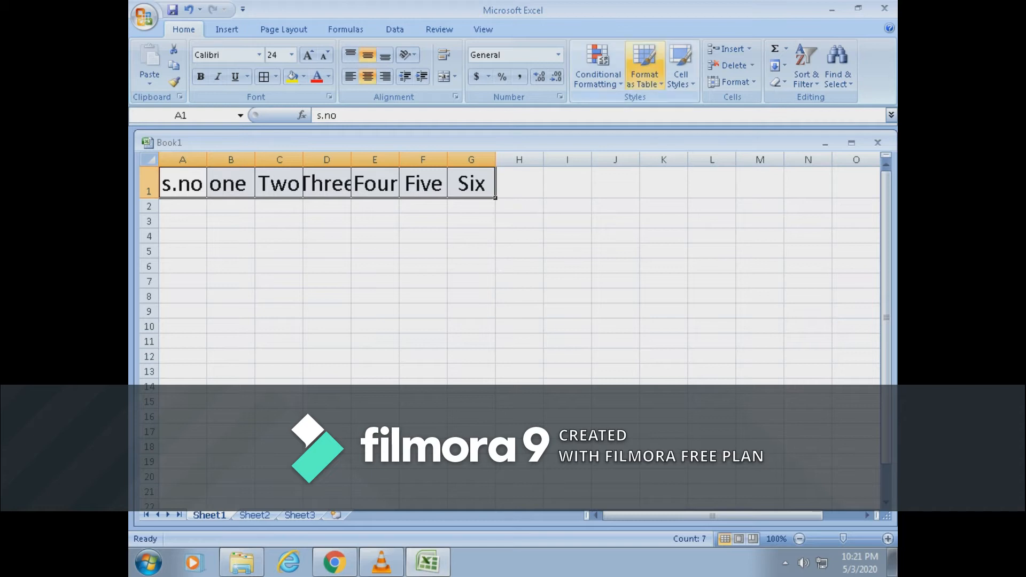
Set the row height of the heading row to 30.
left_click(645, 69)
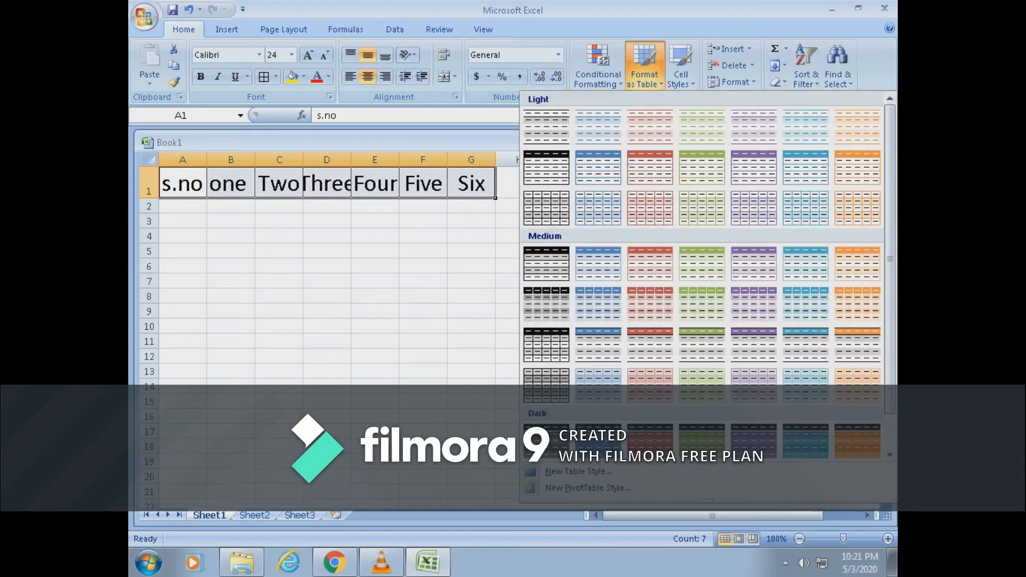
left_click(680, 69)
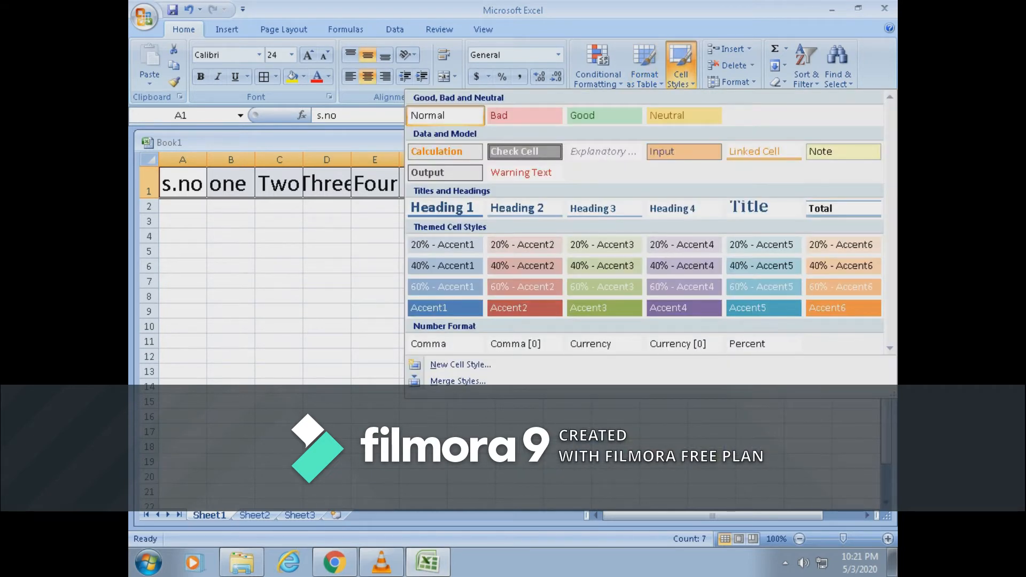
left_click(731, 82)
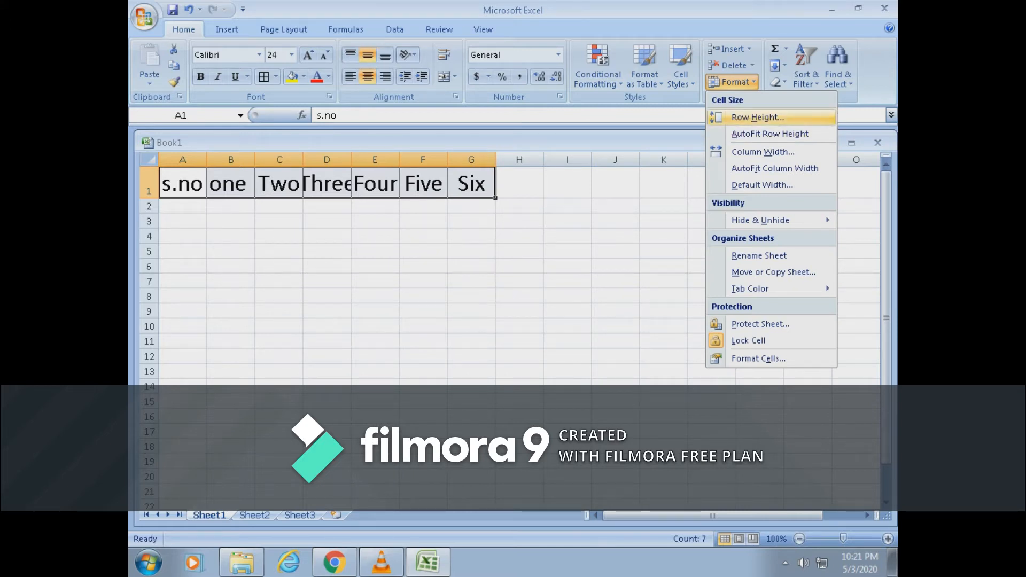
left_click(758, 117)
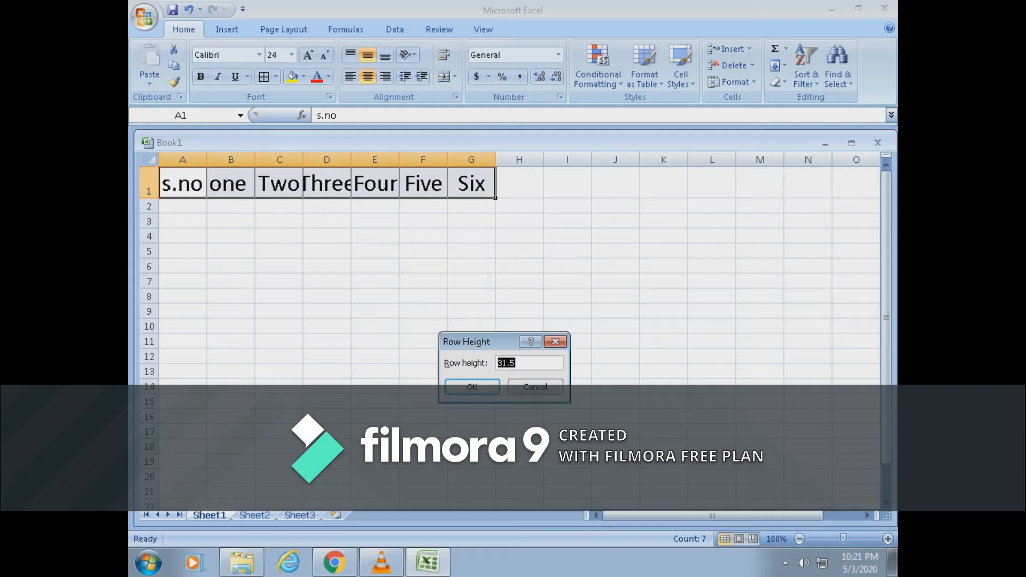
type("1")
key("BackSpace")
type("30")
key("Return")
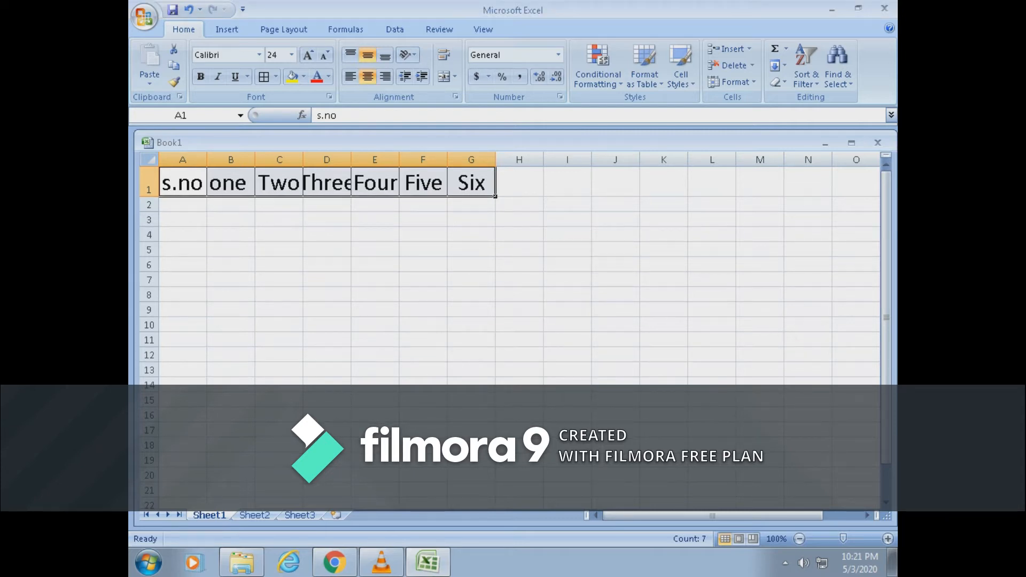
Set the column width of columns A to G to 20.
left_click(681, 69)
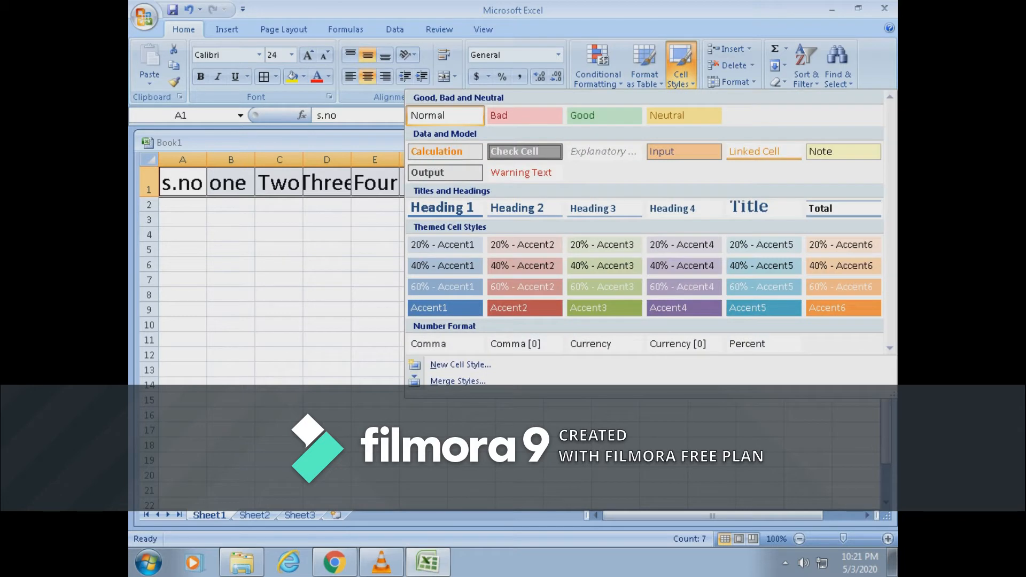
left_click(730, 82)
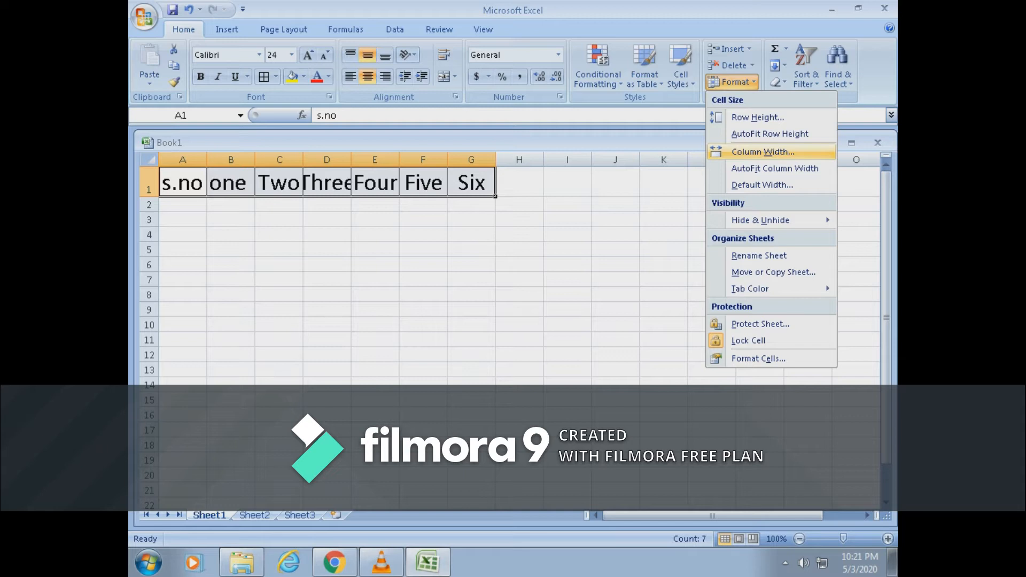
left_click(763, 152)
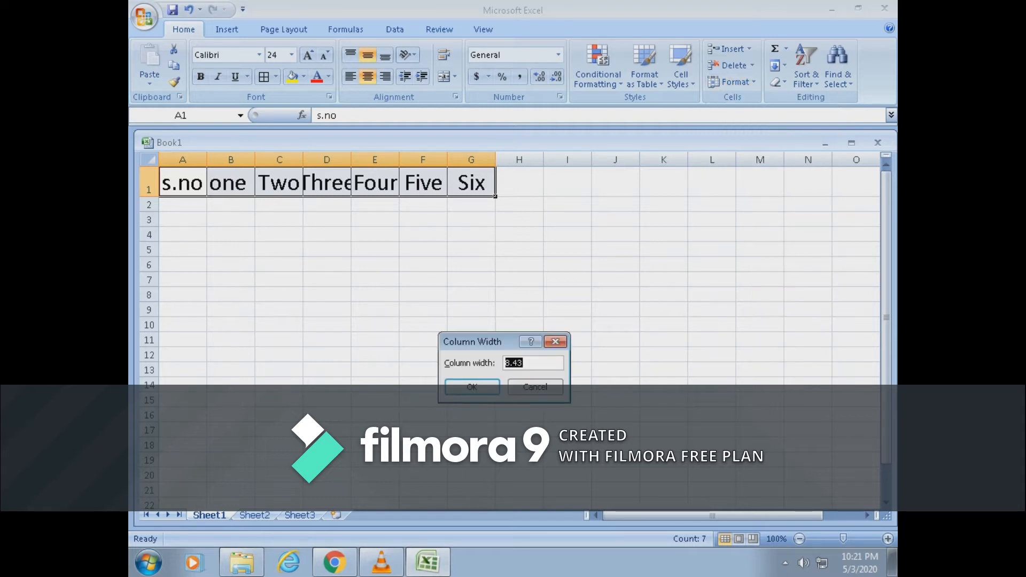
type("20")
key("Return")
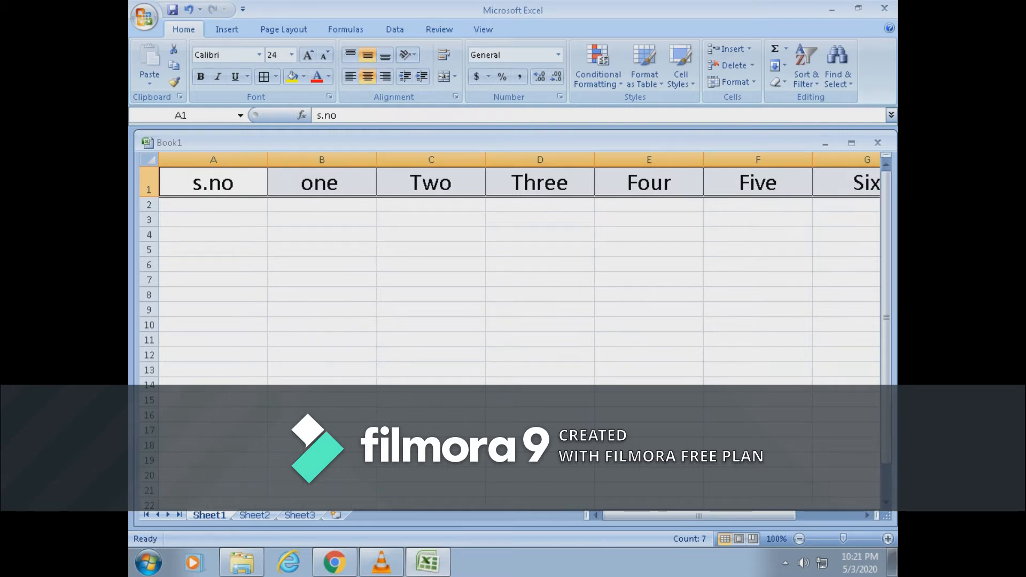
Set the column width of columns A to G to 15.
left_click(731, 81)
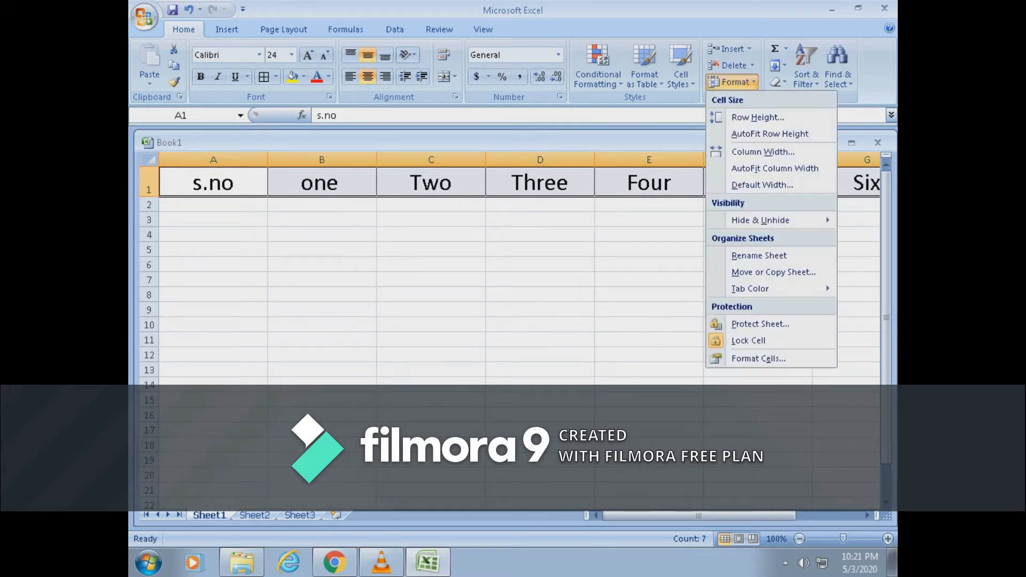
left_click(763, 152)
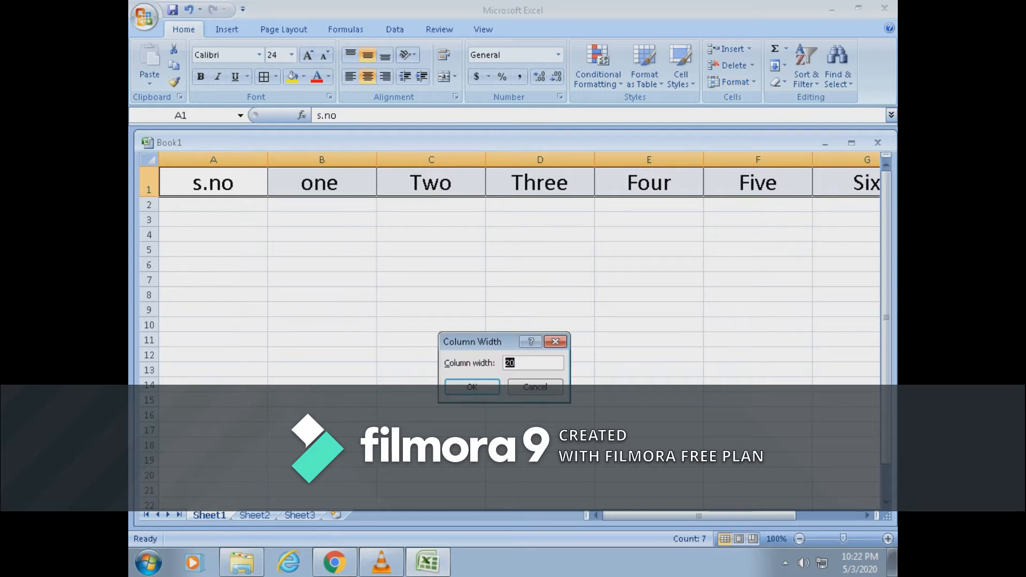
type("15")
key("Return")
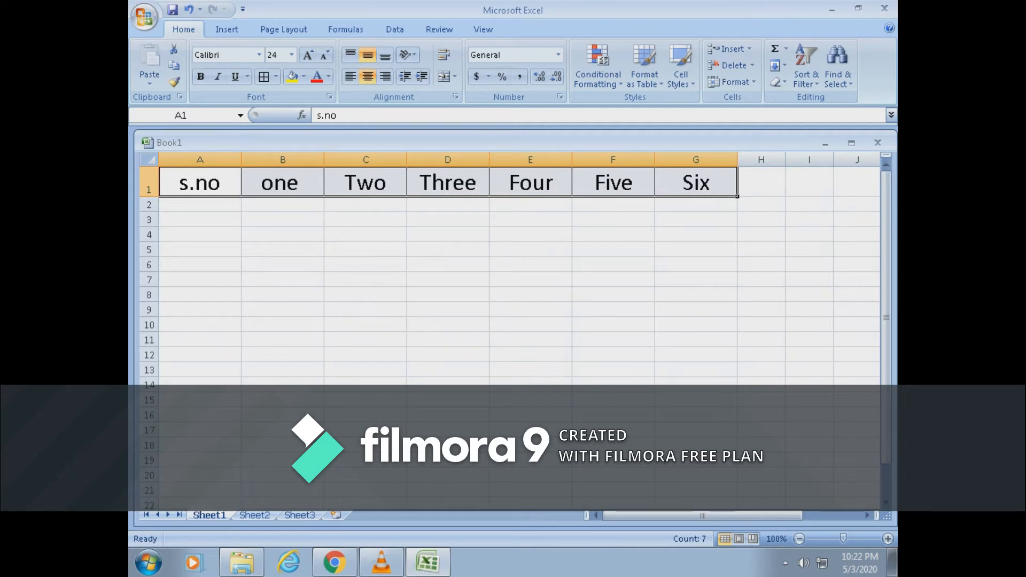
left_click(283, 295)
Set the width of the s.no column A to 10.
left_click(200, 160)
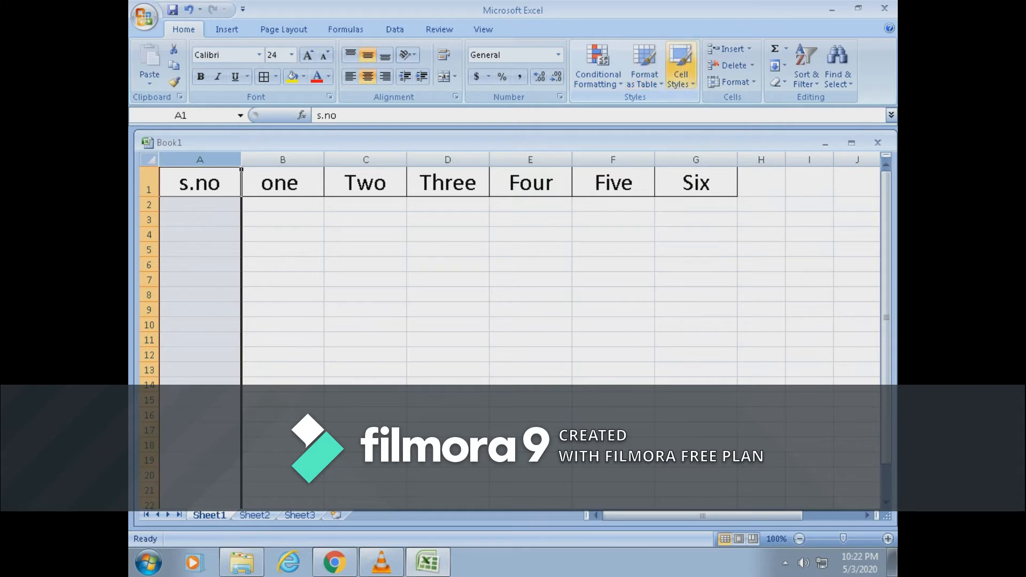
left_click(680, 68)
left_click(732, 82)
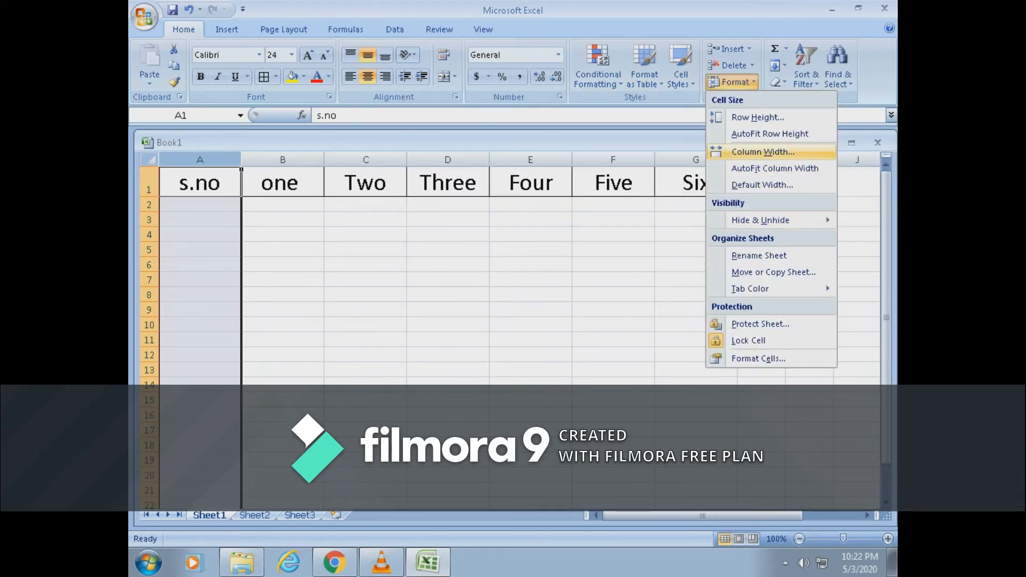
left_click(763, 152)
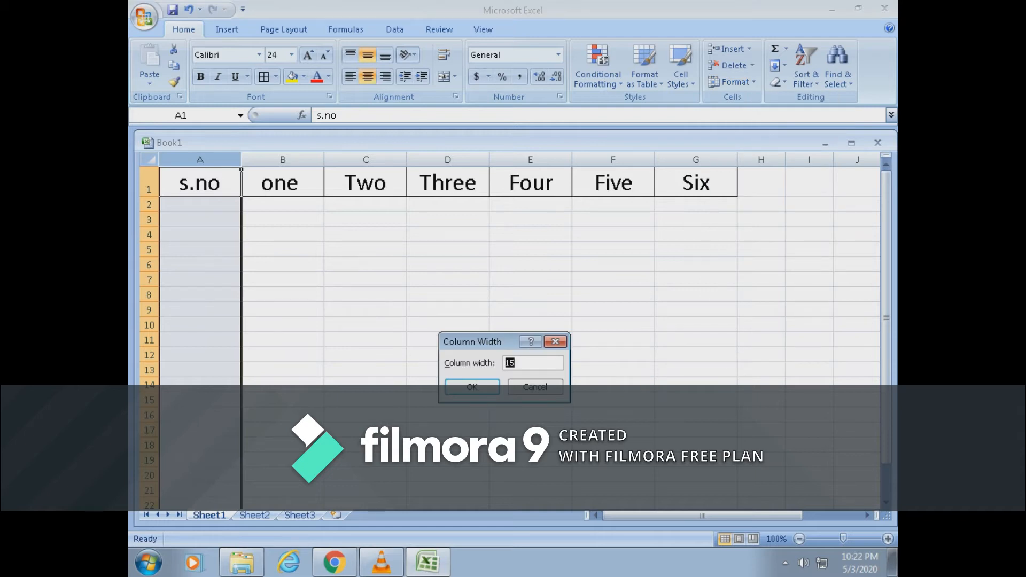
type("10")
key("Return")
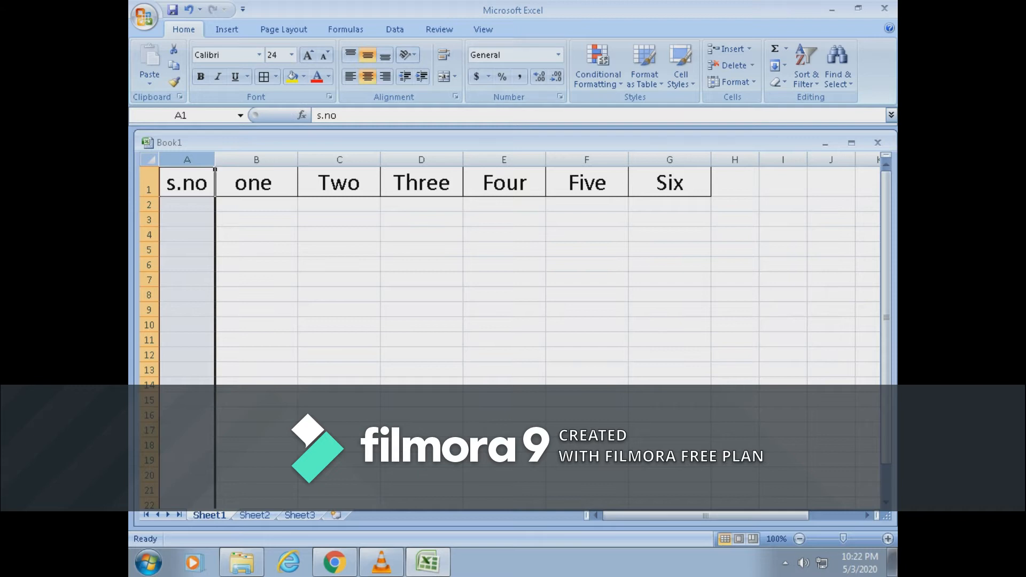
left_click(339, 249)
Enter the serial numbers 1 and 2 in cells A2 and A3.
left_click(187, 205)
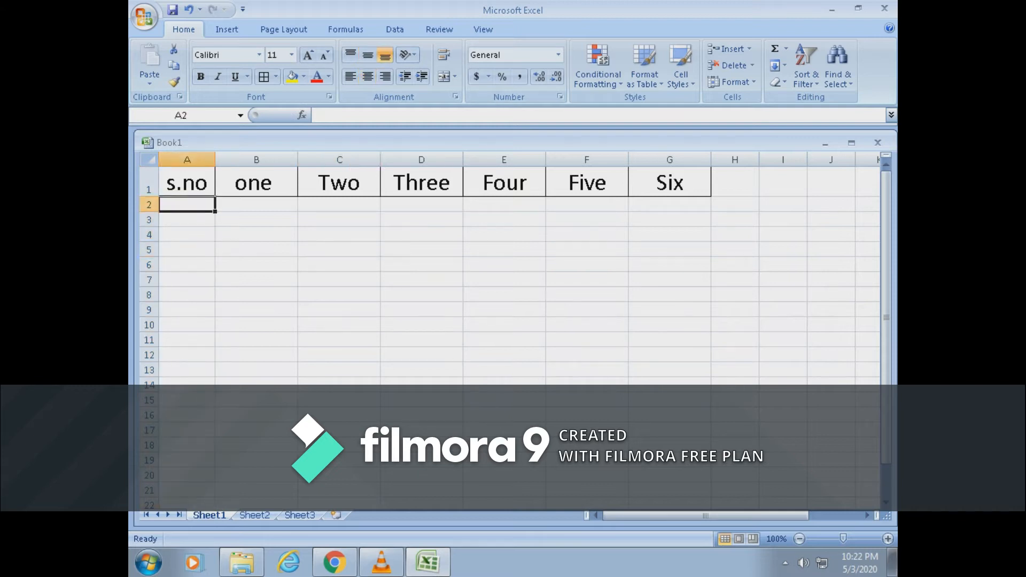
type("1")
key("Return")
type("2")
key("Return")
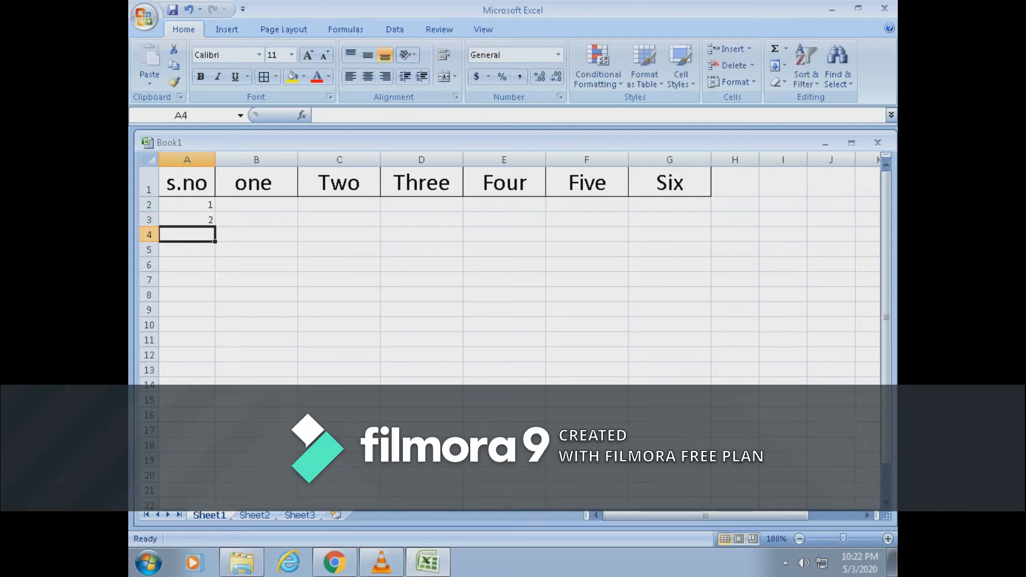
Fill row 2 from B2 to G2 with the values 10, 15, 20, 25, 30 and 35.
key("Up")
key("Up")
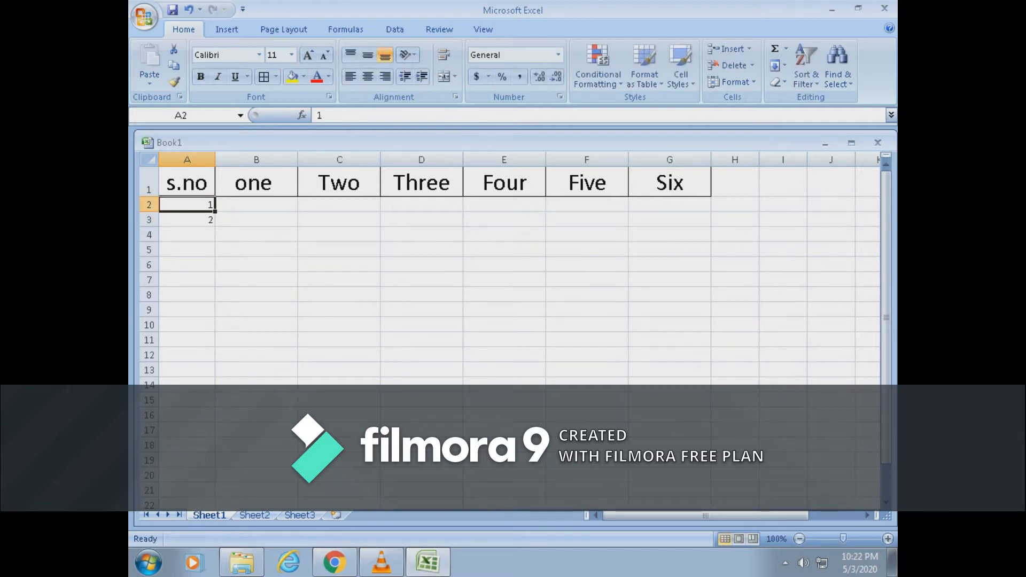
key("Right")
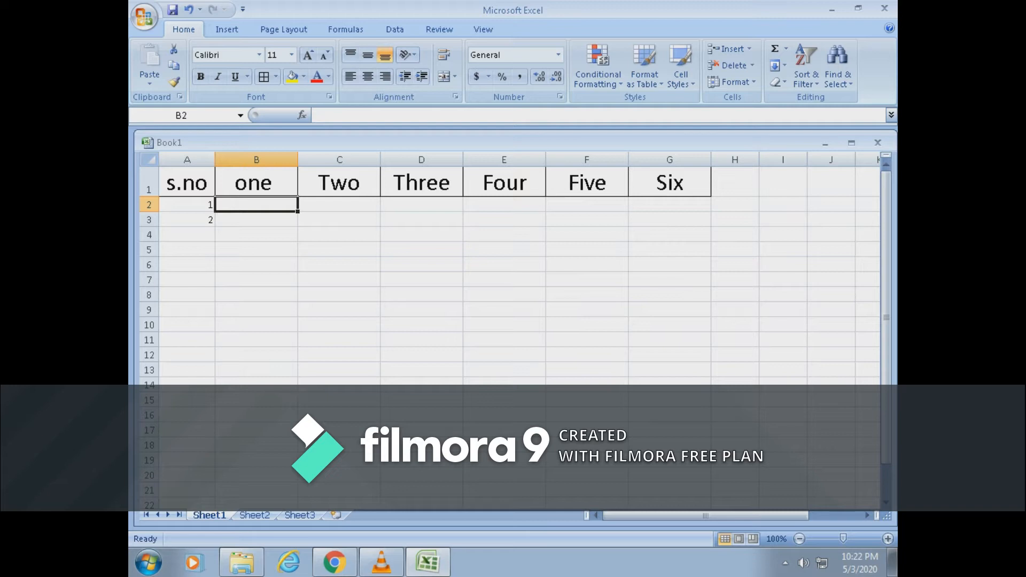
type("10")
key("Tab")
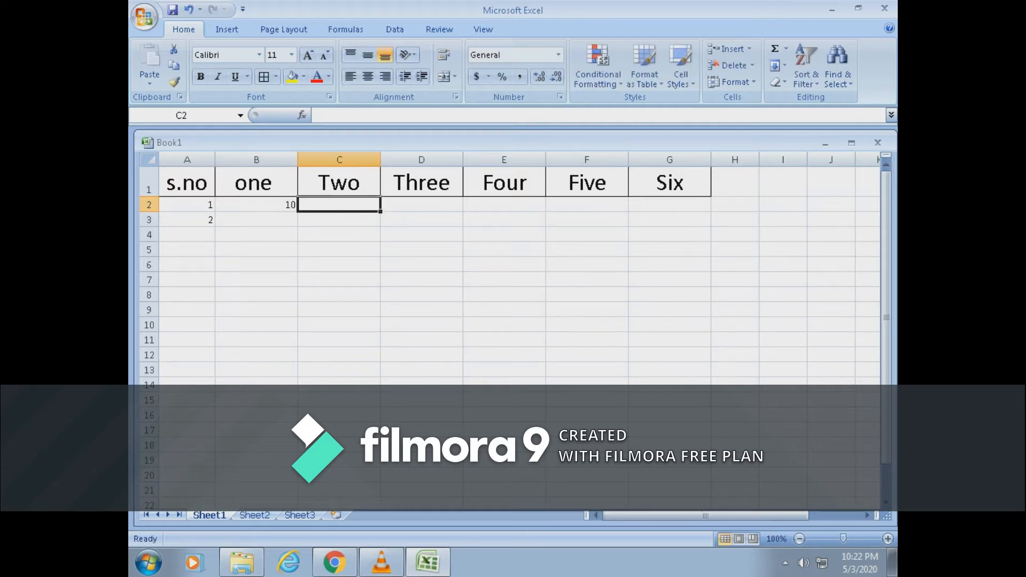
type("15")
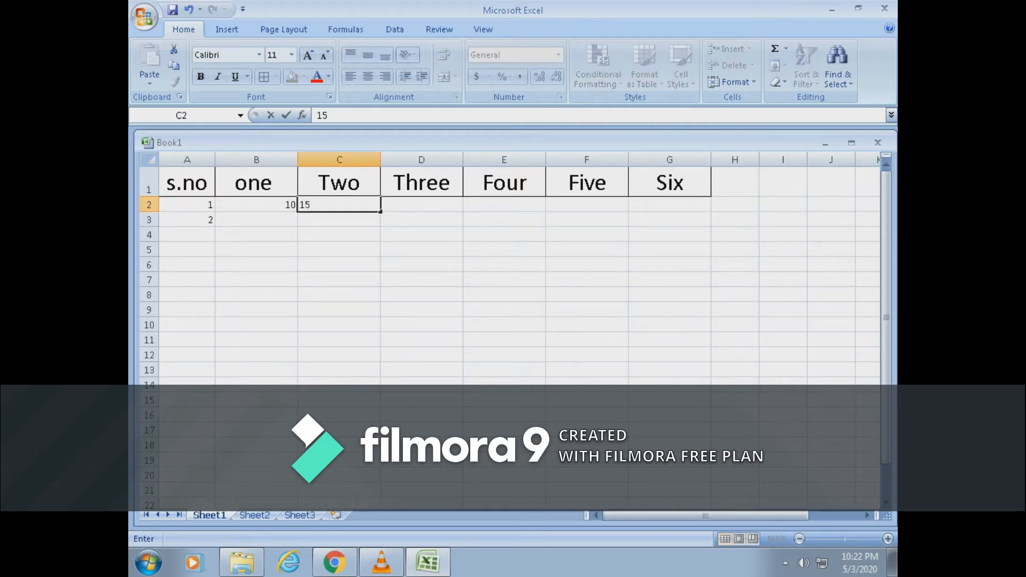
key("Tab")
type("20")
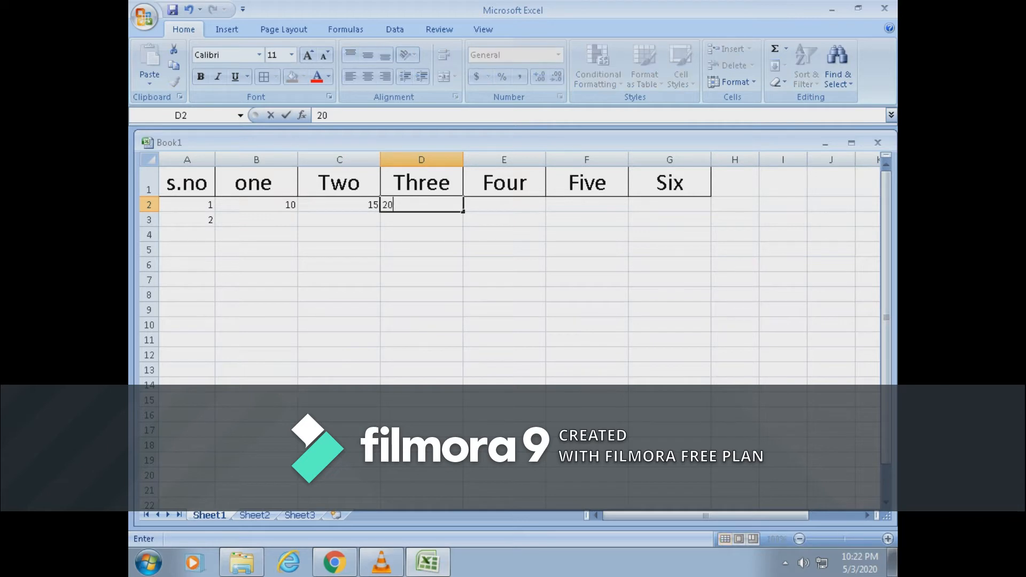
key("Tab")
type("25")
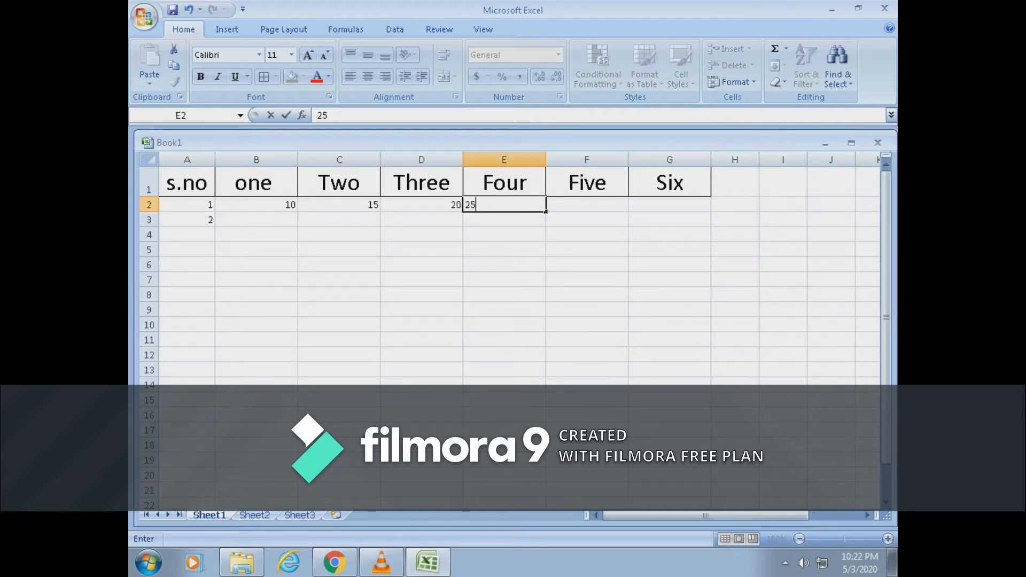
key("Tab")
type("30")
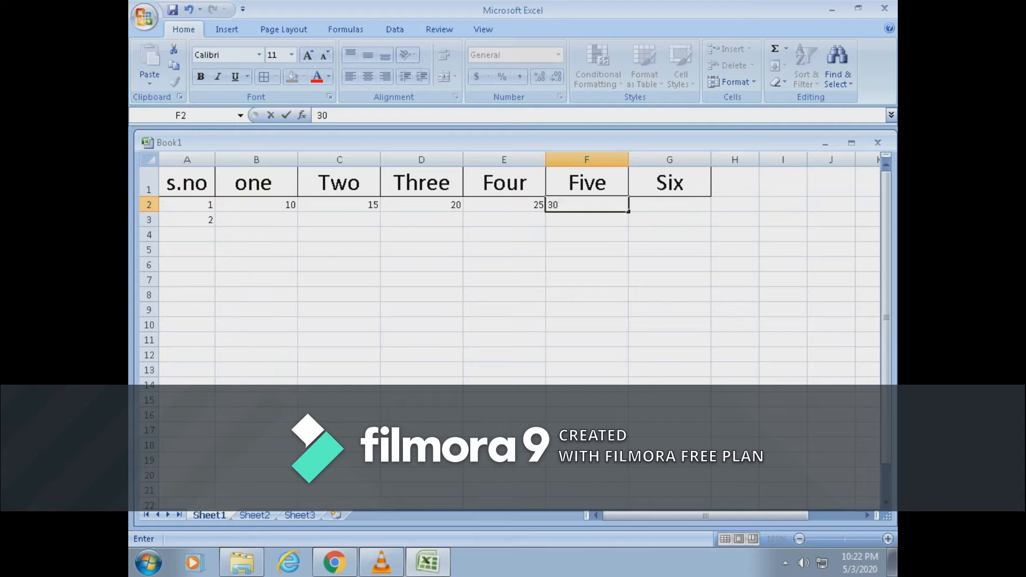
key("Tab")
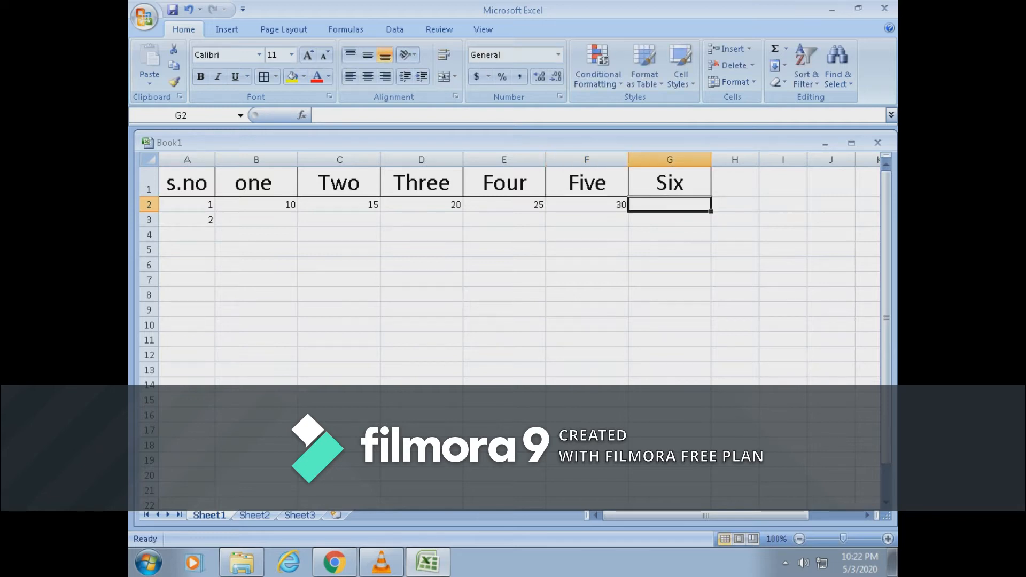
type("35")
key("Return")
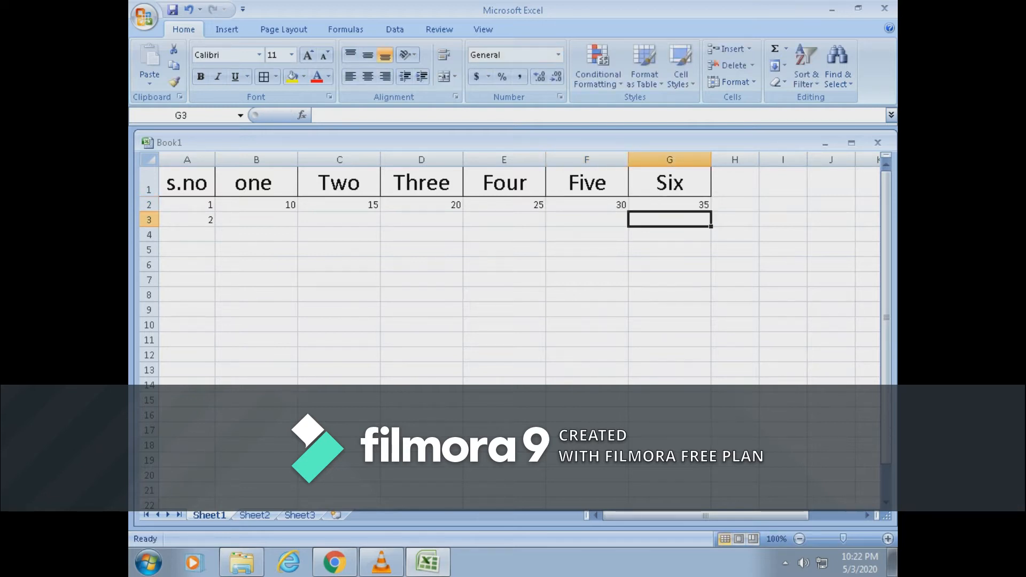
Fill row 3 from B3 to G3 with the values 15, 20, 25, 30, 35 and 40.
key("Left")
key("Left")
key("Left")
key("Left")
key("Left")
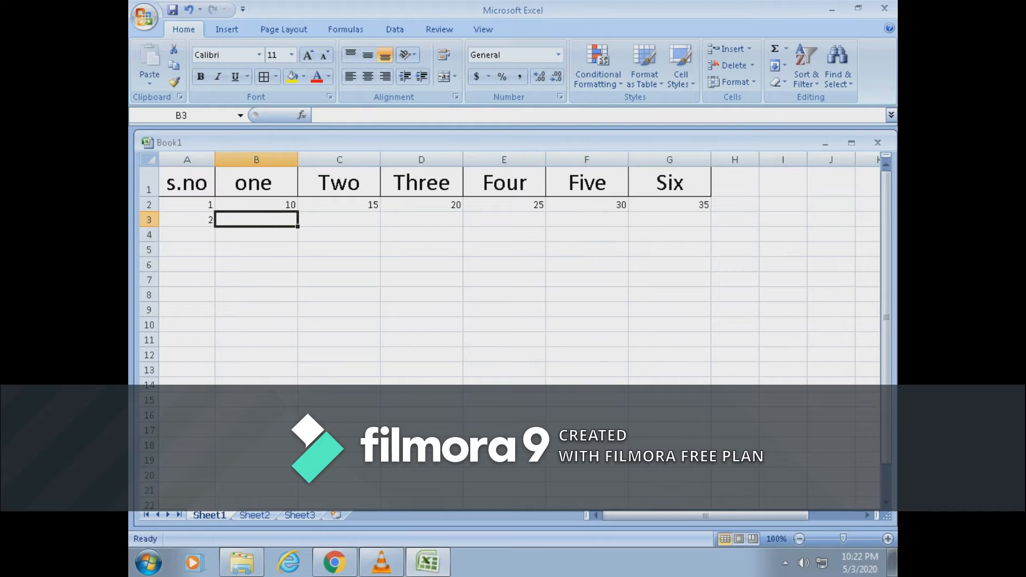
type("15")
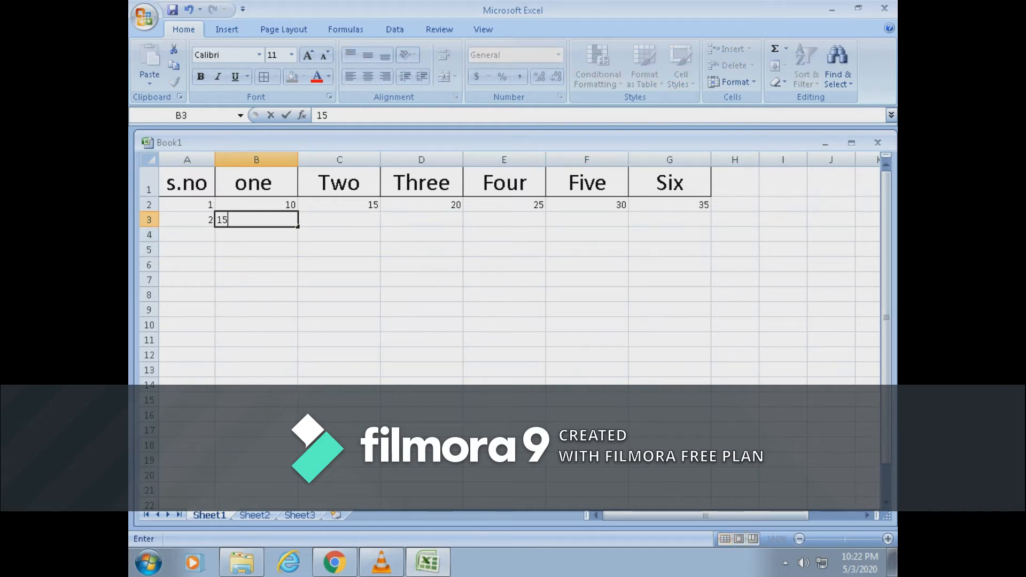
key("Tab")
type("20")
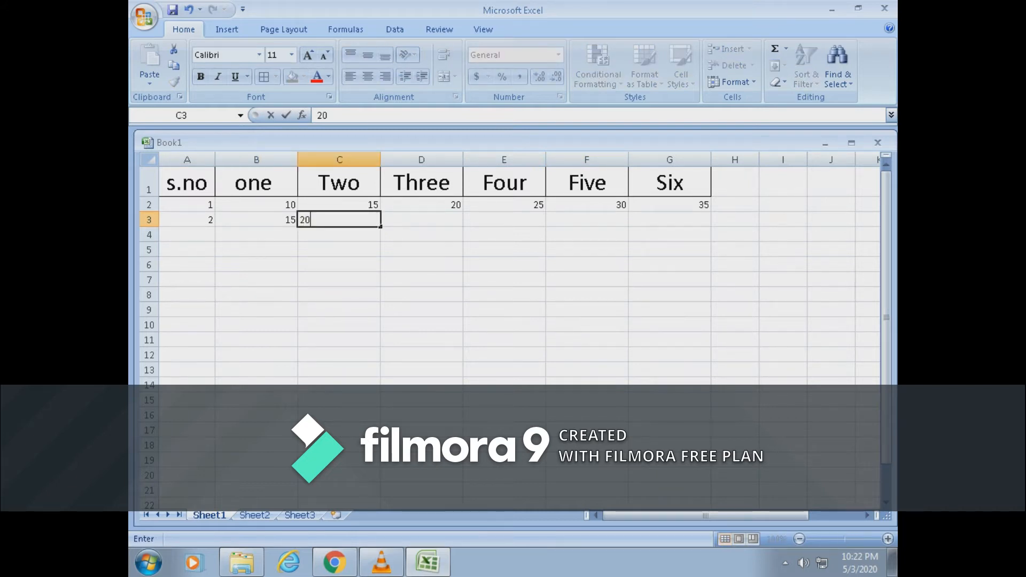
key("Tab")
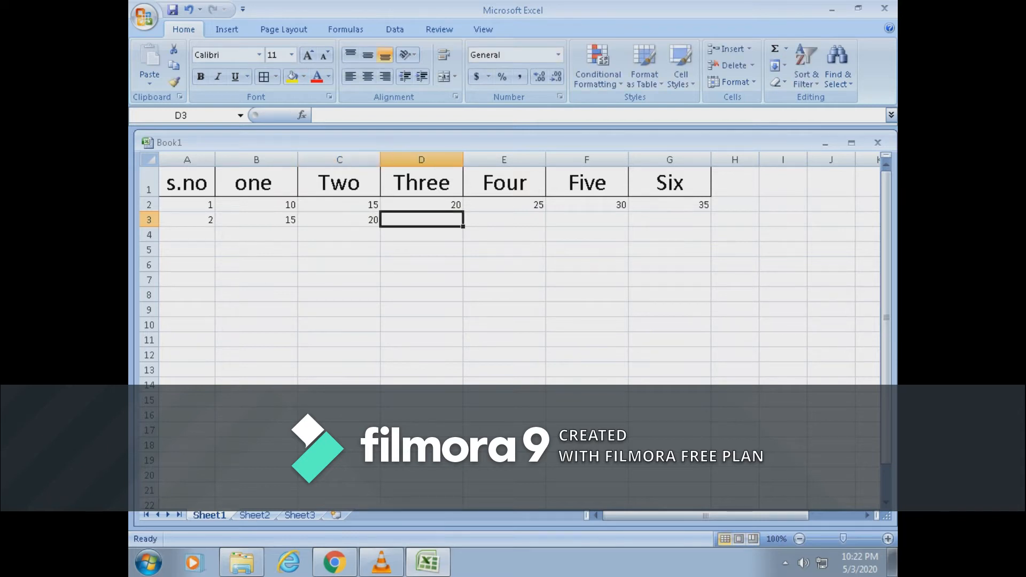
type("25")
key("Tab")
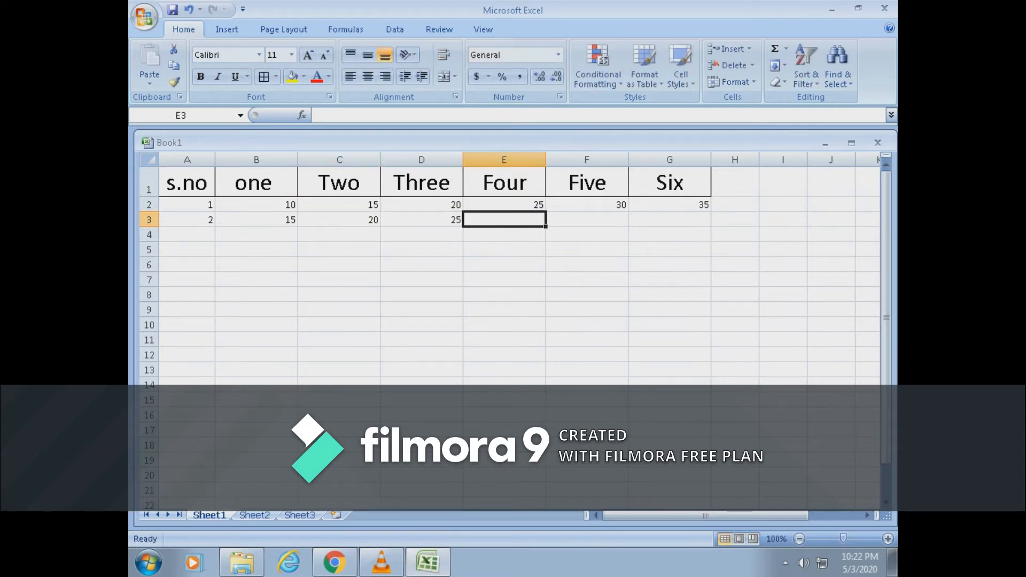
type("30")
key("Tab")
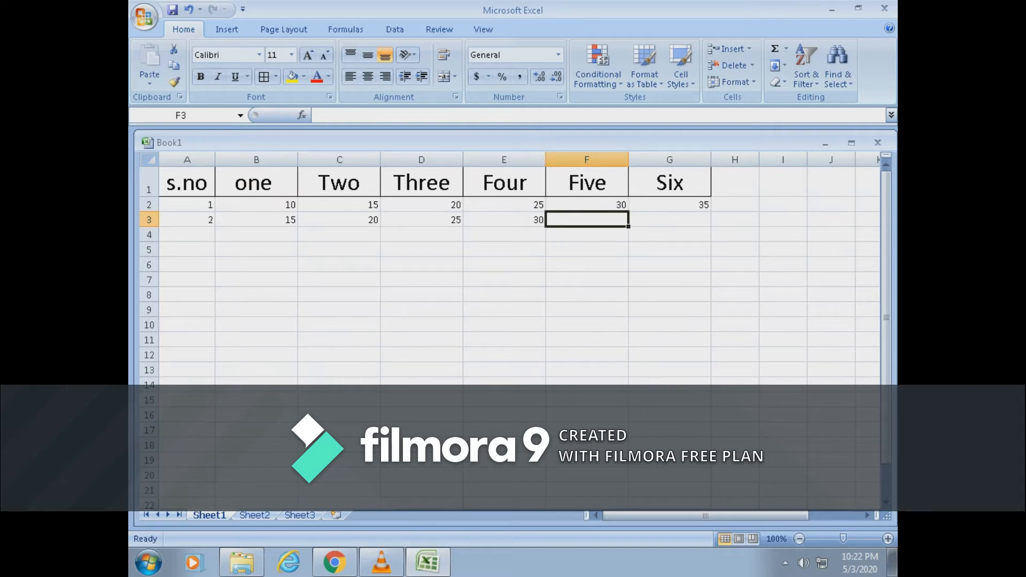
type("35")
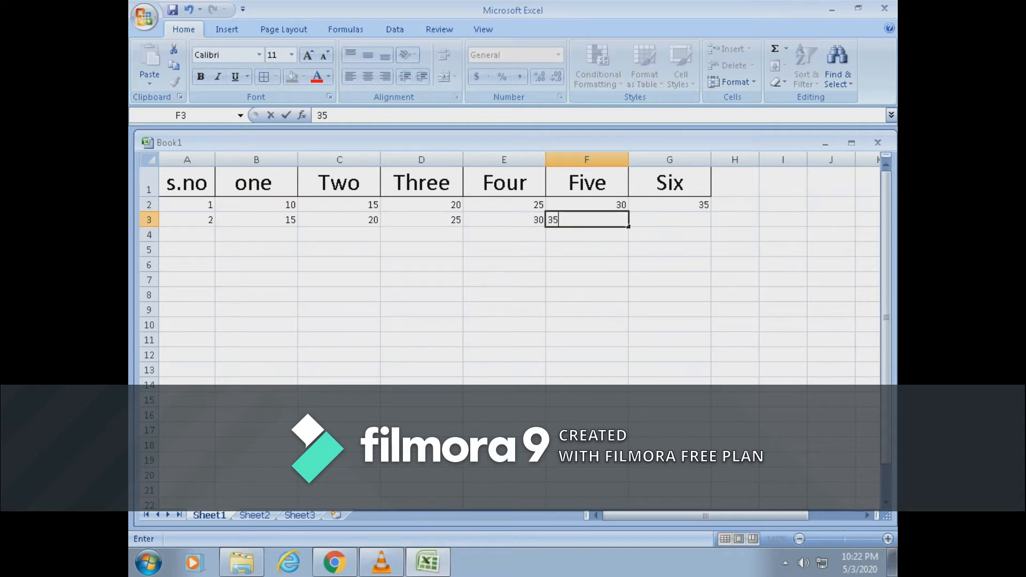
key("Tab")
type("40")
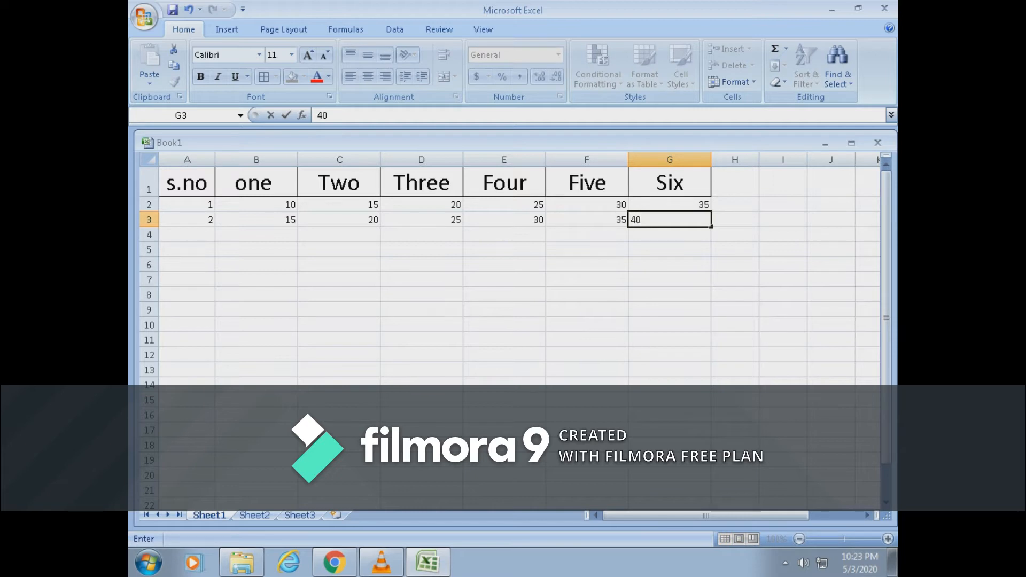
key("Return")
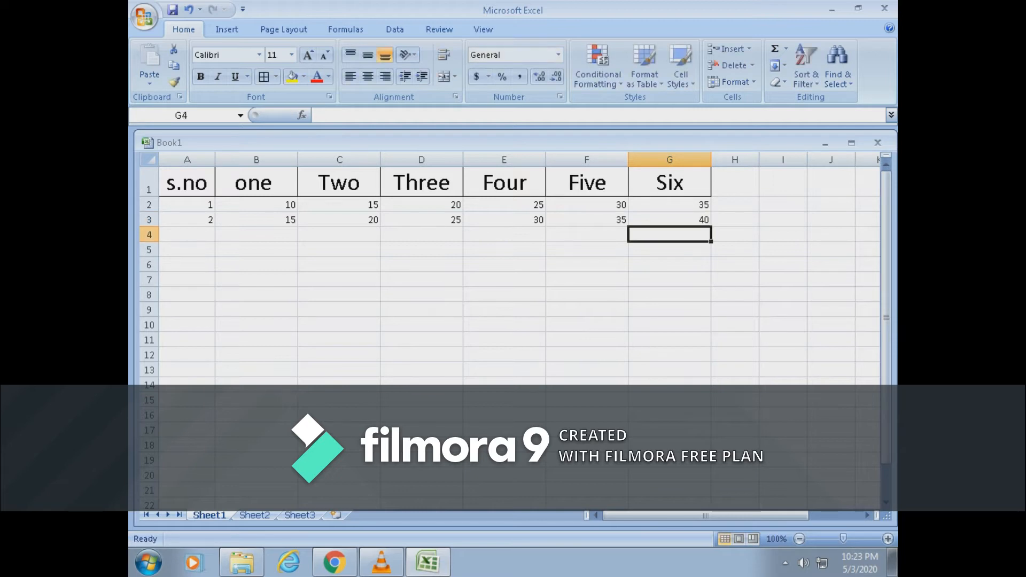
Center the contents of all cells in the worksheet horizontally.
left_click(339, 340)
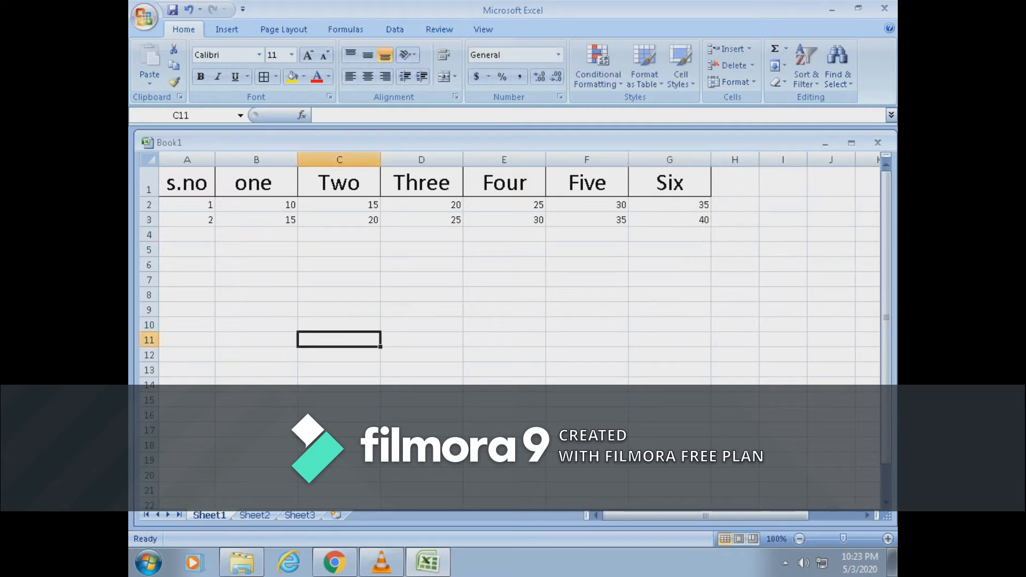
left_click(187, 160)
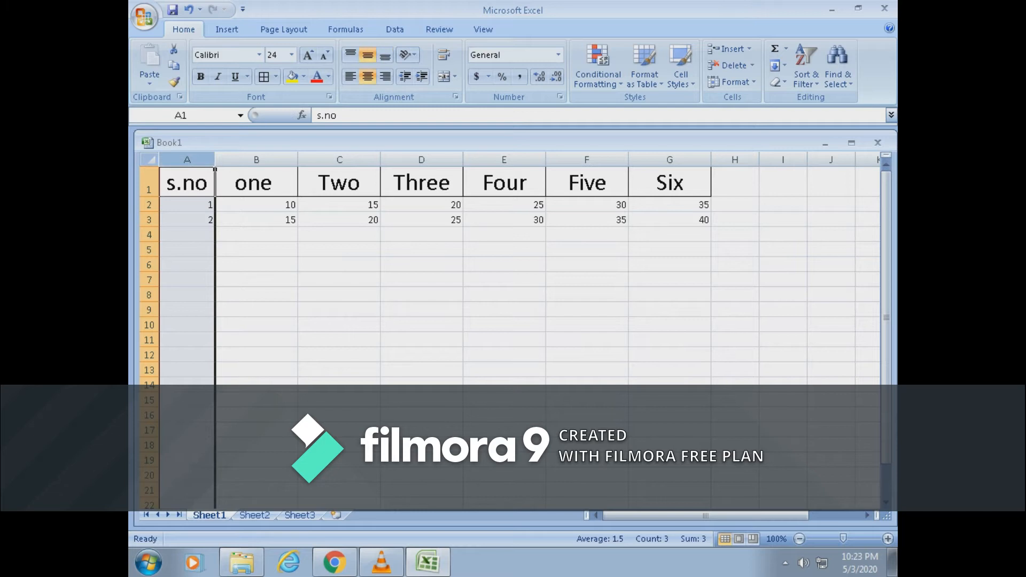
left_click(421, 325)
left_click(149, 159)
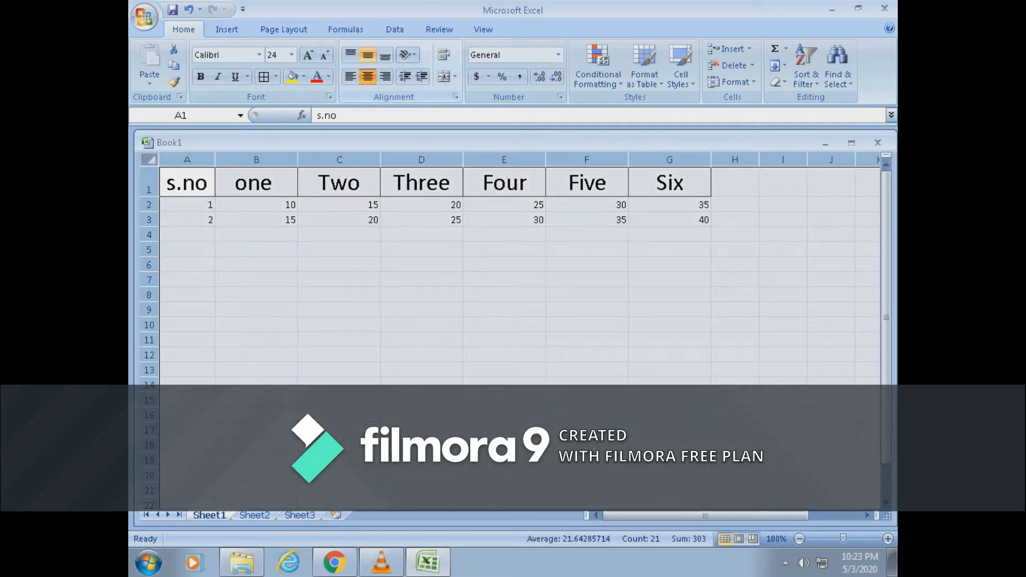
left_click(368, 77)
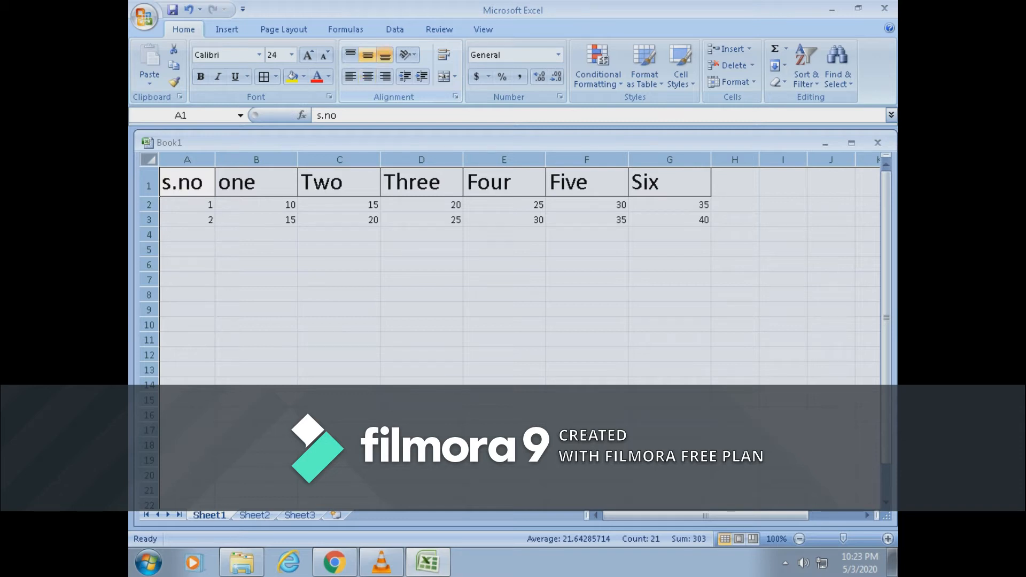
left_click(368, 76)
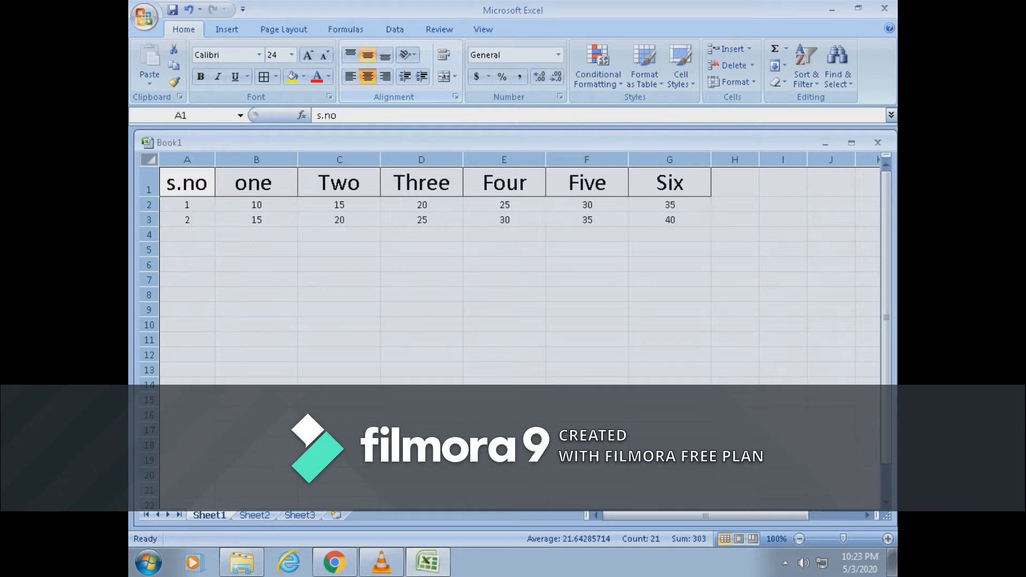
left_click(257, 325)
Extend the number series from A2:A3 and B2:B3 down to row 16 with AutoFill.
left_click_drag(187, 205, 215, 412)
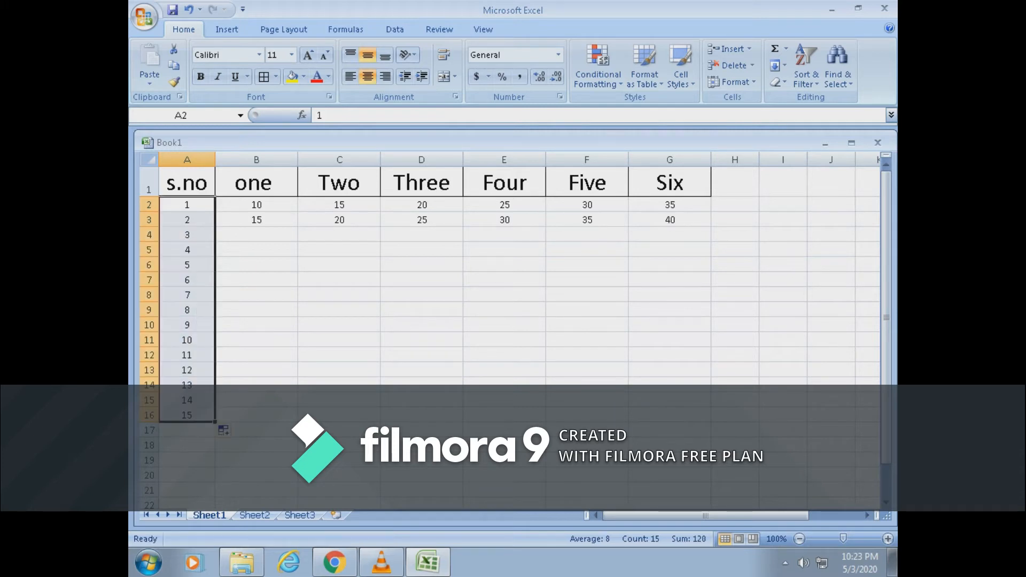
left_click(256, 355)
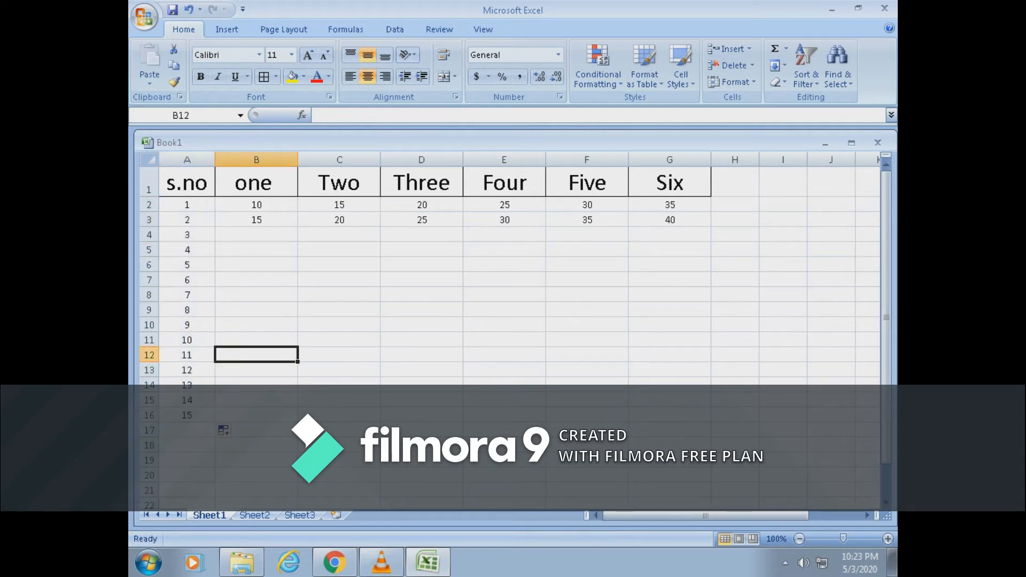
left_click_drag(257, 206, 298, 422)
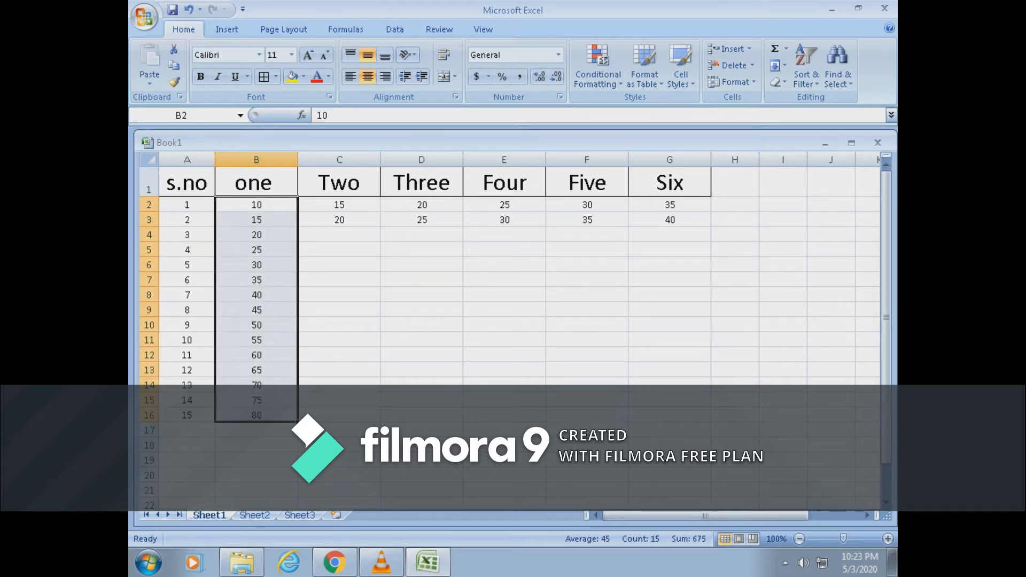
Extend the number series in rows 2 and 3 of columns C to G down to row 16 with AutoFill.
left_click(339, 384)
left_click_drag(339, 205, 380, 422)
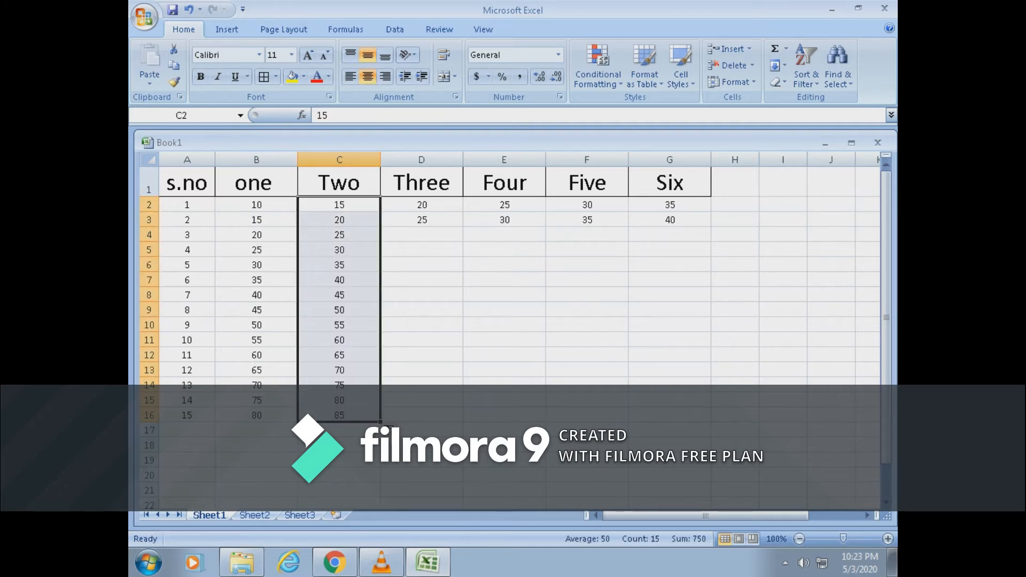
left_click(422, 340)
left_click_drag(421, 205, 462, 419)
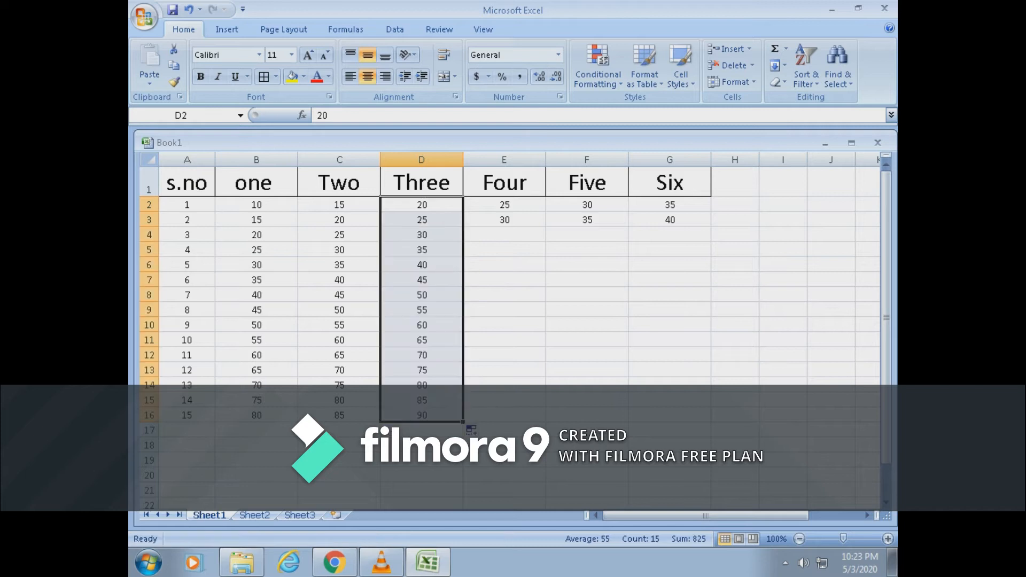
left_click(504, 280)
left_click_drag(504, 205, 545, 418)
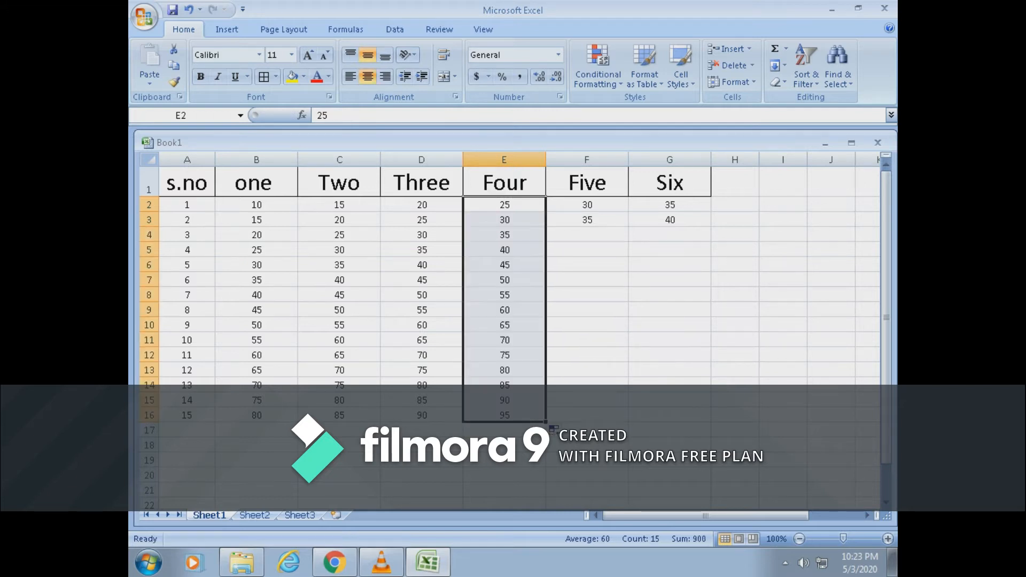
left_click(586, 400)
left_click_drag(586, 205, 711, 415)
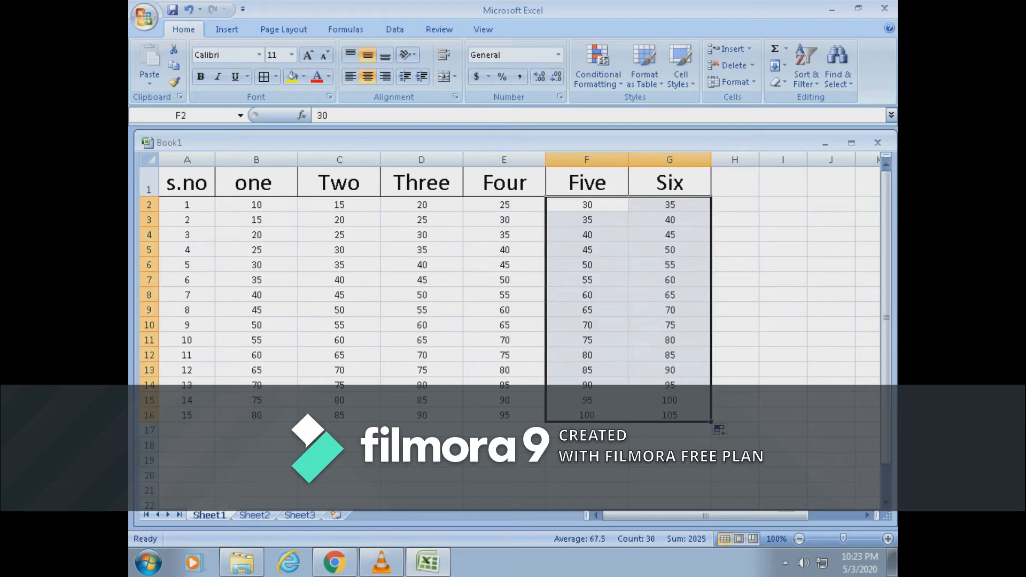
left_click(339, 460)
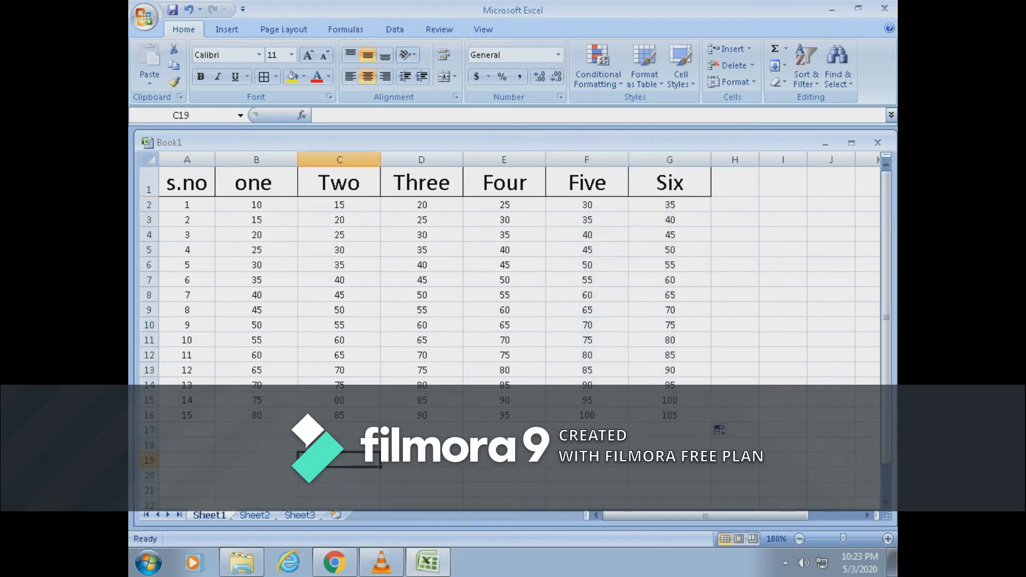
Apply All Borders to the data range A2:G16.
left_click_drag(187, 204, 670, 415)
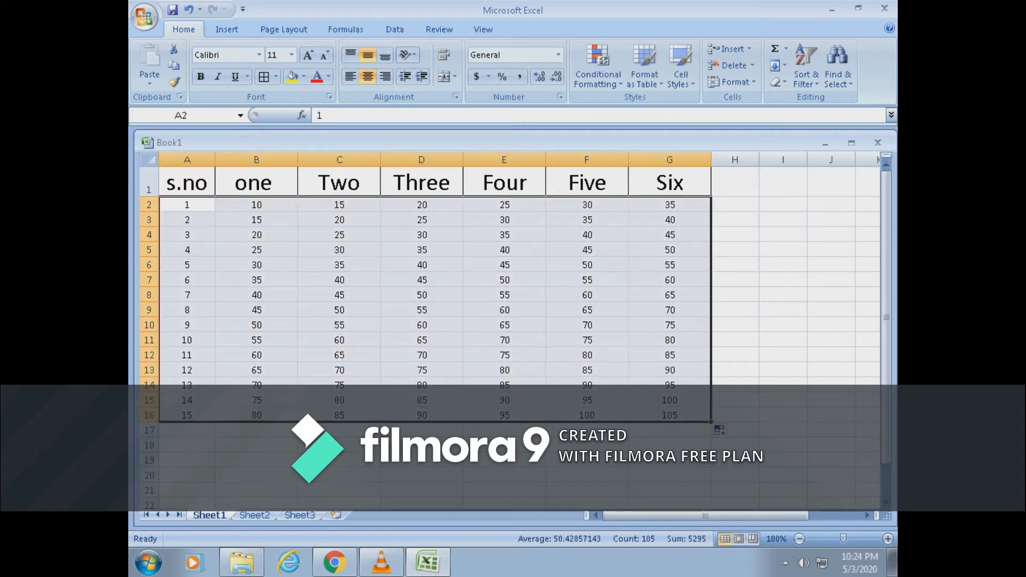
left_click(276, 77)
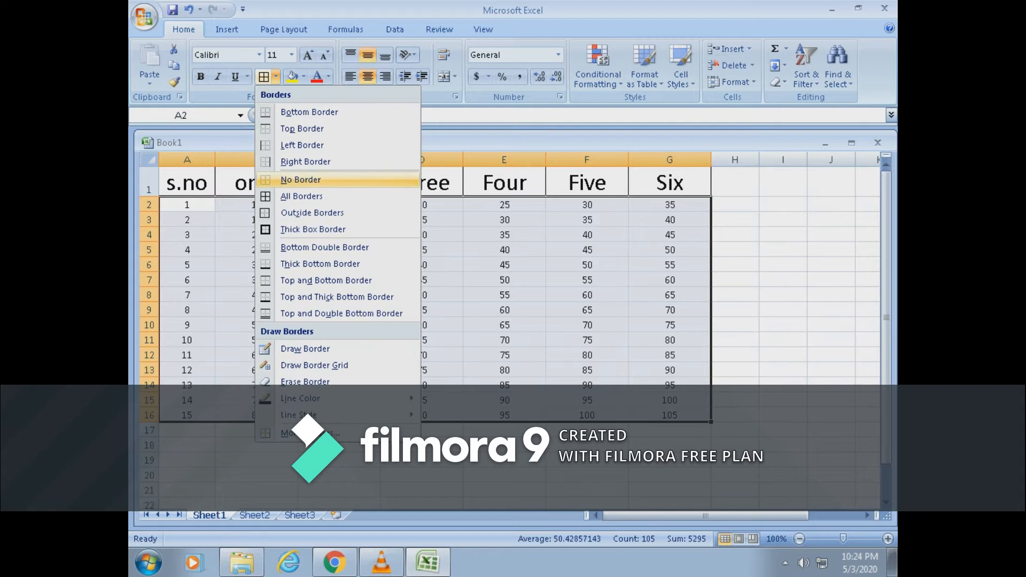
left_click(301, 196)
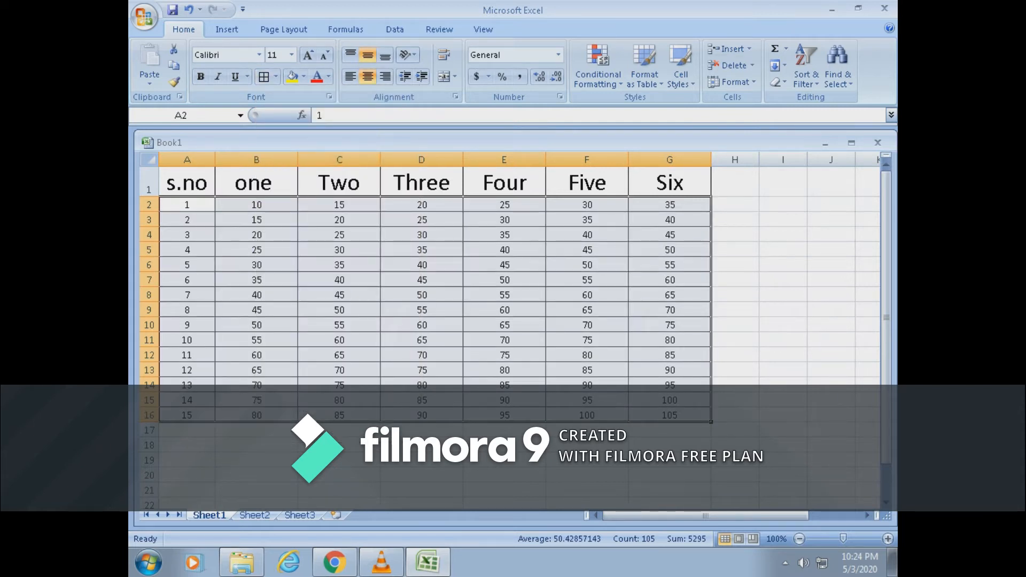
left_click(340, 445)
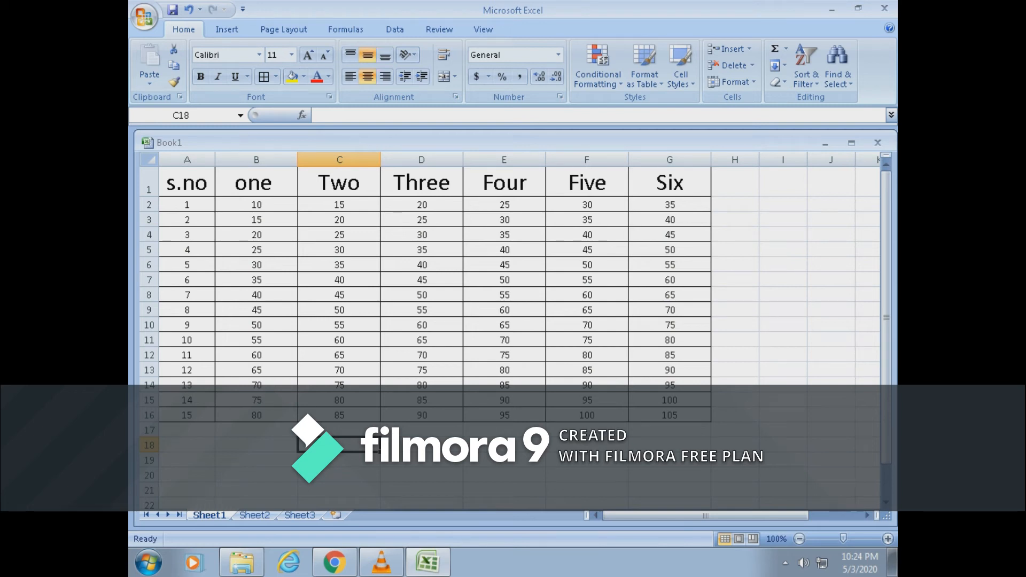
Enter 4 in cell H2 and 3 in cell H3 beside the table.
left_click(735, 205)
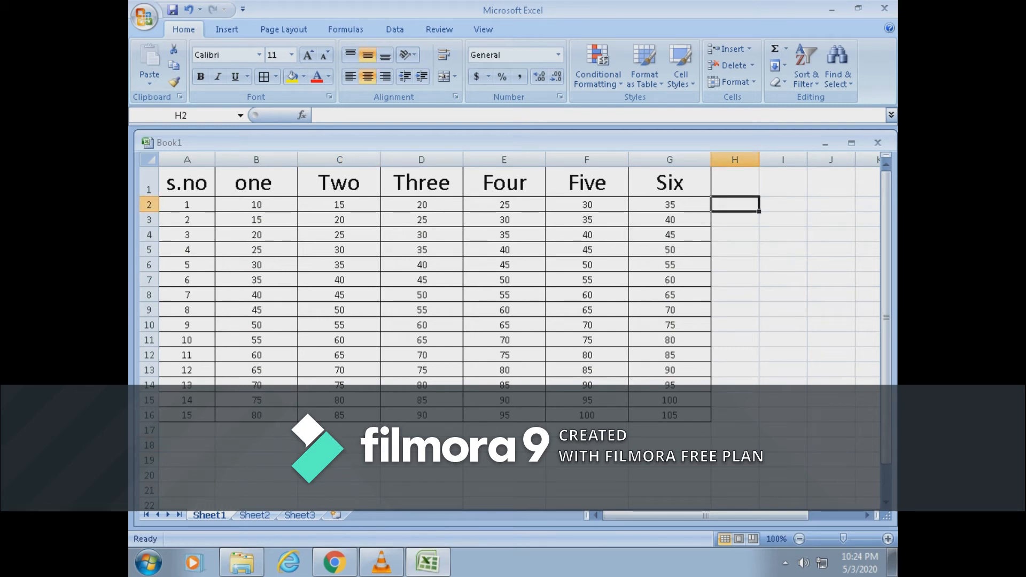
type("4")
key("Return")
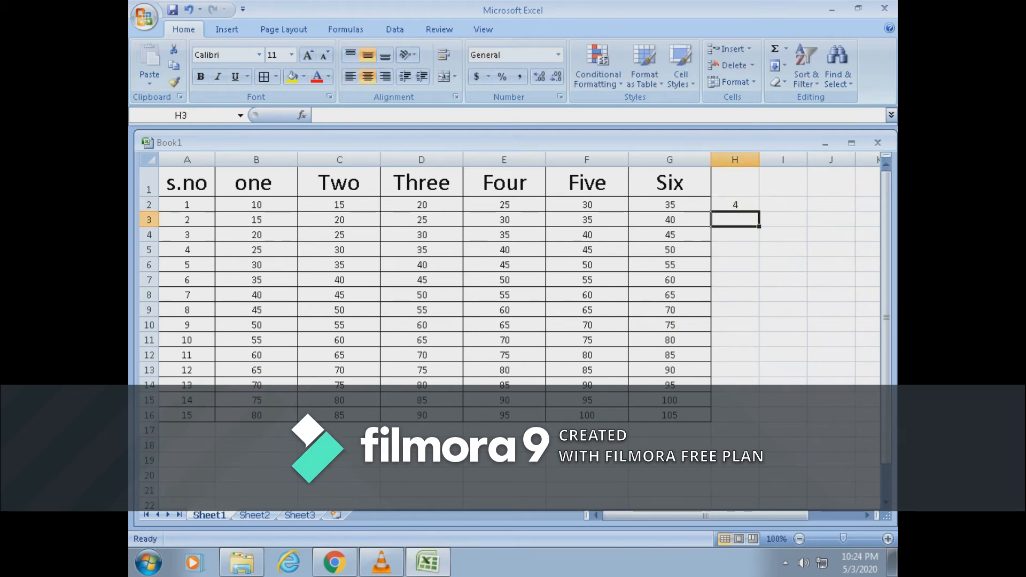
type("3")
key("Return")
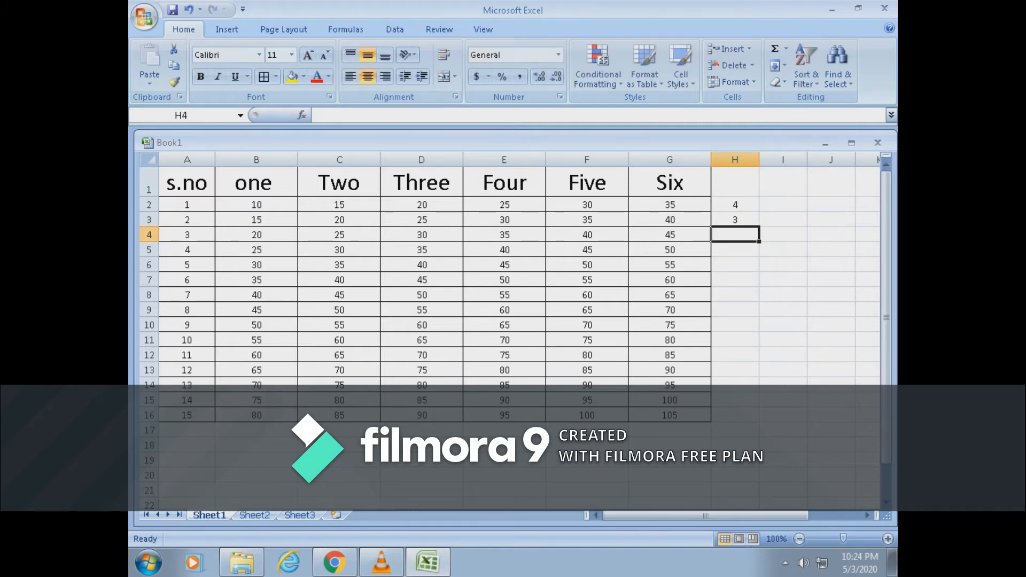
Add the two numbers in column H with the formula =H2+H3 in cell H4.
type("=")
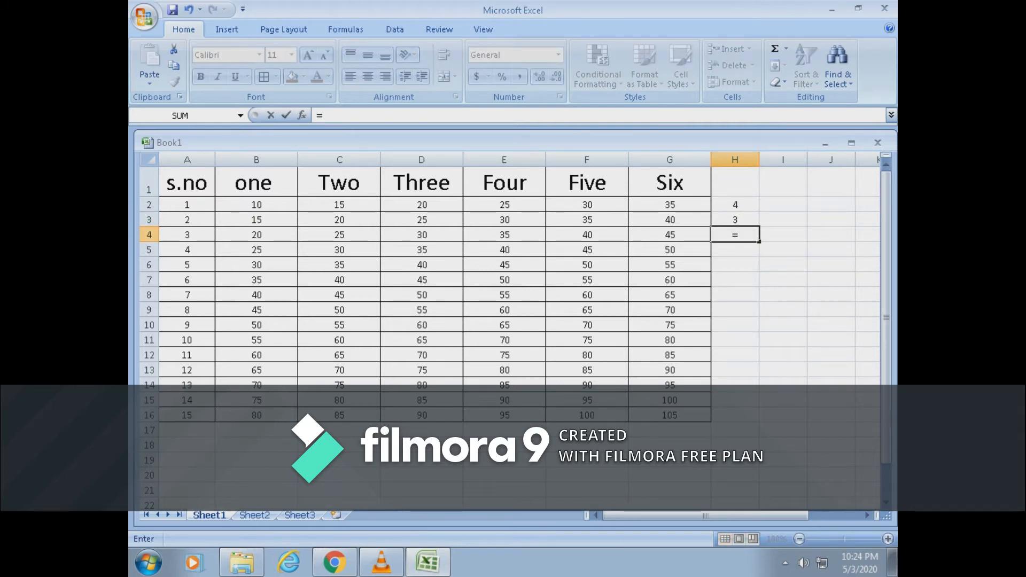
key("Up")
key("Up")
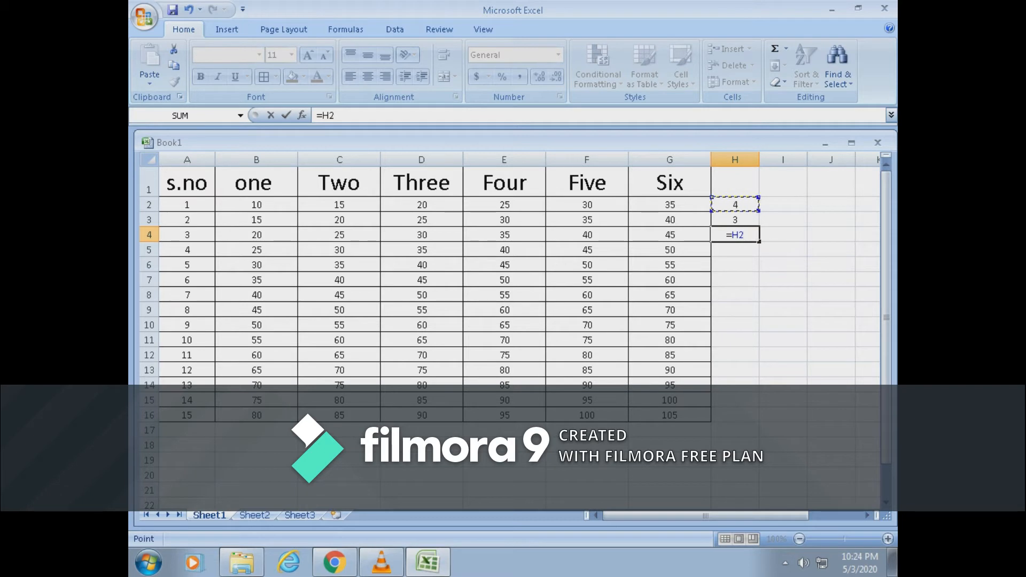
type("+")
key("Up")
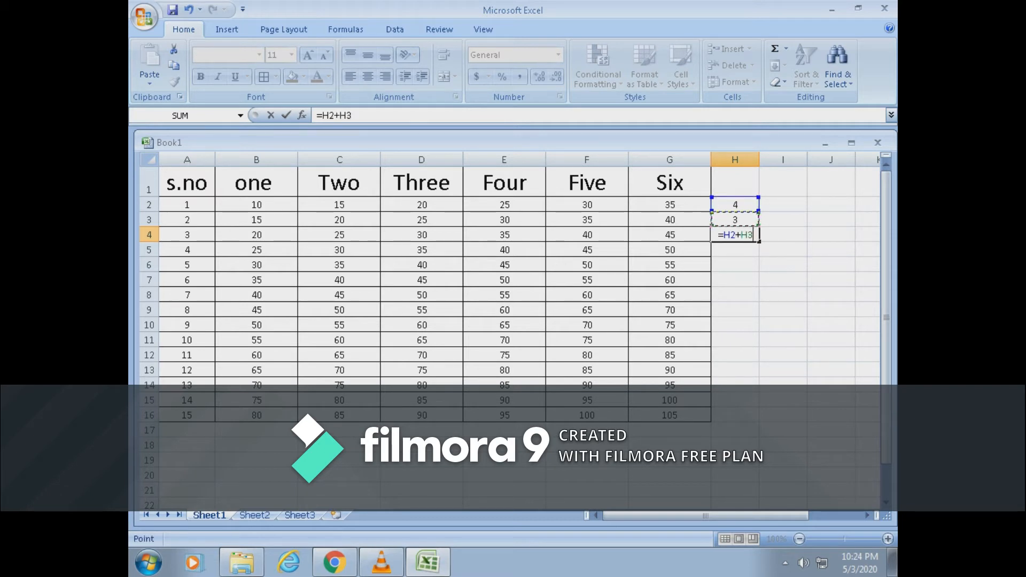
key("Return")
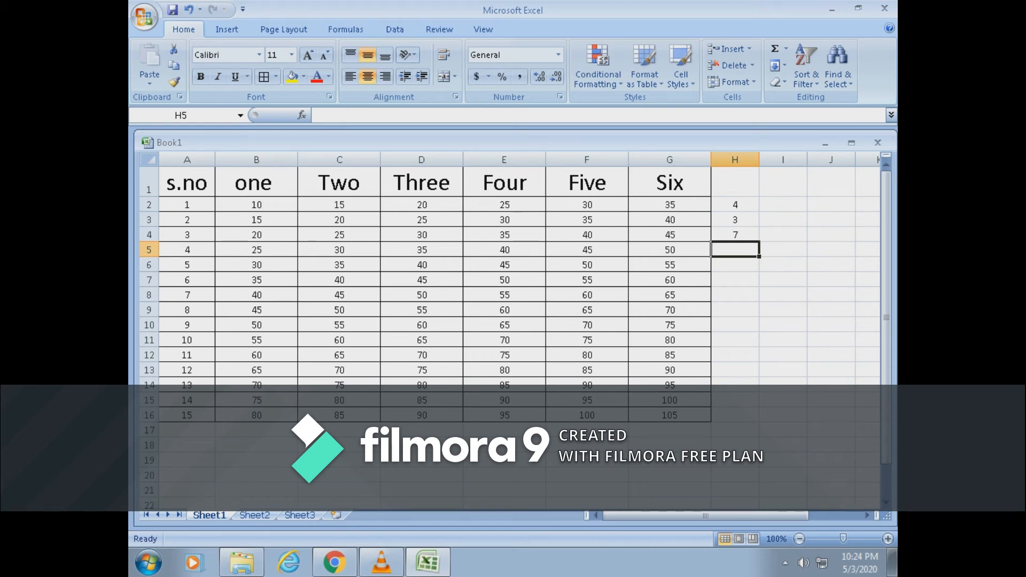
Enter 4 in cell I2 and 3 in cell I3.
left_click(782, 205)
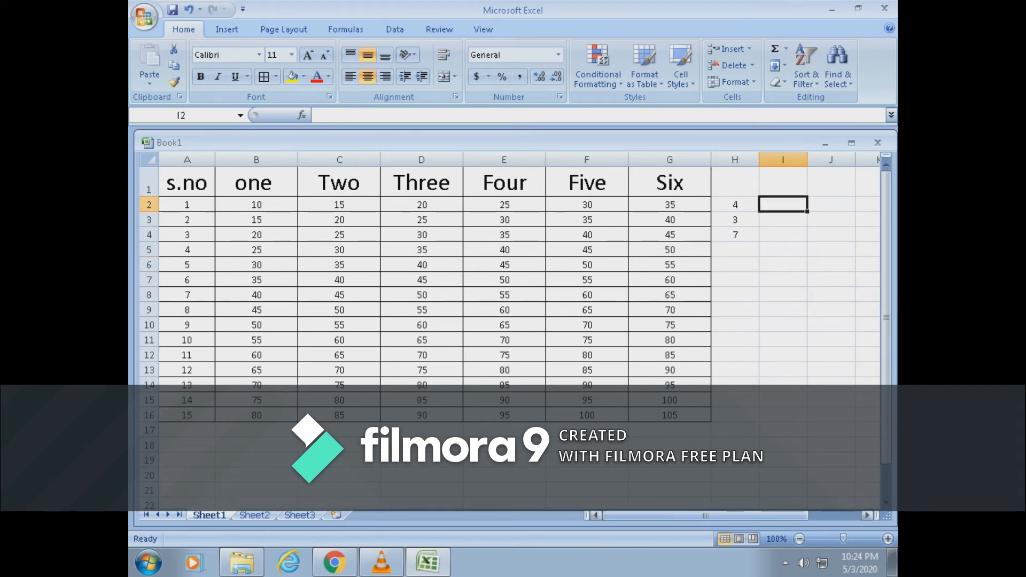
left_click_drag(748, 516, 774, 516)
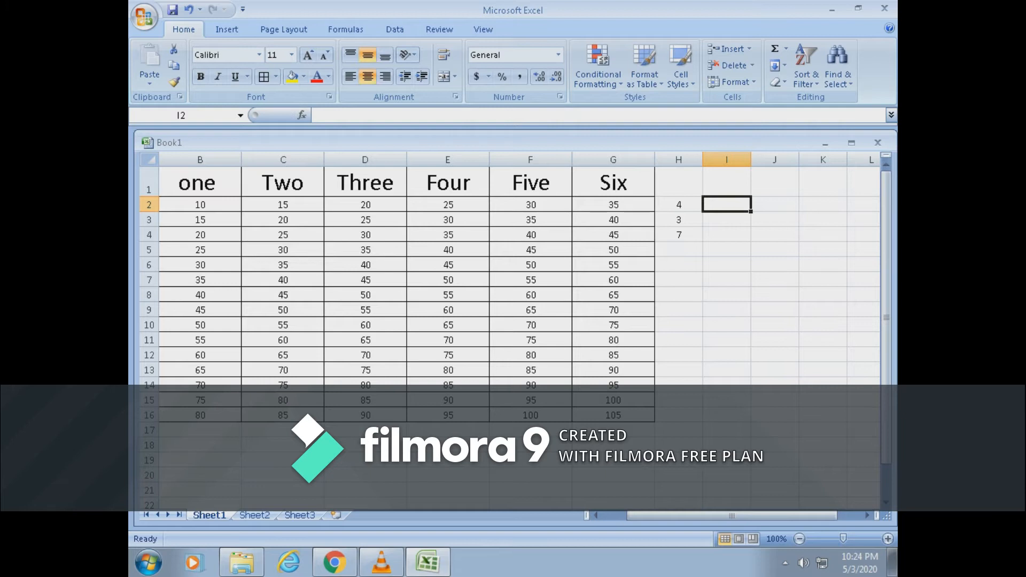
type("4")
key("Return")
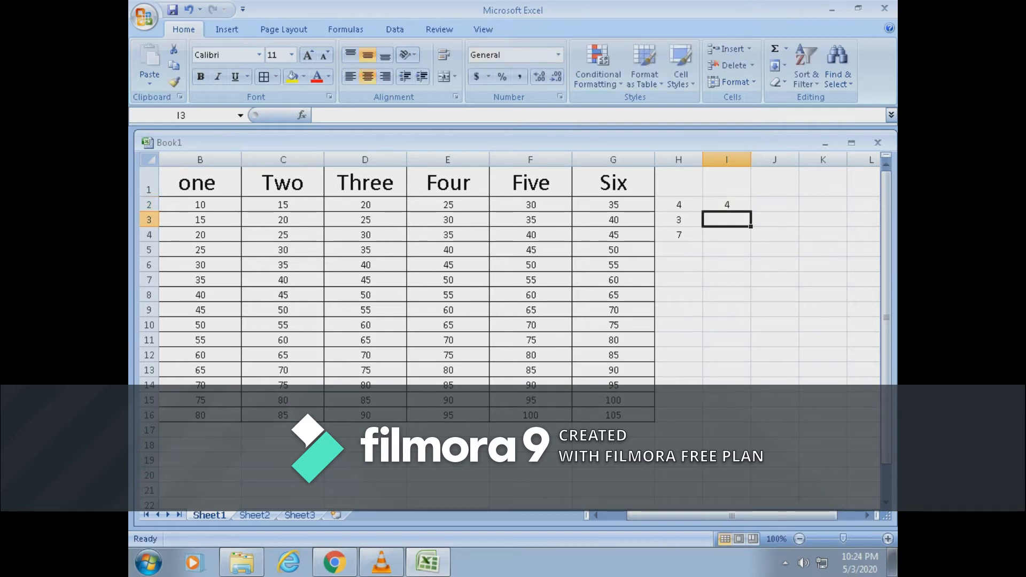
type("3")
key("Return")
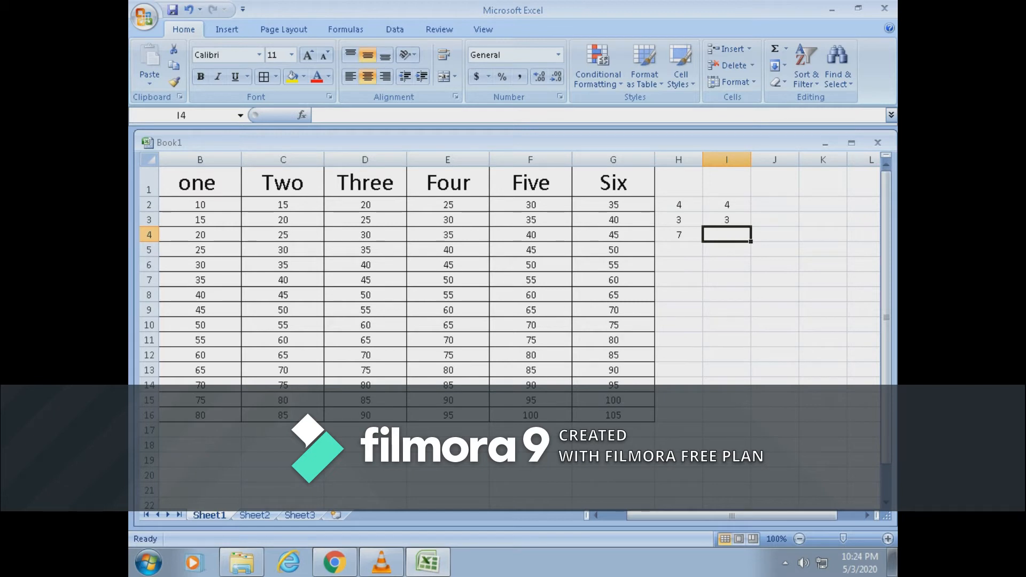
Multiply the two numbers in column I with the formula =I2*I3 in cell I4.
type("=")
key("Up")
key("Up")
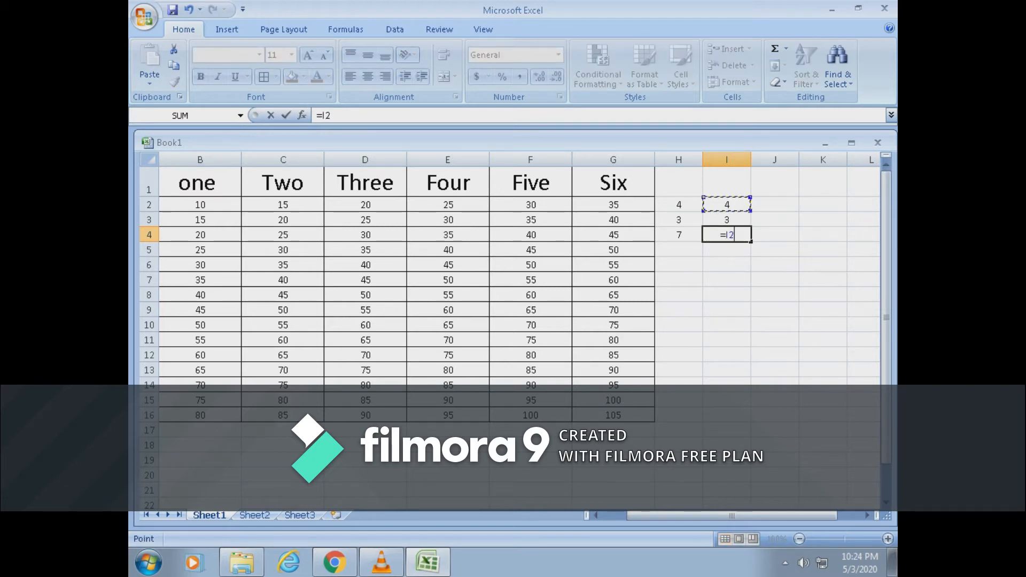
type("*")
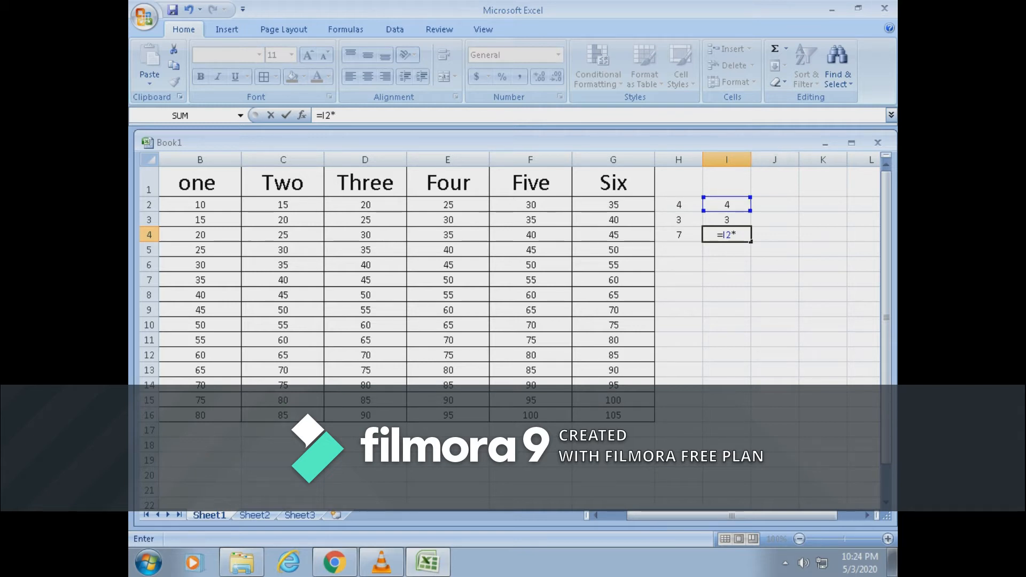
key("Up")
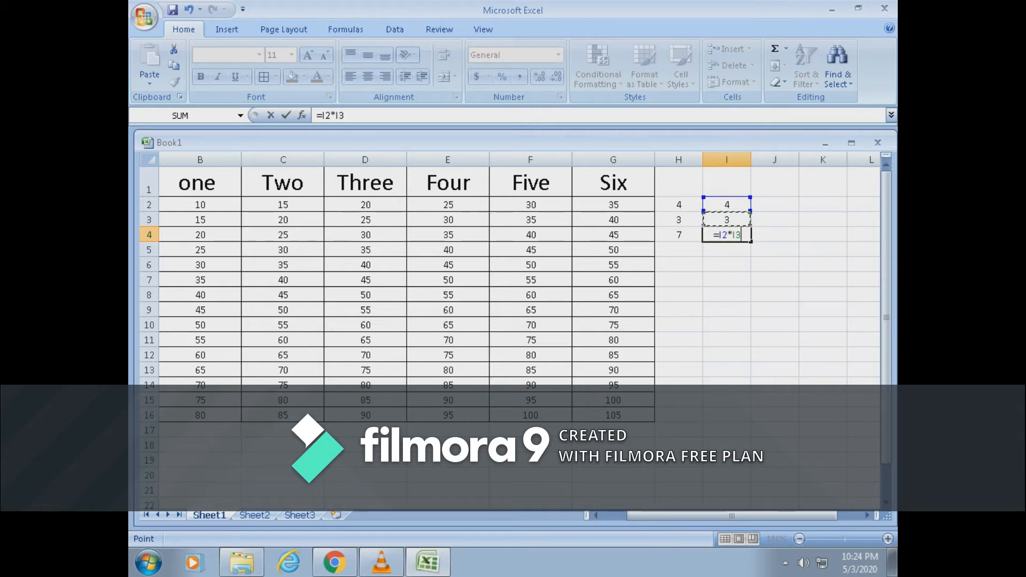
key("Return")
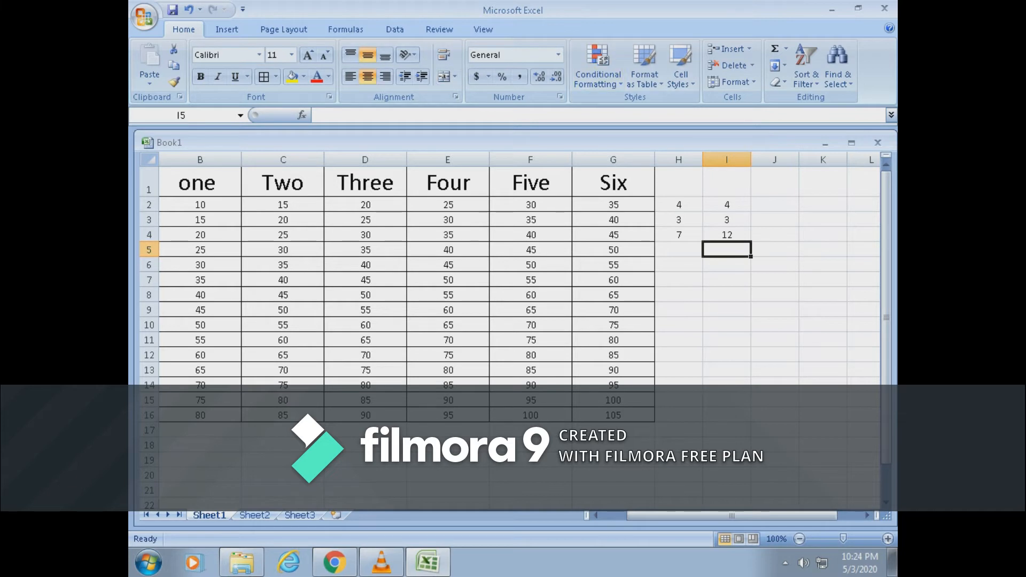
Enter 4 in cell J2 and 3 in cell J3.
left_click(775, 204)
type("4")
key("Return")
type("3")
key("Return")
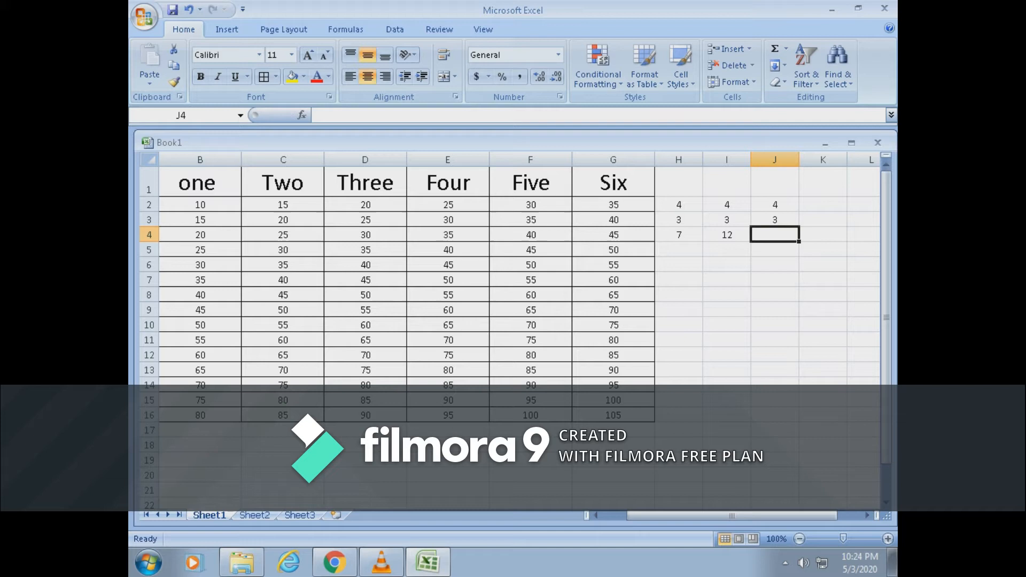
Subtract 3 from the value in J2 with the formula =J2-3 in cell J4.
type("=")
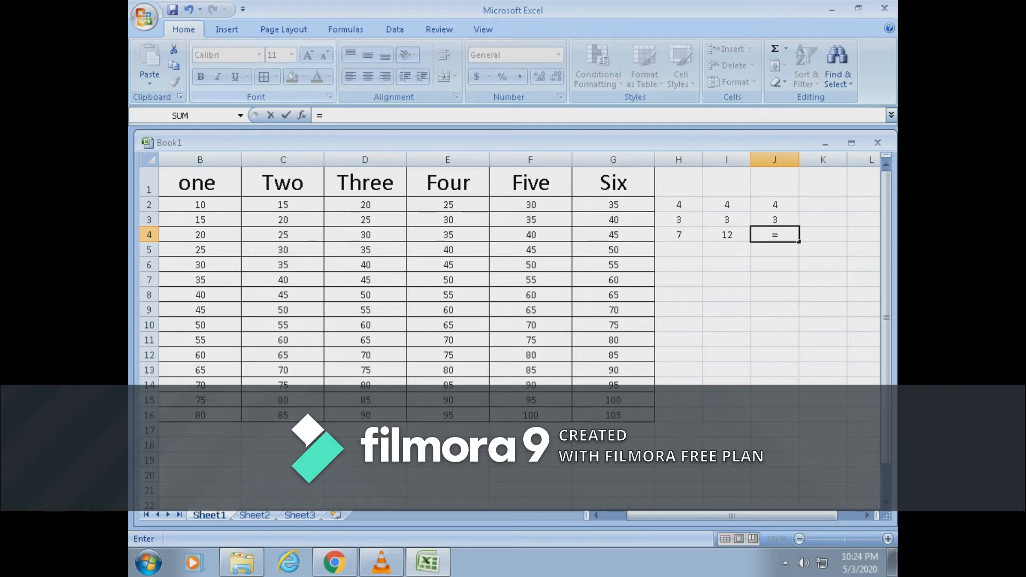
left_click(775, 205)
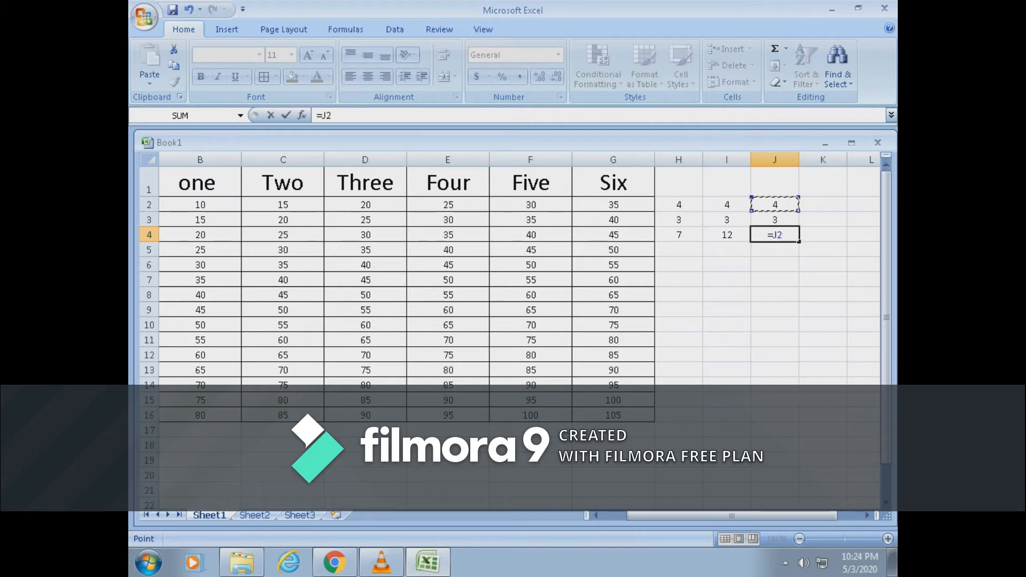
type("--")
key("BackSpace")
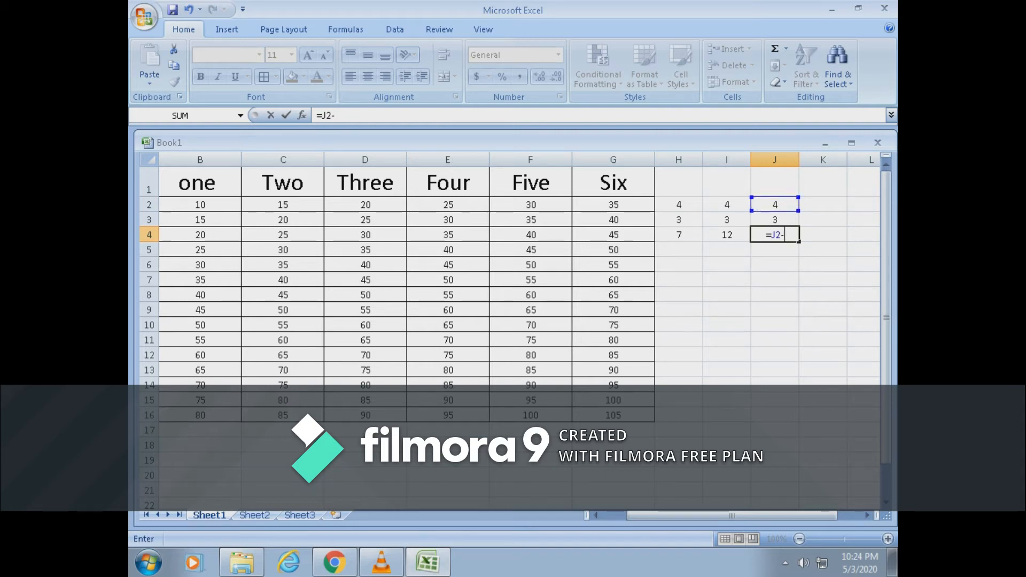
type("3")
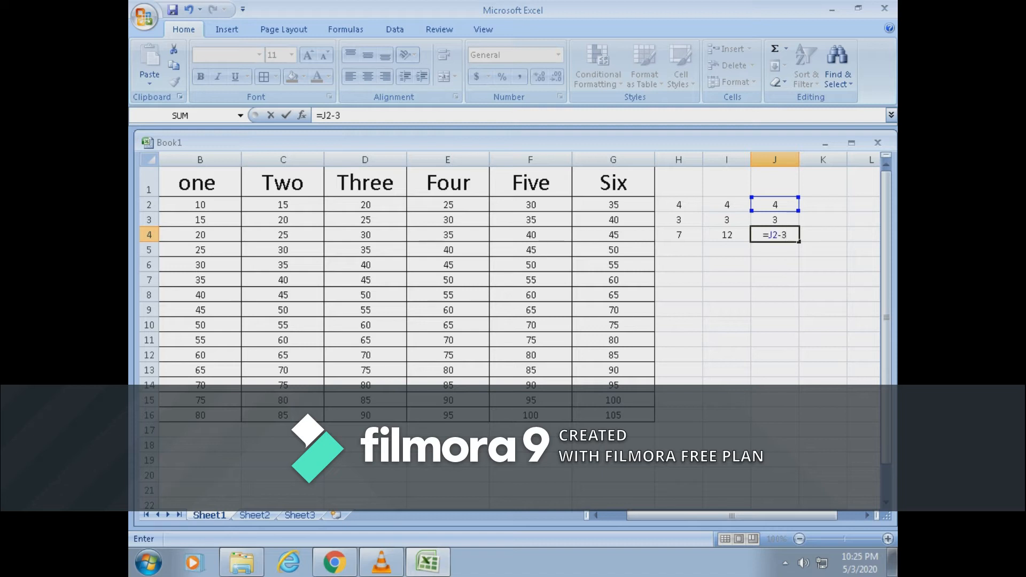
key("Return")
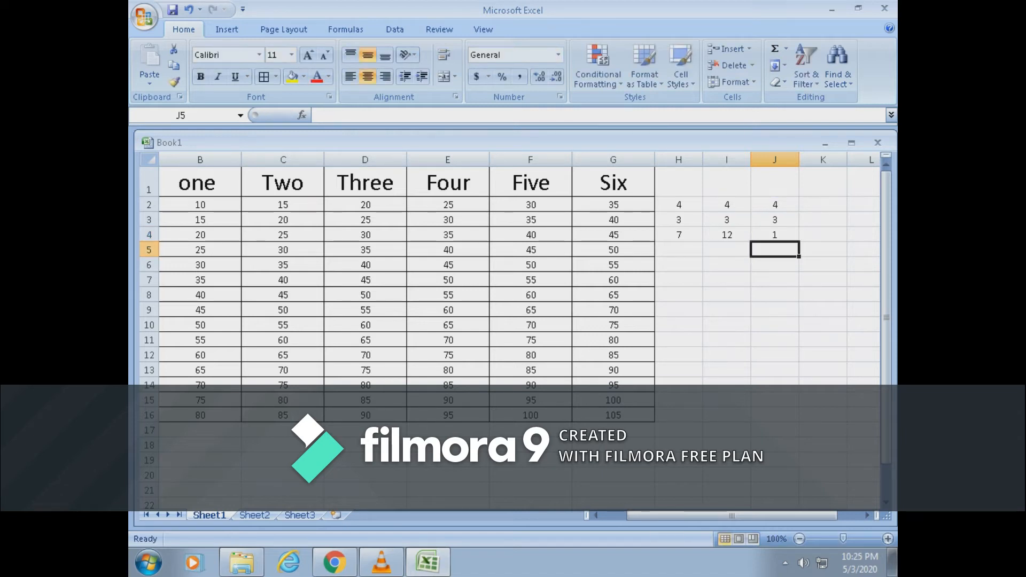
Enter 4 in cell K2 and 3 in cell K3.
left_click(823, 205)
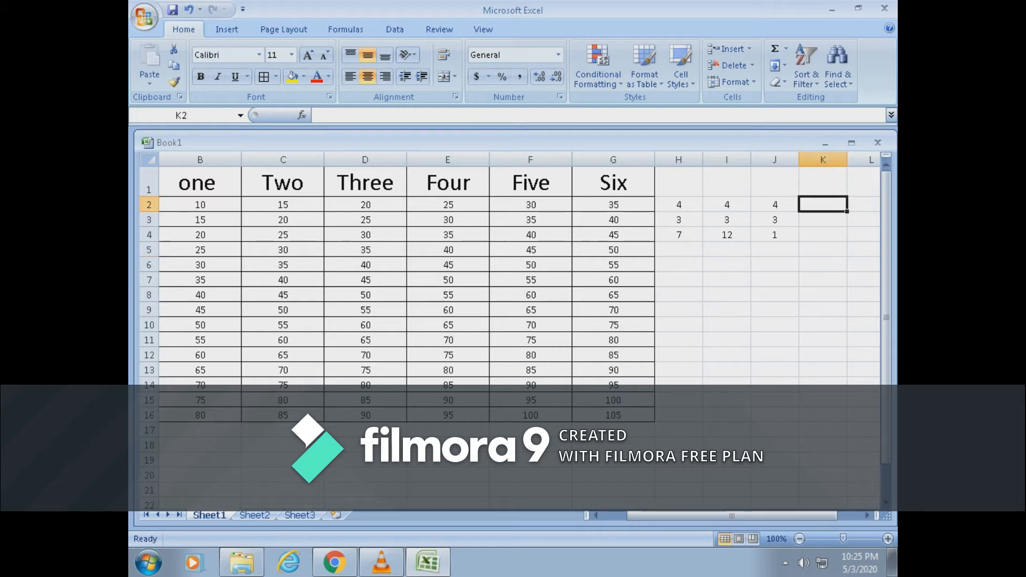
type("=")
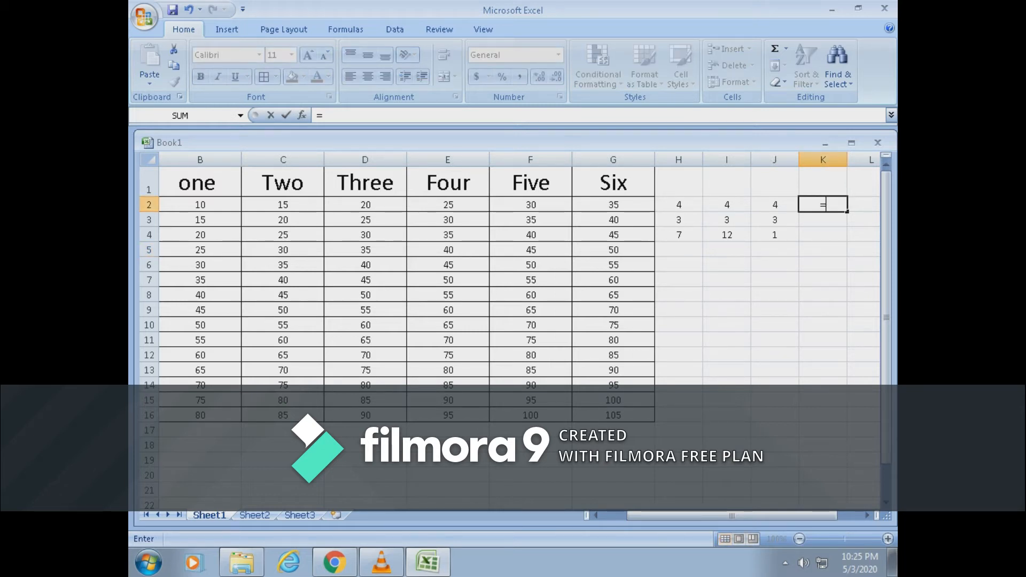
key("BackSpace")
type("4")
key("Return")
type("3")
key("Return")
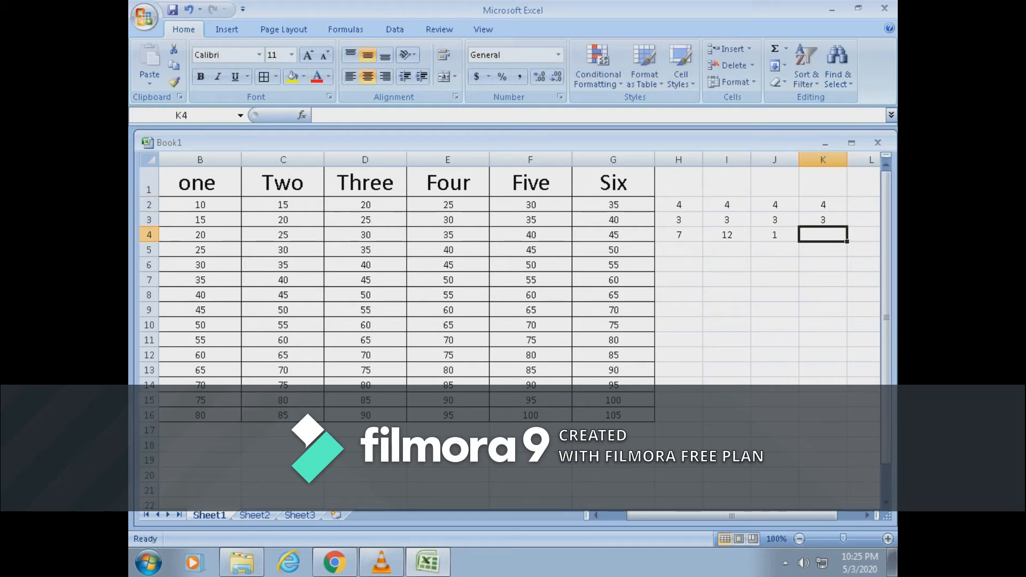
Divide the two numbers in column K with the formula =K2/K3 in cell K4.
type("=")
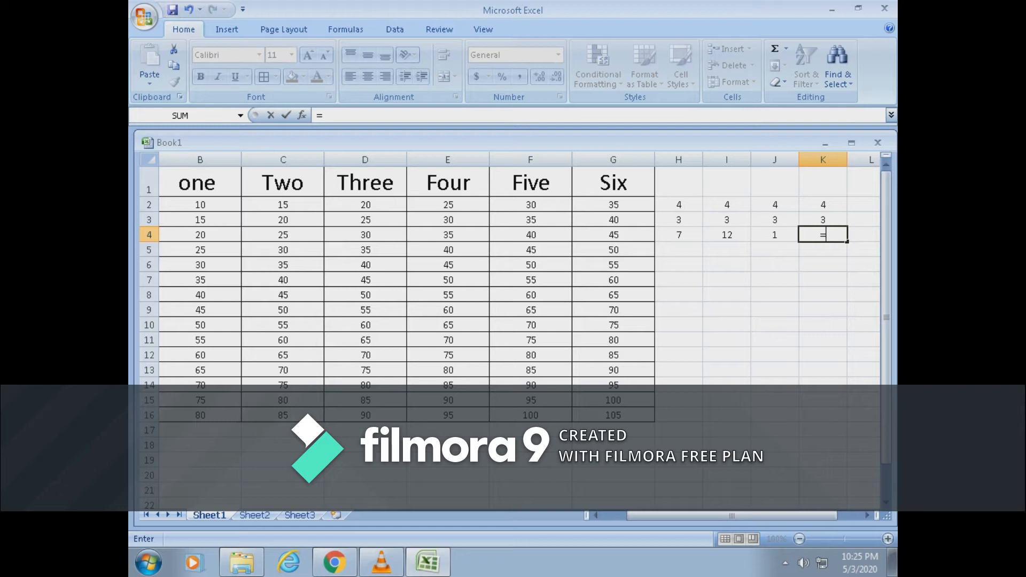
key("Up")
key("Up")
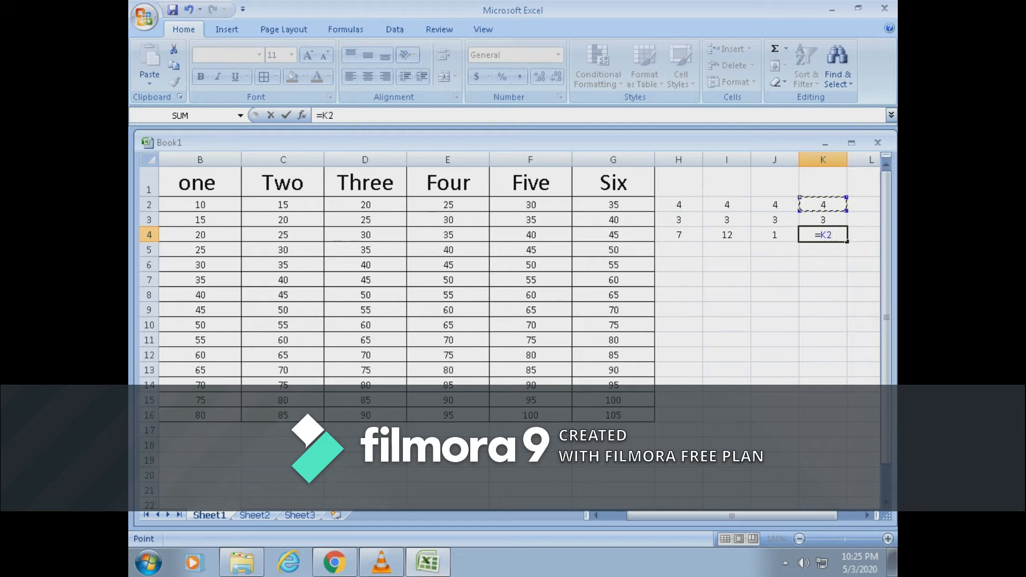
type("/")
key("Up")
key("Return")
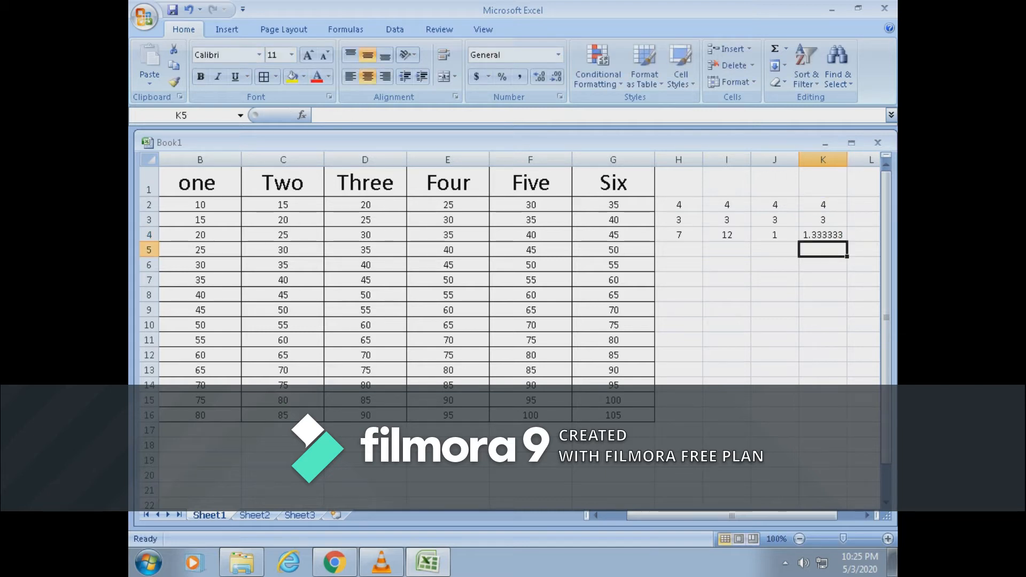
key("Up")
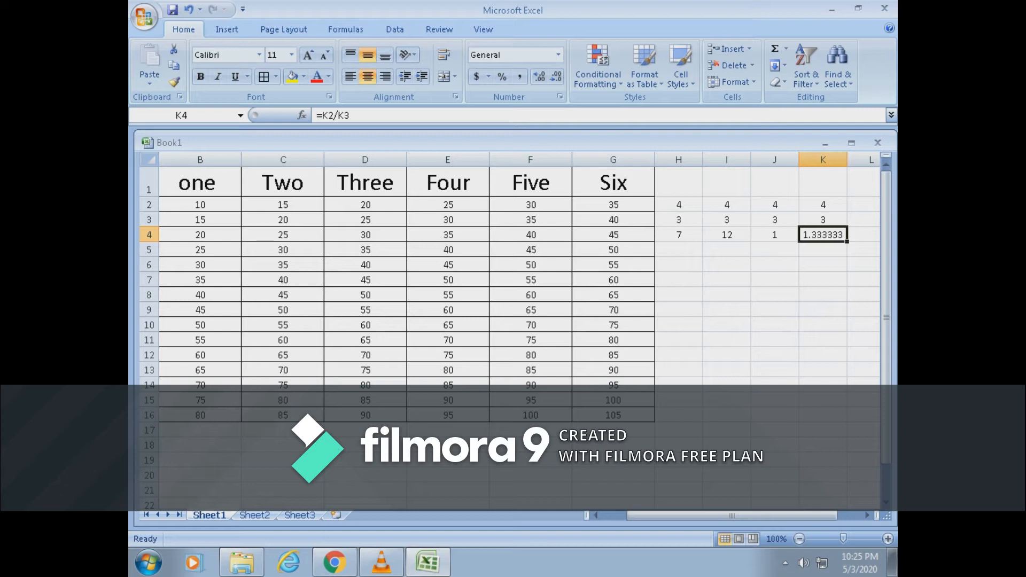
left_click(148, 143)
left_click(823, 429)
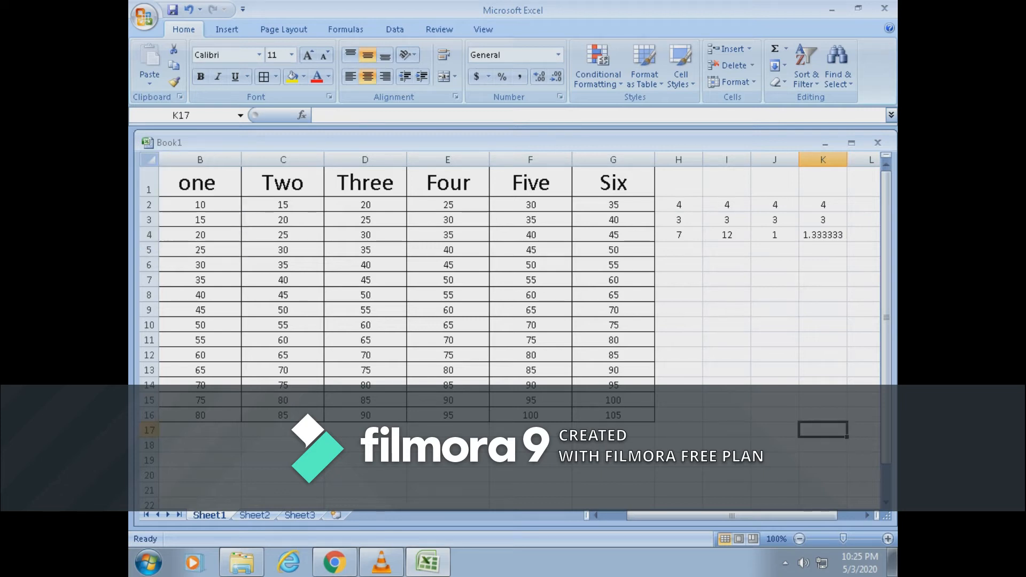
left_click_drag(885, 224, 885, 224)
left_click(148, 142)
key("Escape")
left_click(149, 160)
left_click(149, 160)
left_click(149, 160)
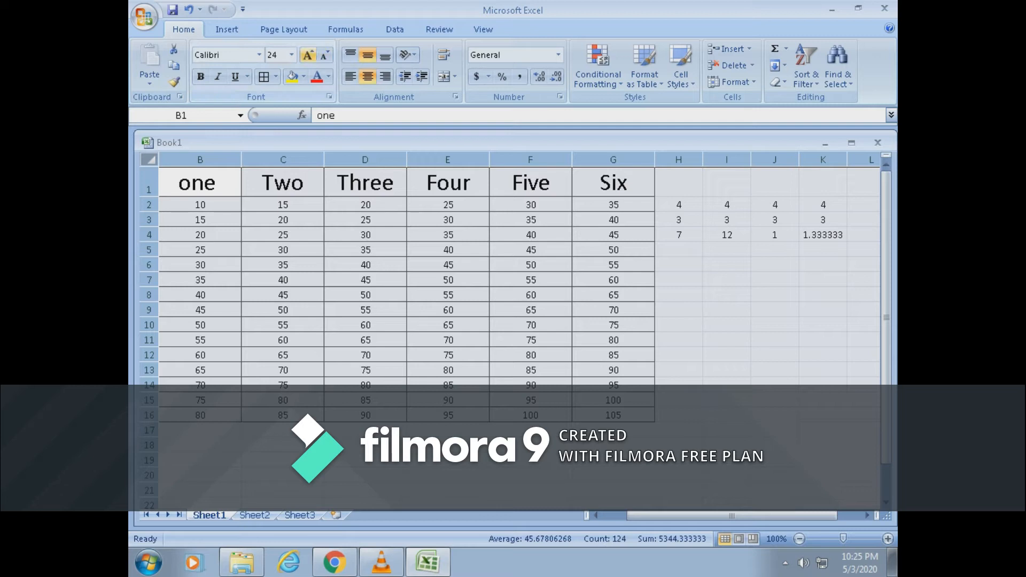
left_click(727, 355)
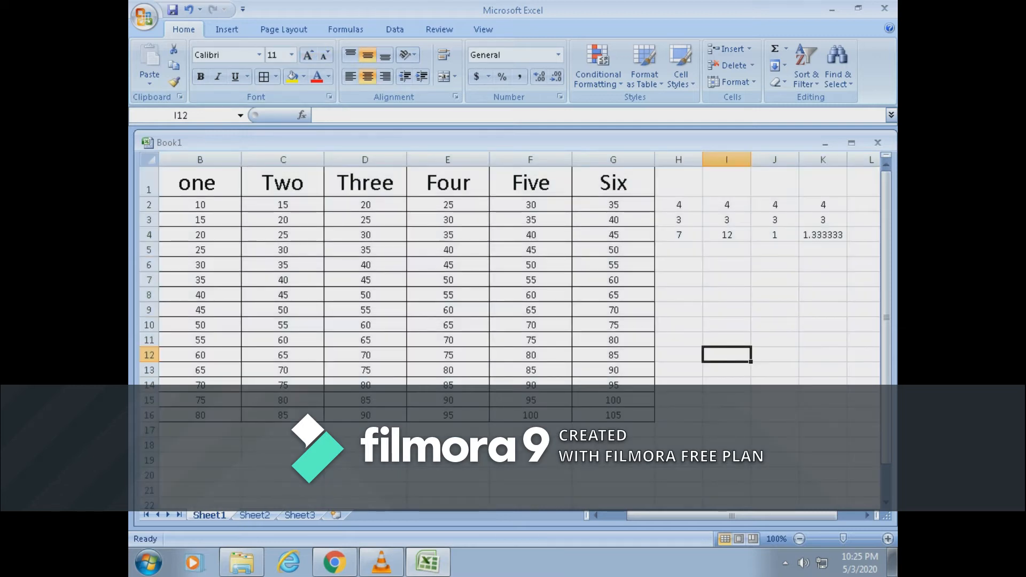
Set the font size of cell B2 to 12.
left_click(238, 208)
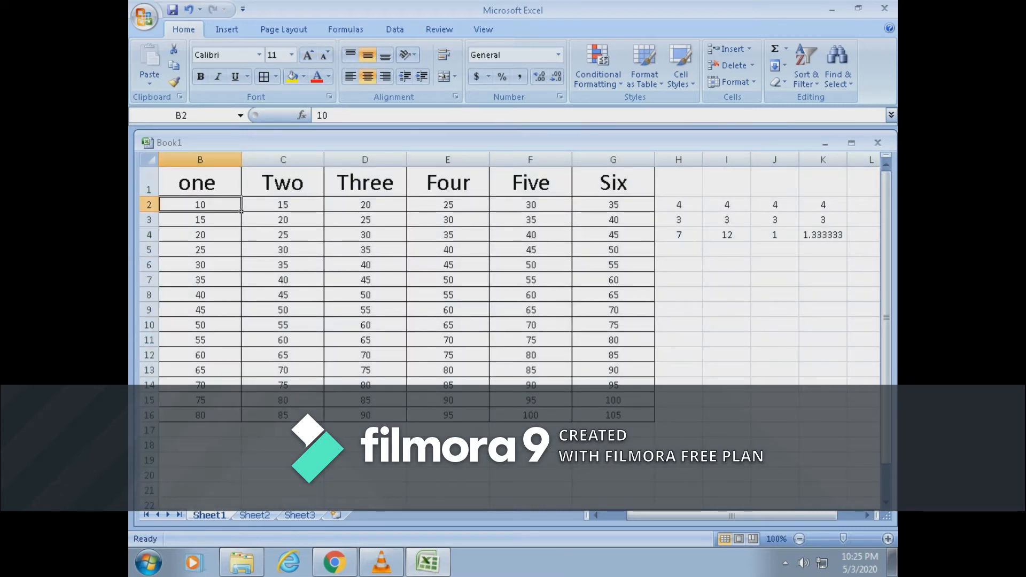
left_click(291, 55)
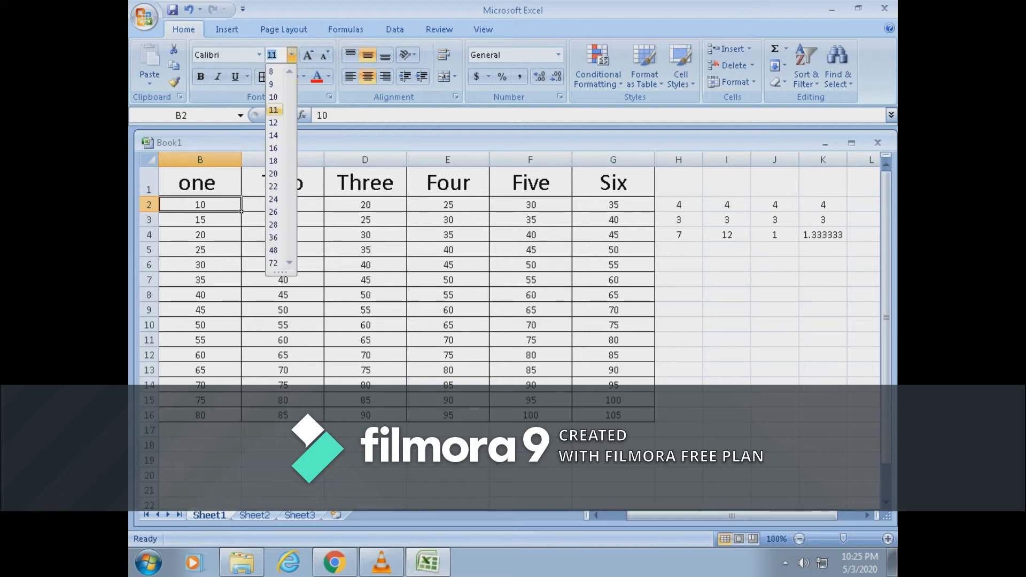
left_click(274, 123)
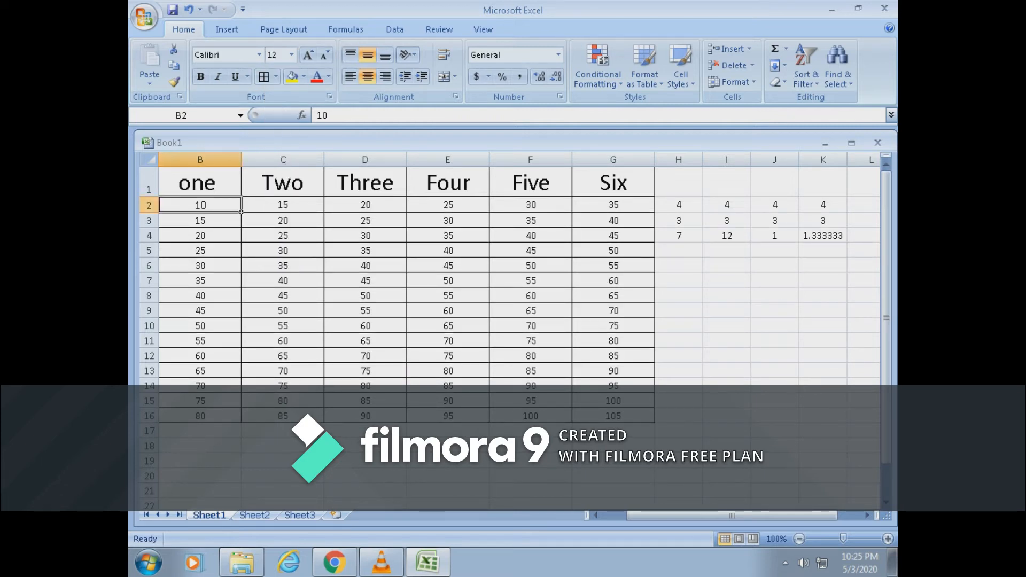
left_click(283, 460)
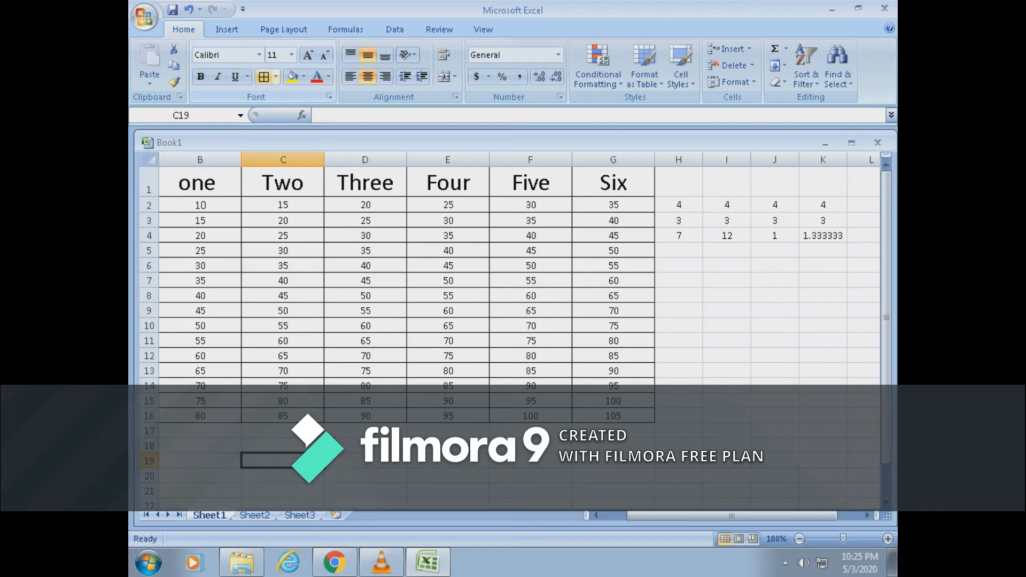
Start Microsoft Office Excel 2007 and restore the blank workbook to its own window inside the maximized program.
left_click(381, 562)
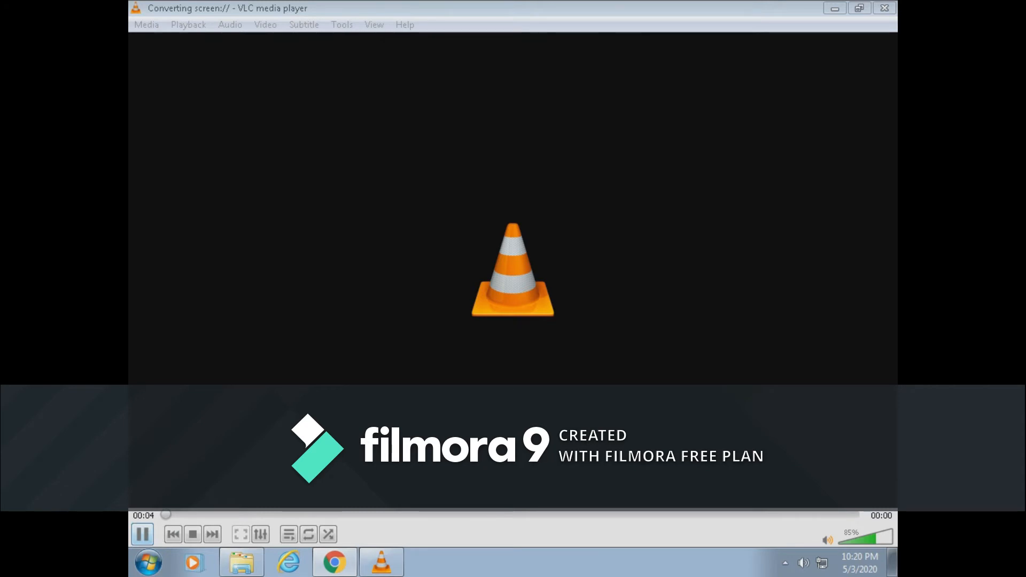
left_click(149, 561)
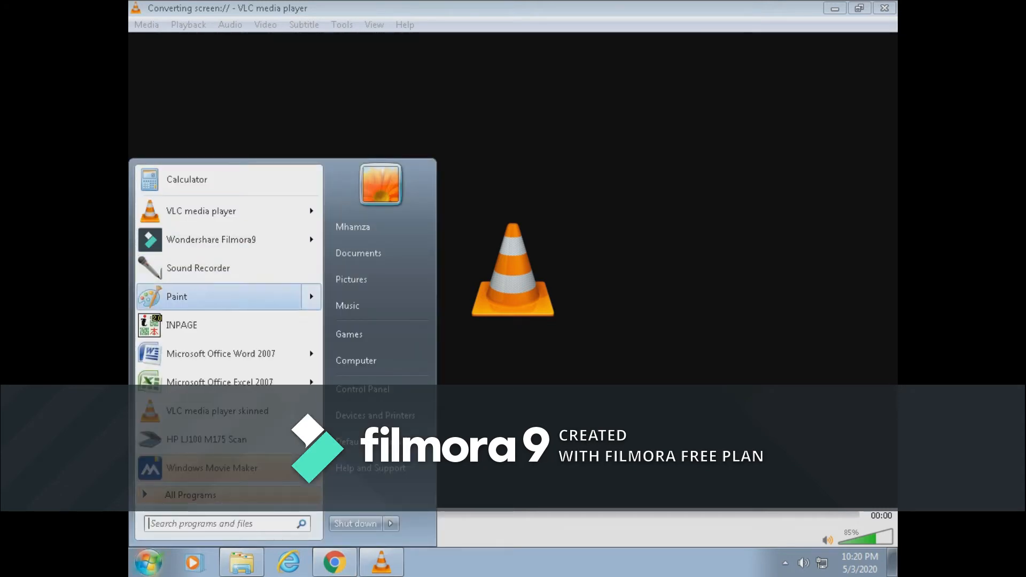
left_click(219, 382)
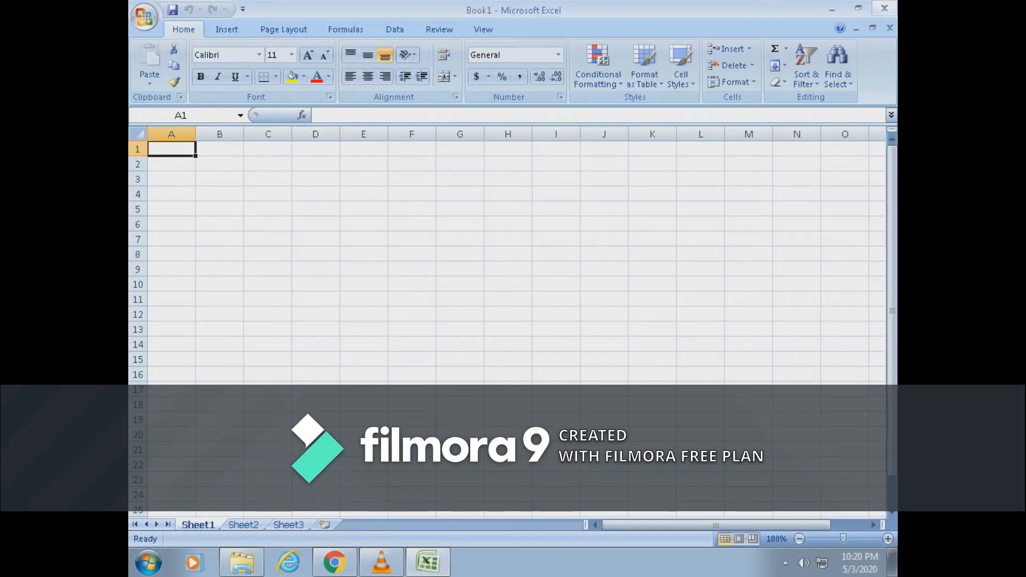
left_click(873, 27)
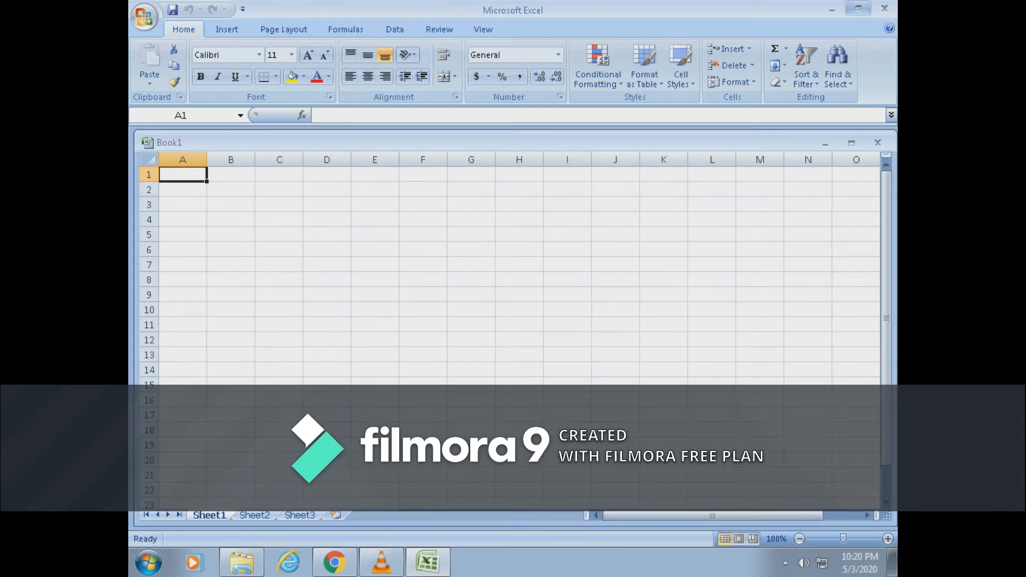
left_click(858, 8)
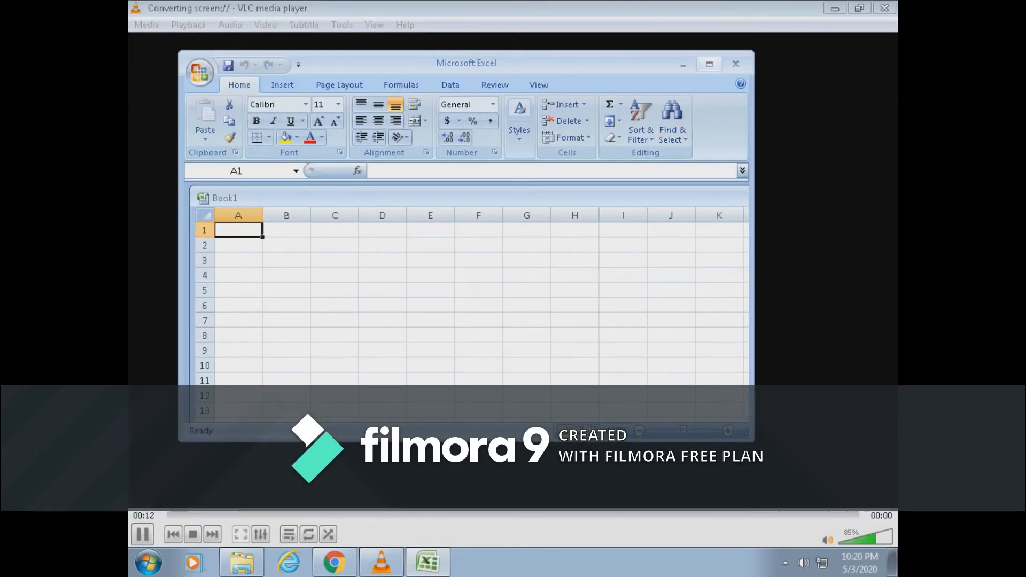
left_click(709, 64)
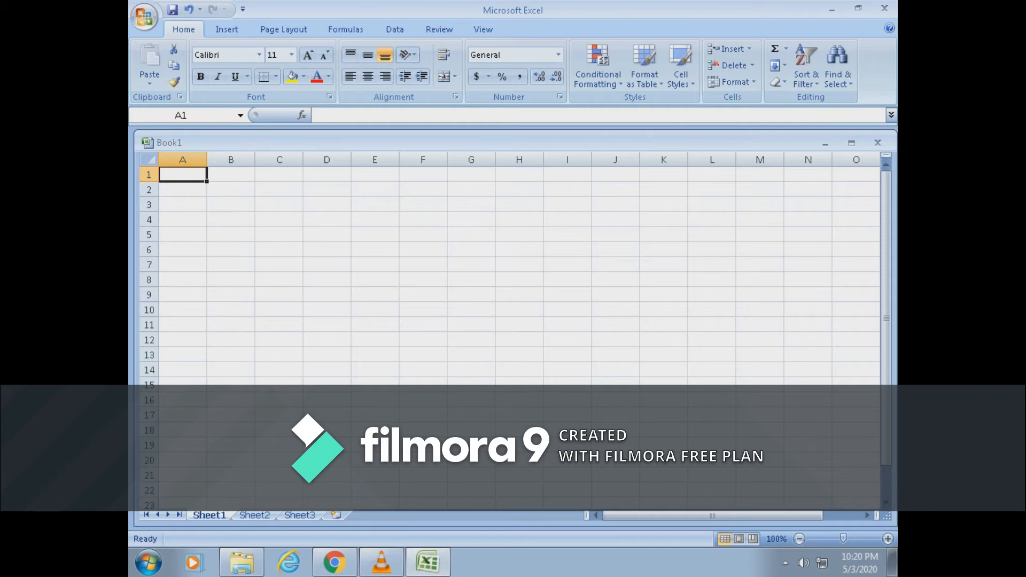
left_click(423, 280)
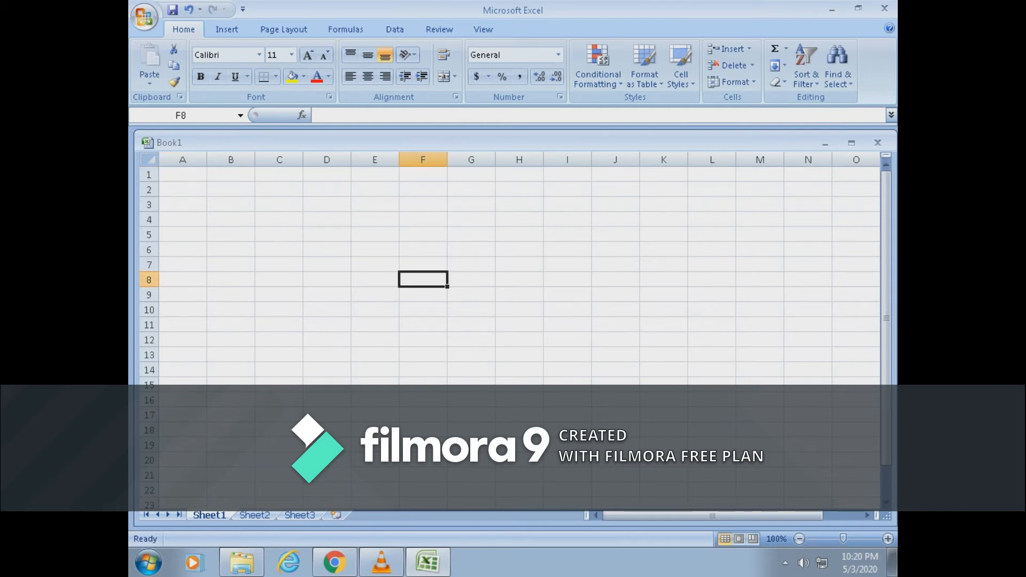
left_click_drag(183, 175, 424, 175)
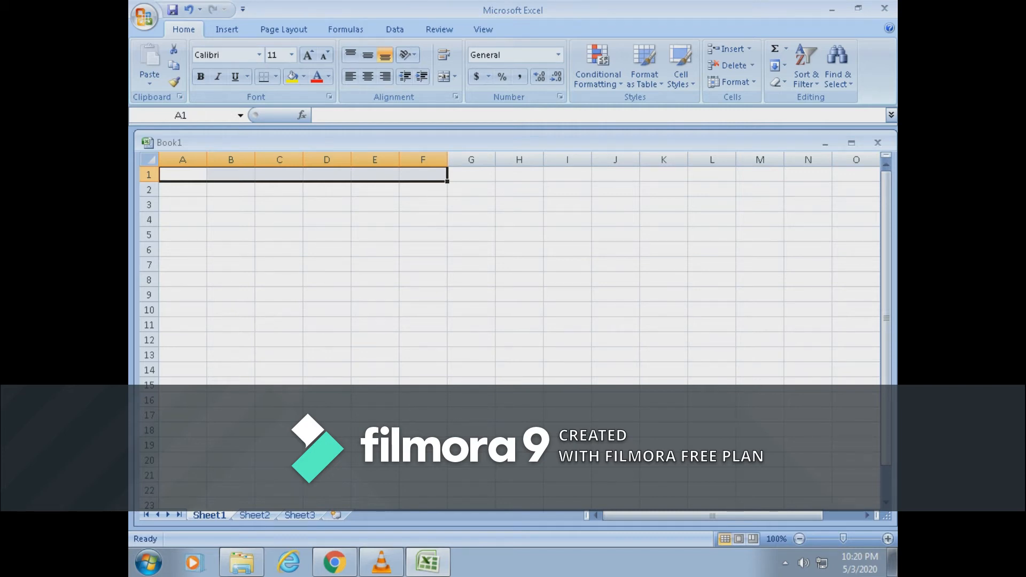
left_click(231, 325)
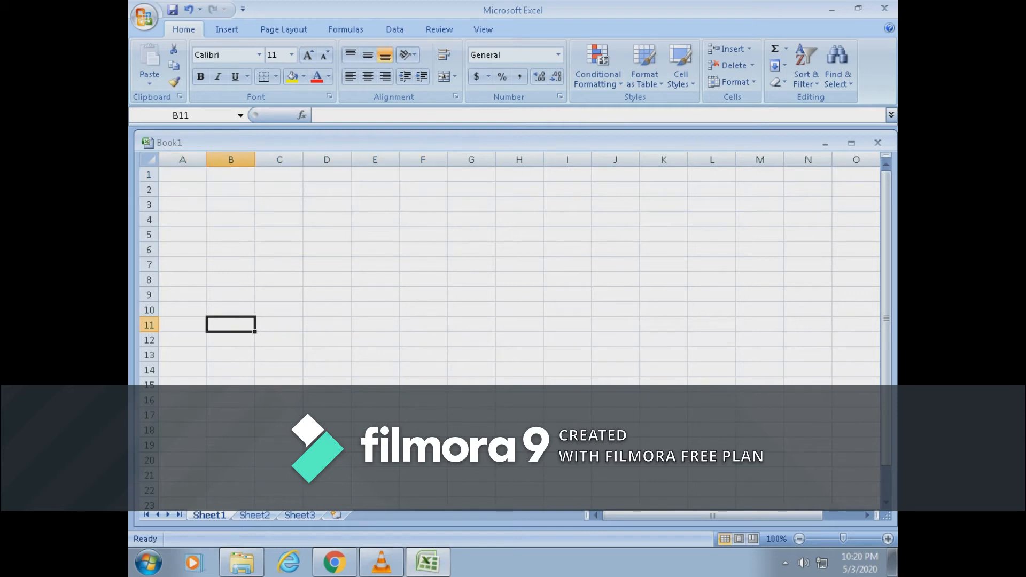
Enter the headers s.no, one, Two, Three, Four, Five and Six in cells A1 to G1.
left_click(183, 175)
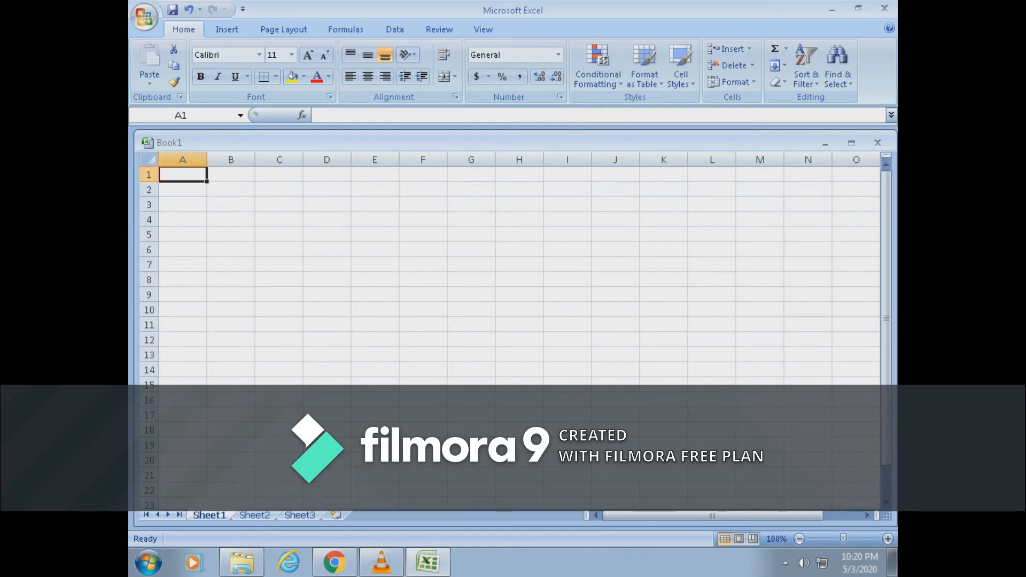
type("s.")
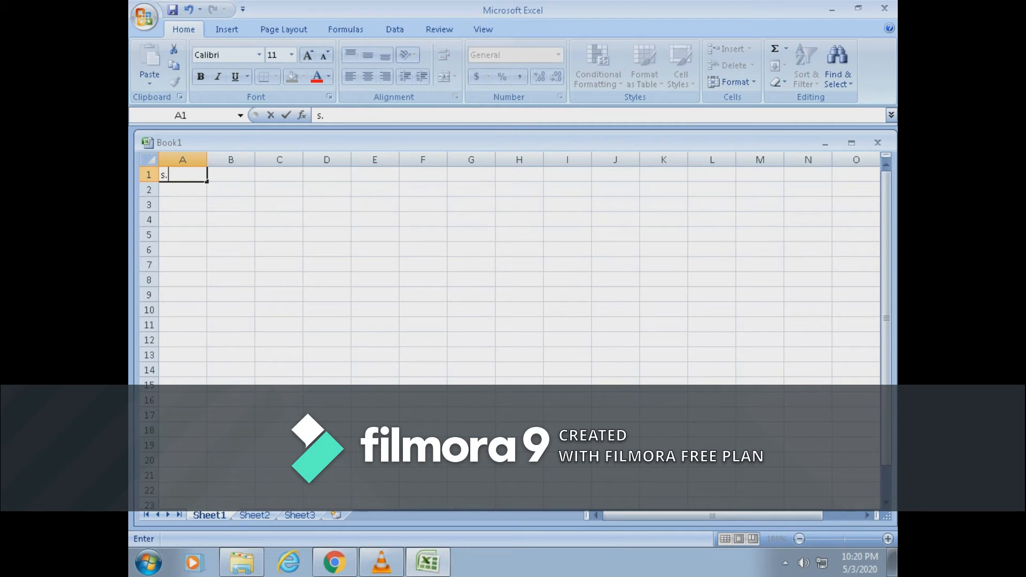
type("no")
key("Tab")
type("one")
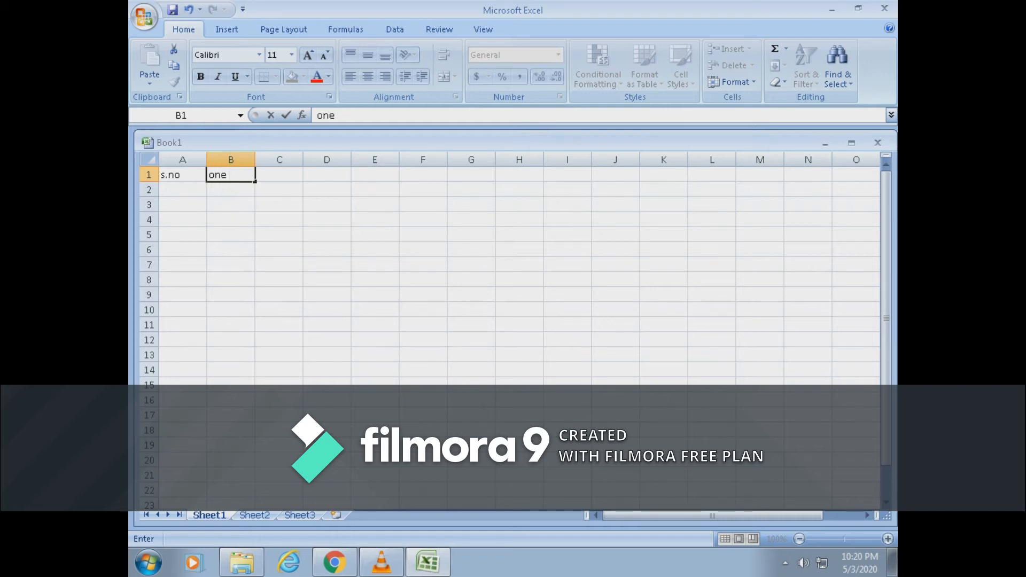
key("Tab")
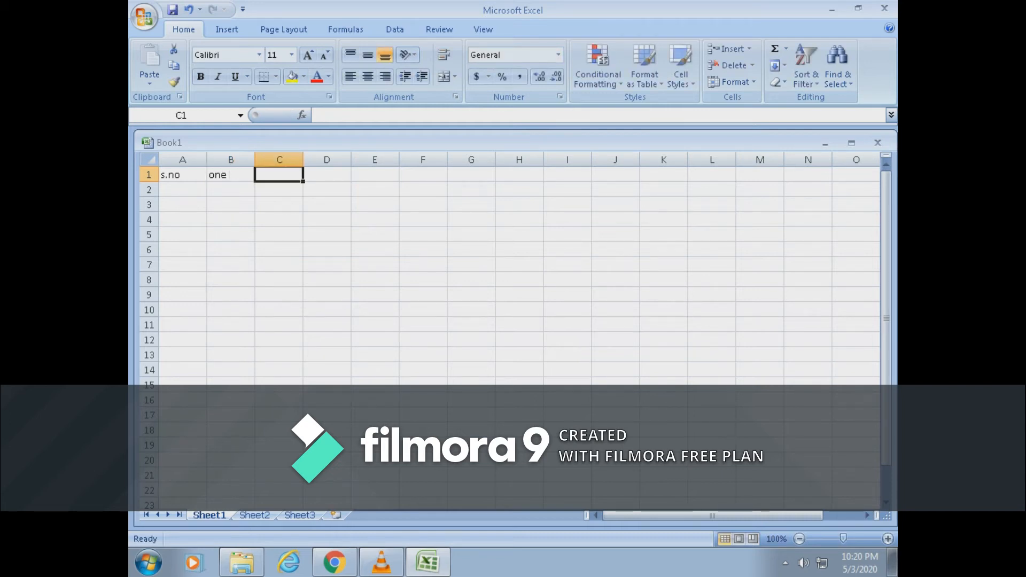
type("Two")
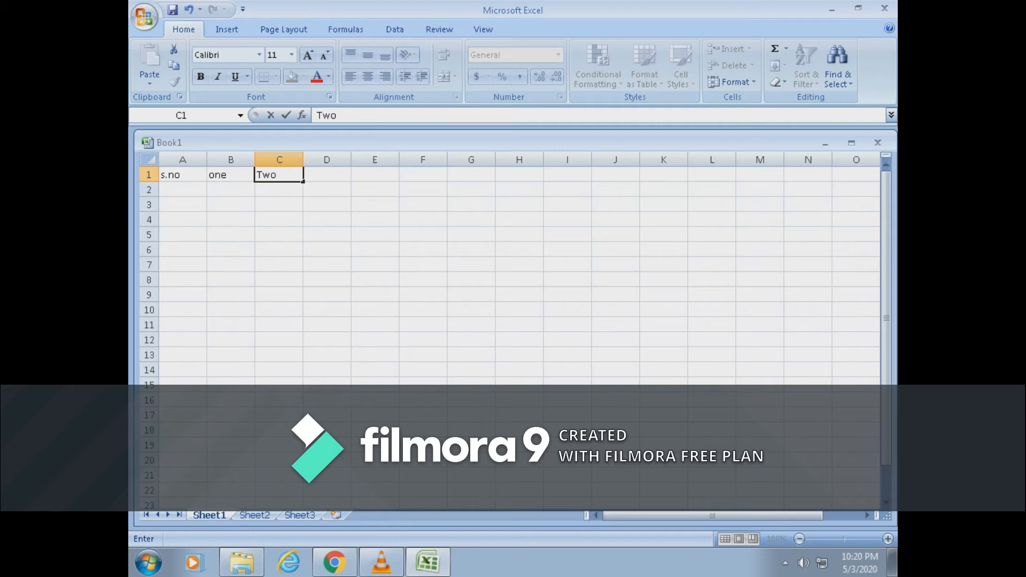
key("Tab")
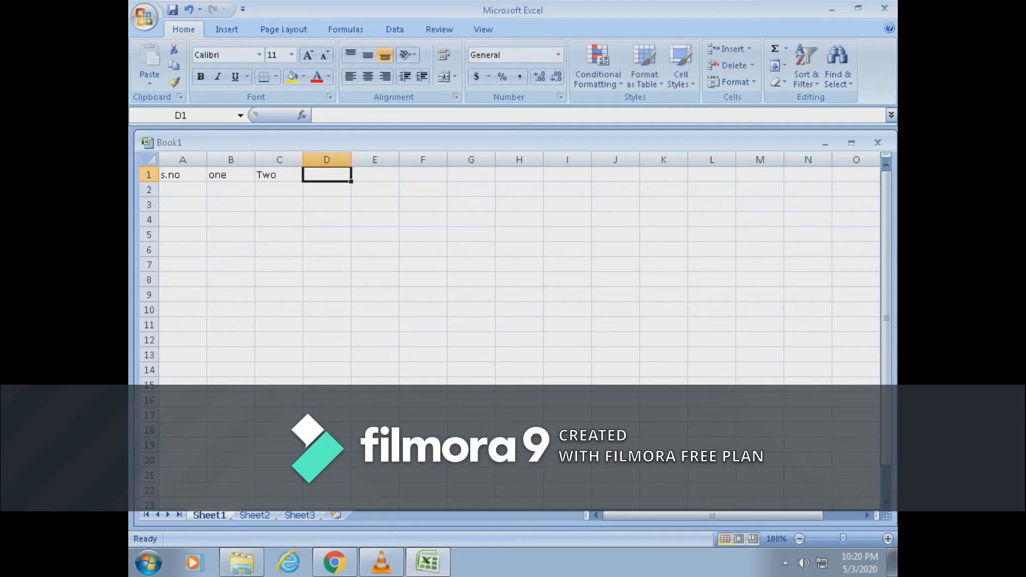
type("Three")
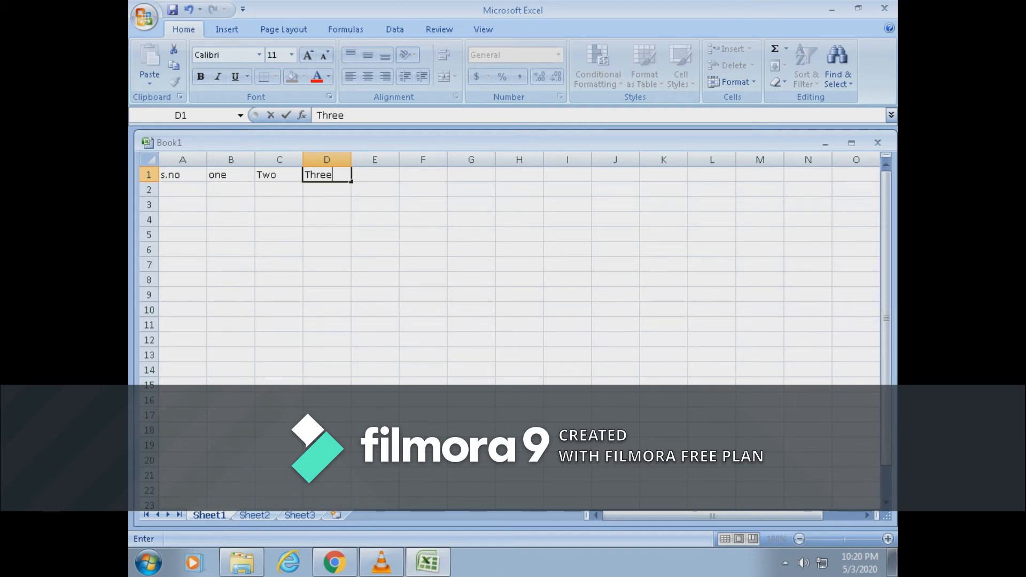
key("Tab")
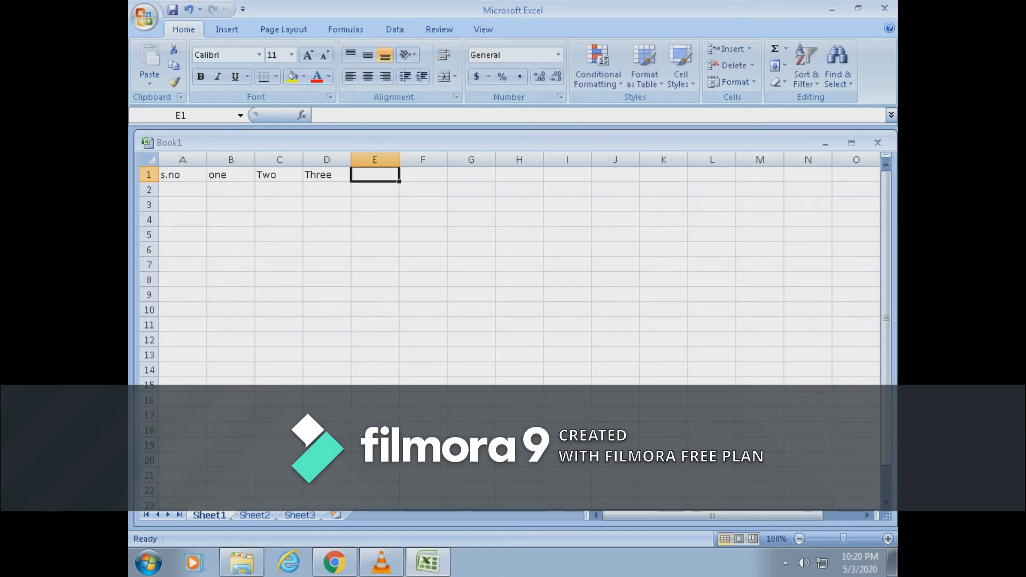
type("Four")
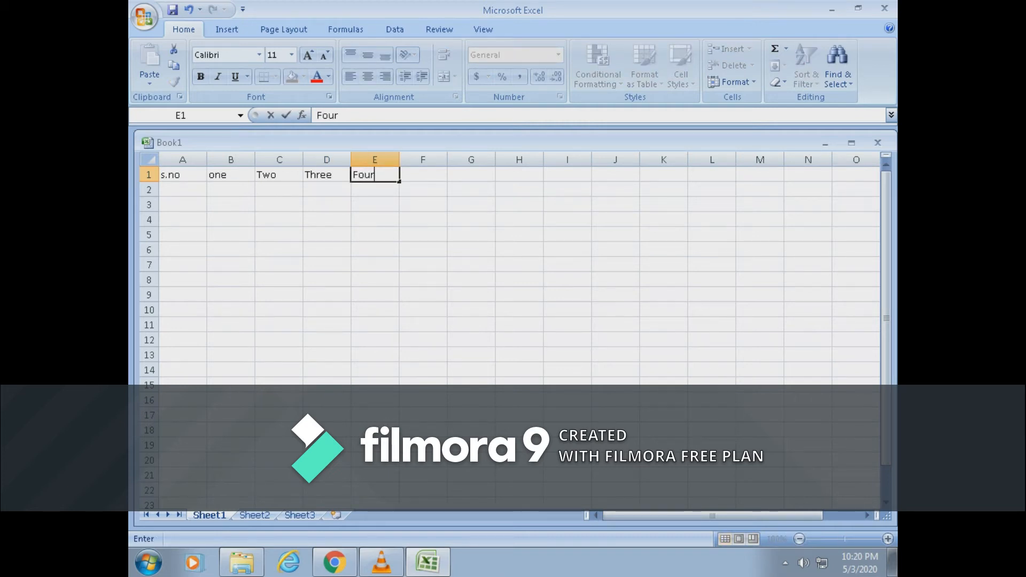
key("Tab")
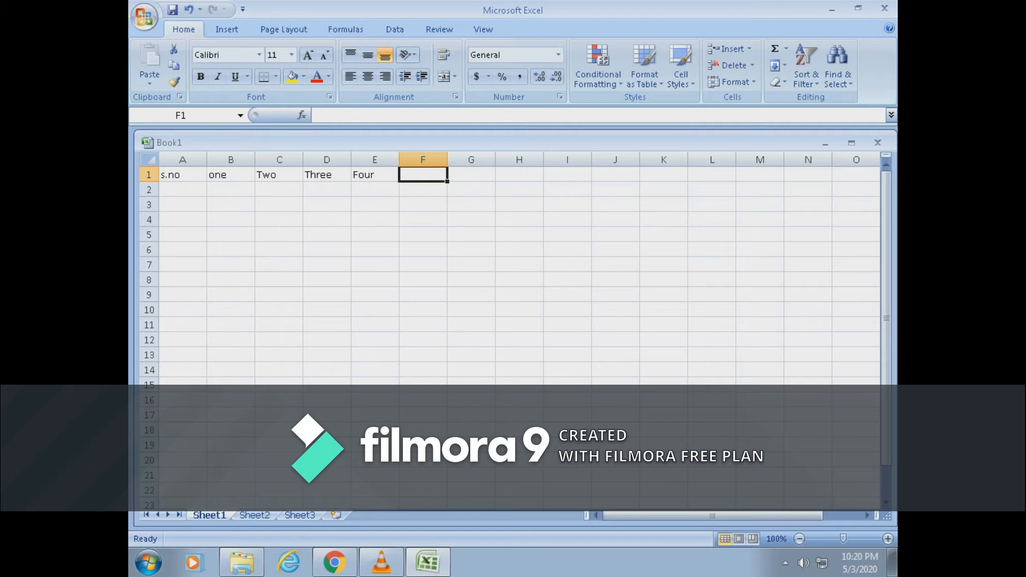
type("Five")
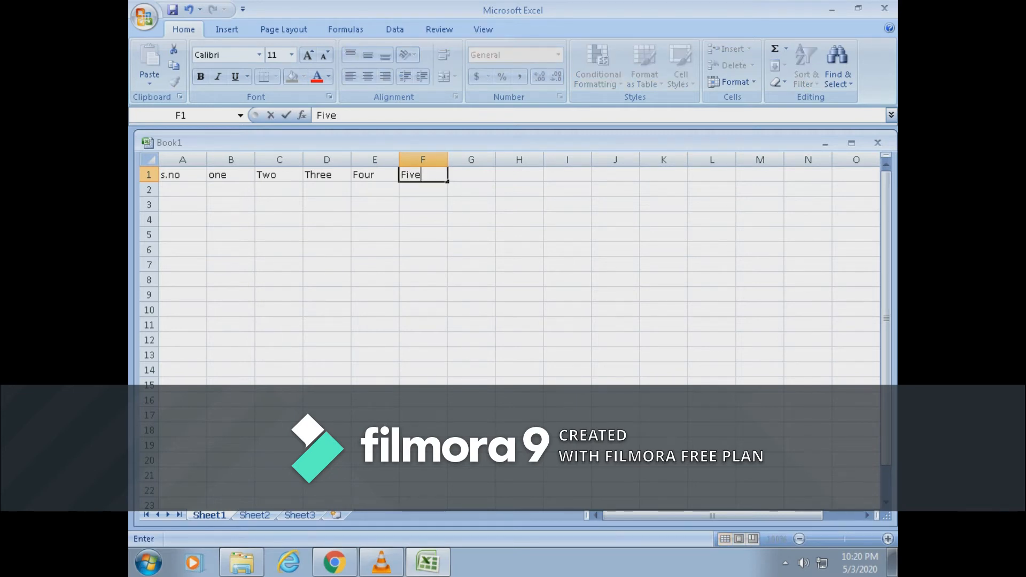
key("Tab")
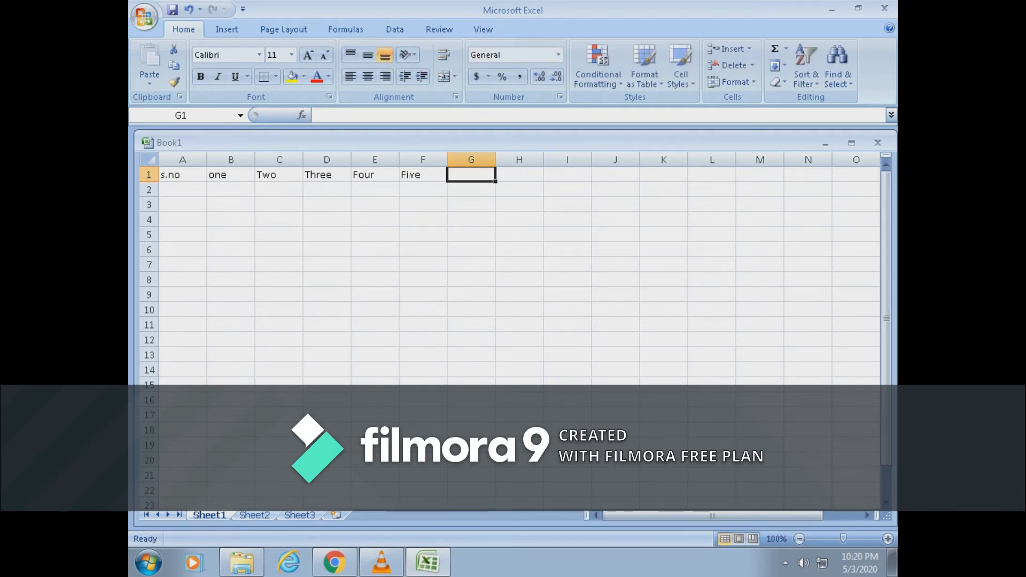
type("Si")
type("x")
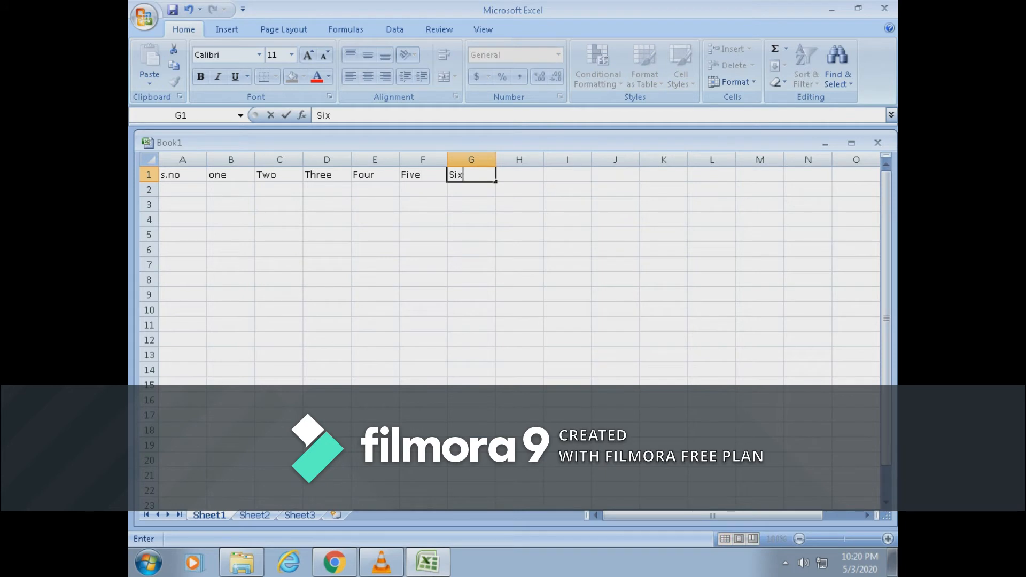
left_click(327, 370)
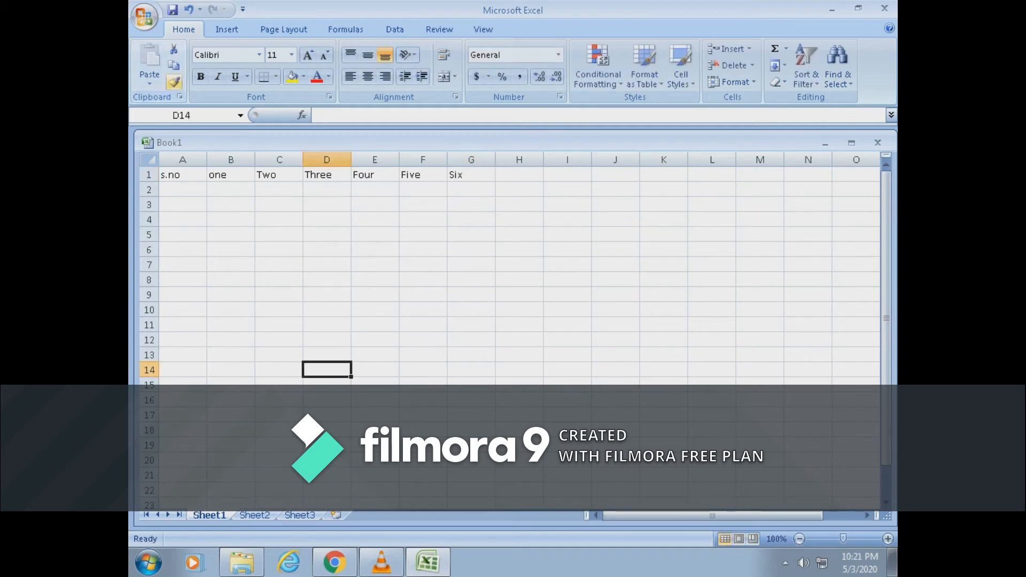
Center the headers in cells A1 to G1 horizontally and align them to the middle vertically.
left_click_drag(183, 175, 428, 174)
left_click(471, 175)
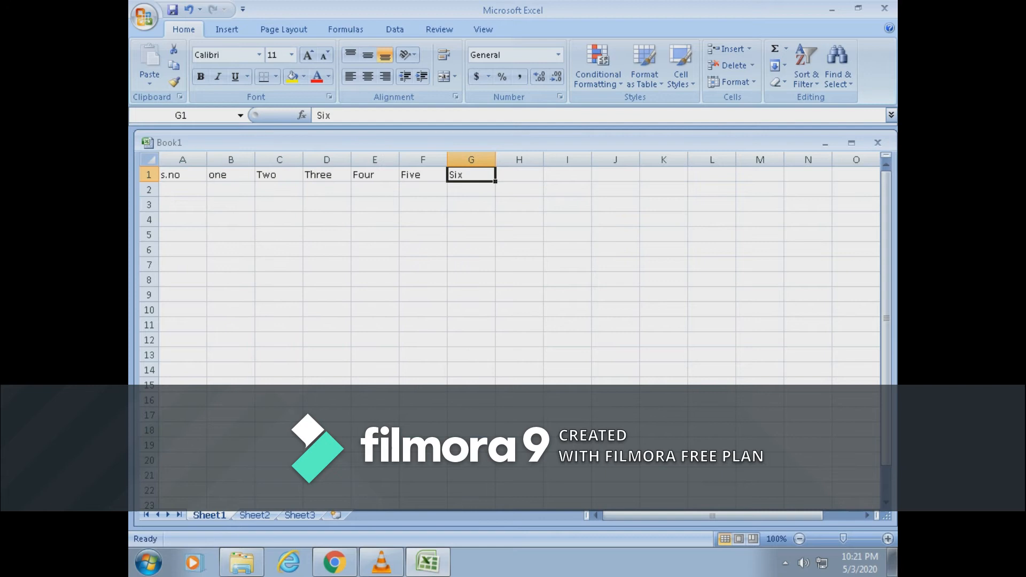
left_click(279, 234)
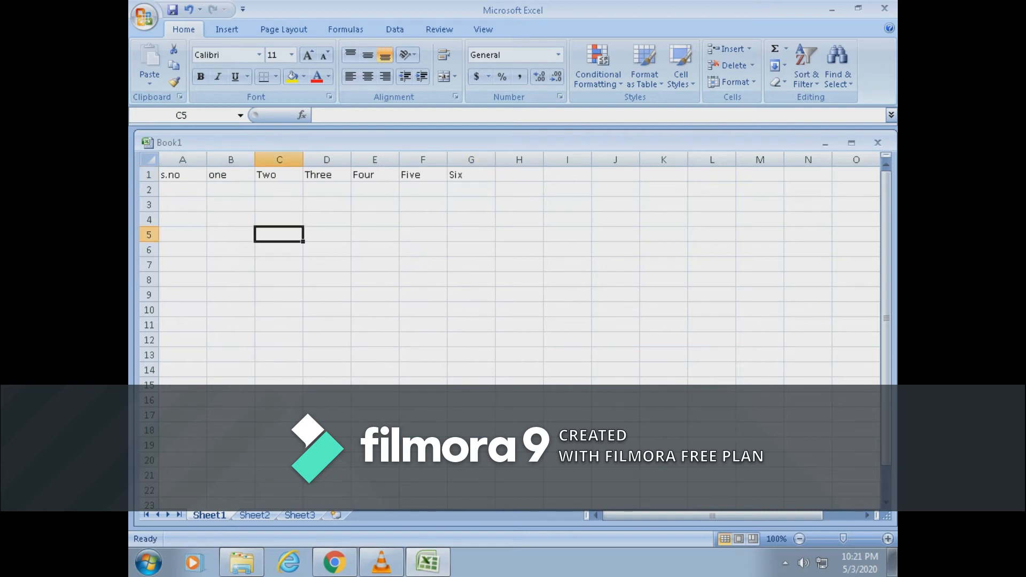
double_click(176, 175)
left_click(231, 280)
left_click_drag(183, 175, 470, 175)
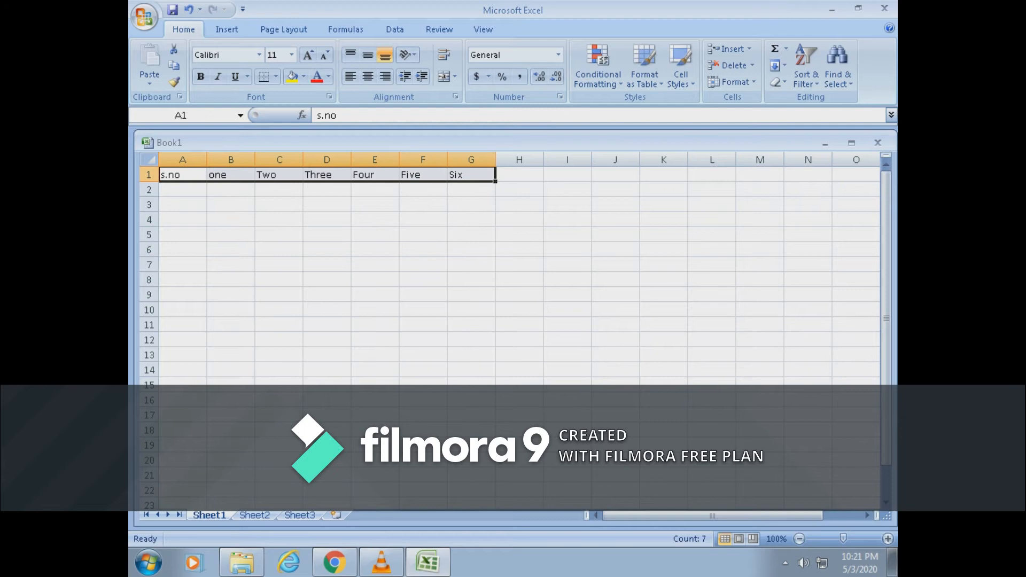
left_click(367, 76)
left_click(368, 54)
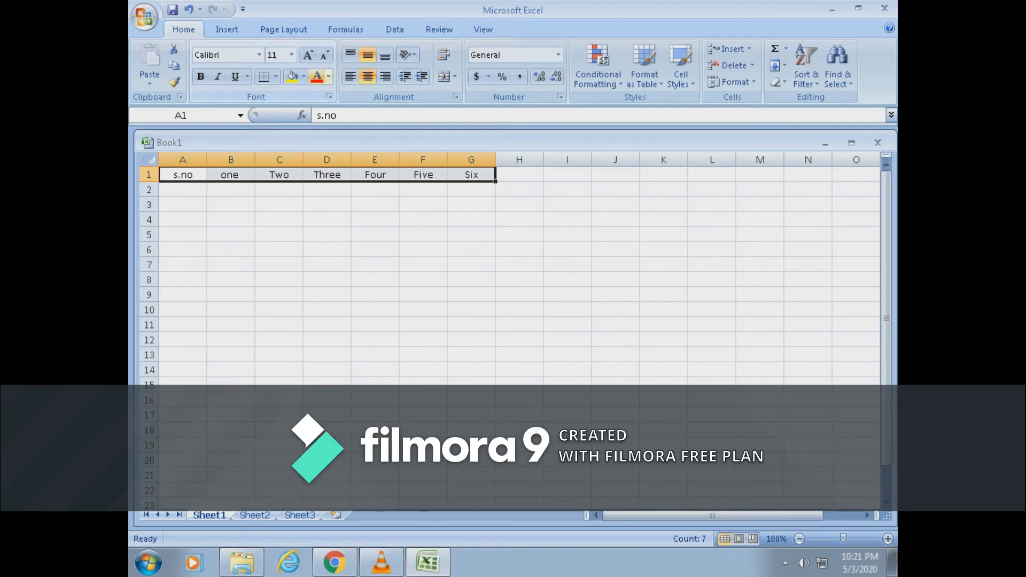
Apply all borders to the header cells A1 to G1 and set their font size to 24.
left_click(276, 76)
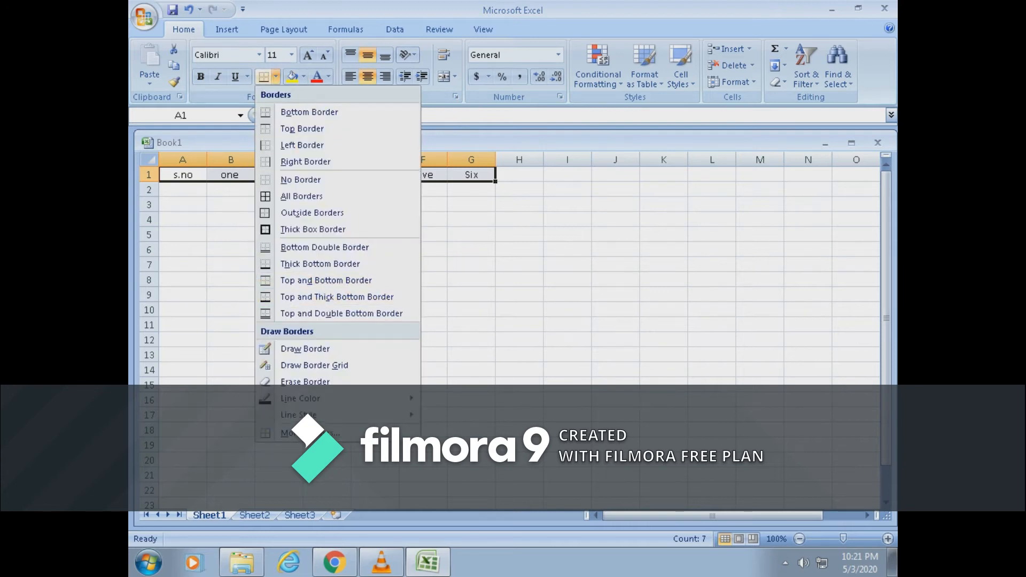
left_click(301, 196)
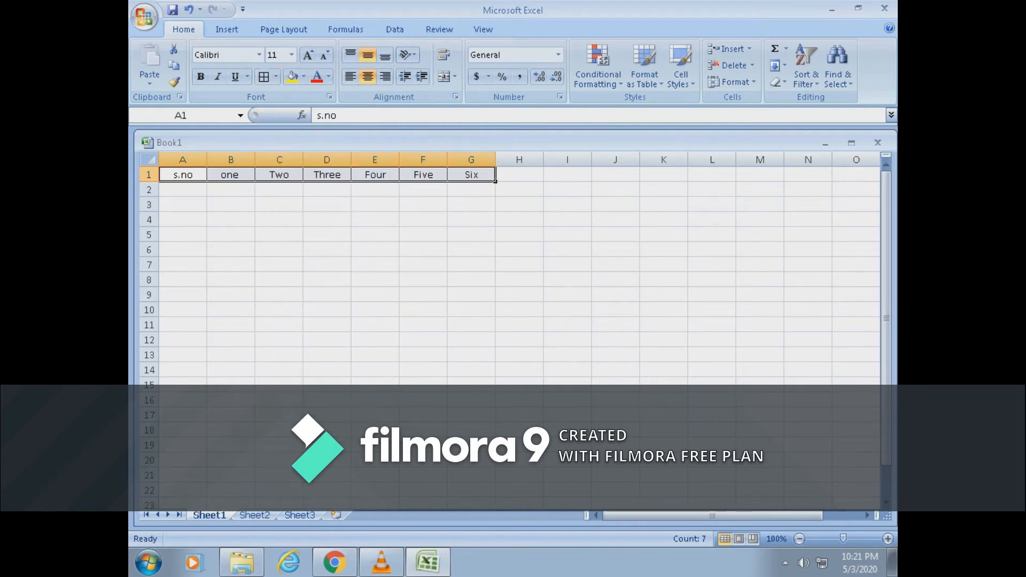
left_click(291, 54)
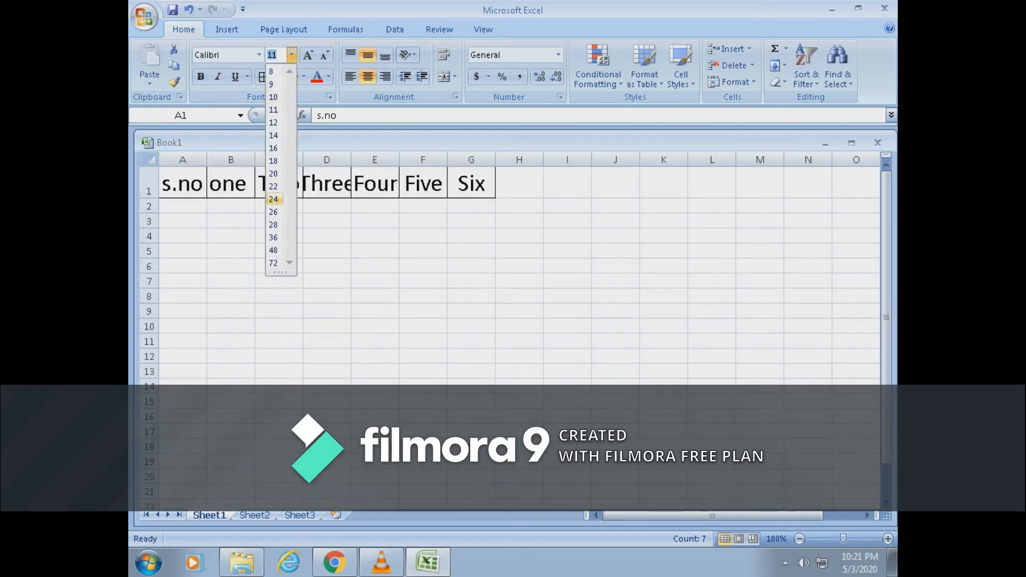
left_click(274, 200)
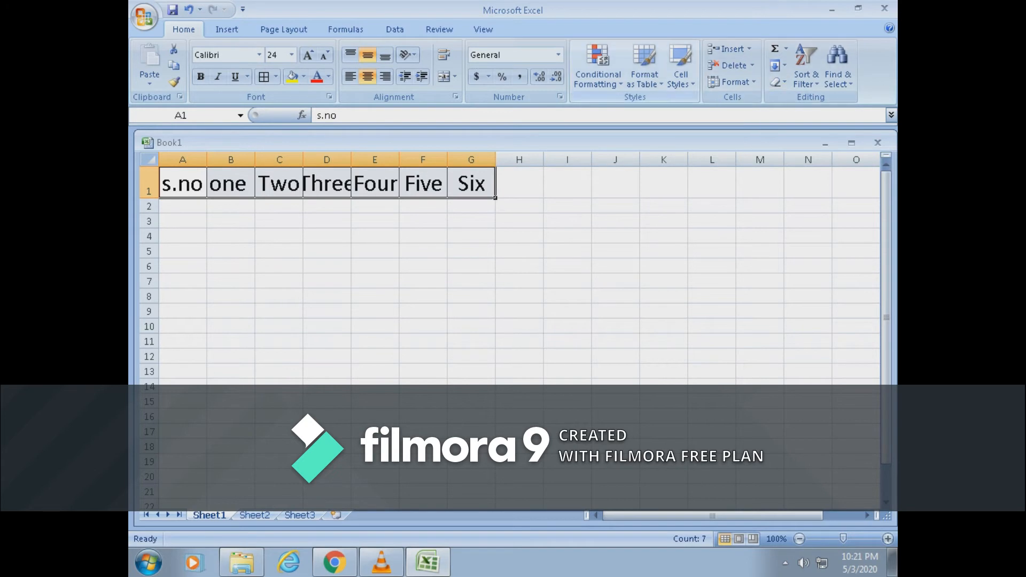
Set the height of header row 1 to 30.
left_click(645, 64)
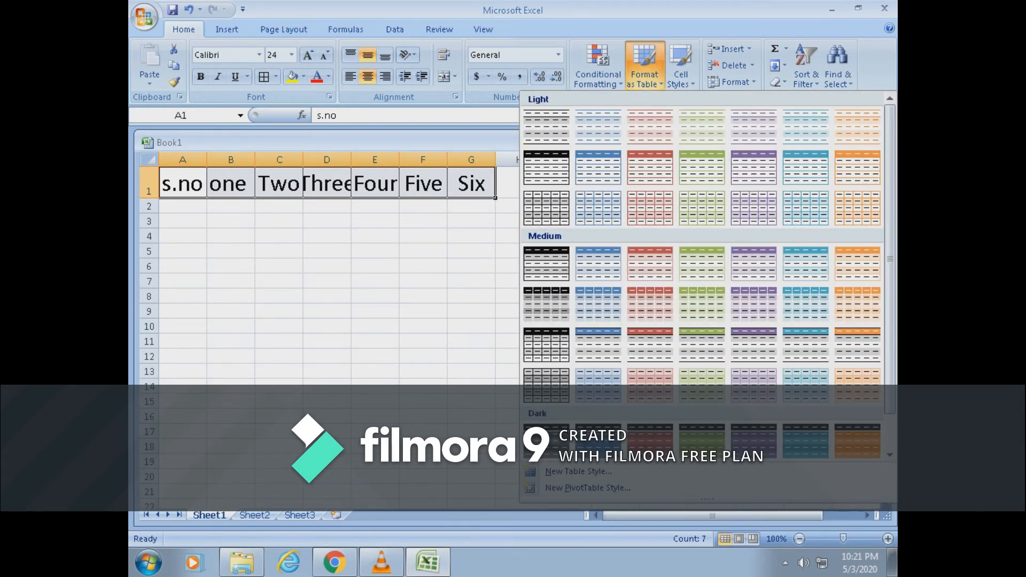
left_click(680, 66)
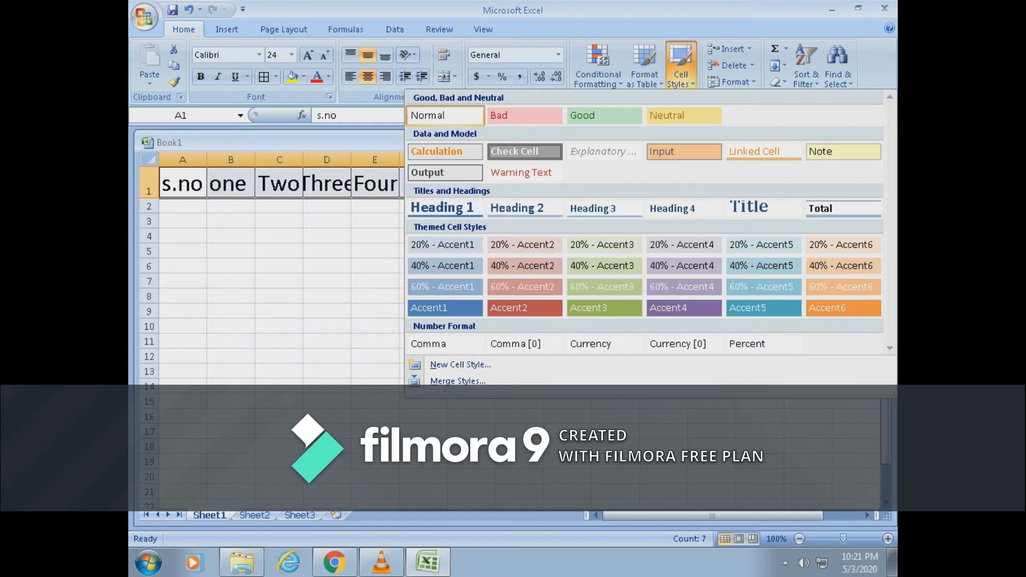
left_click(730, 81)
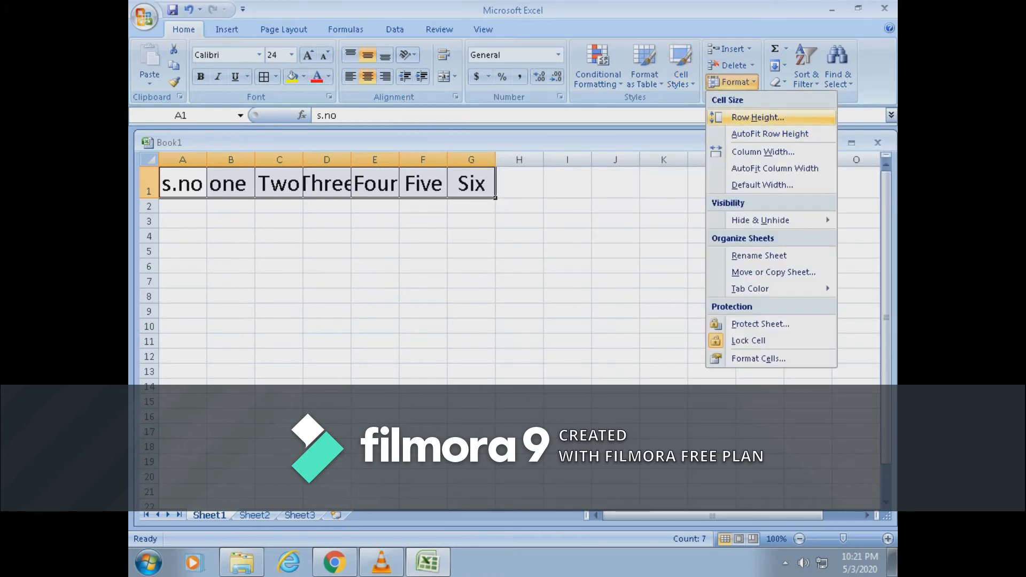
left_click(758, 117)
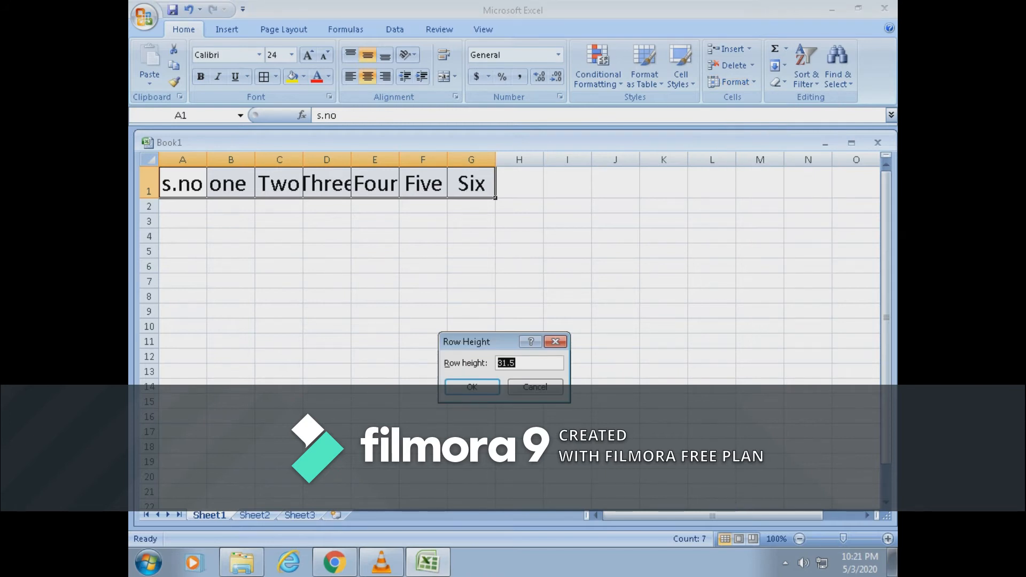
type("1")
key("BackSpace")
type("30")
key("Return")
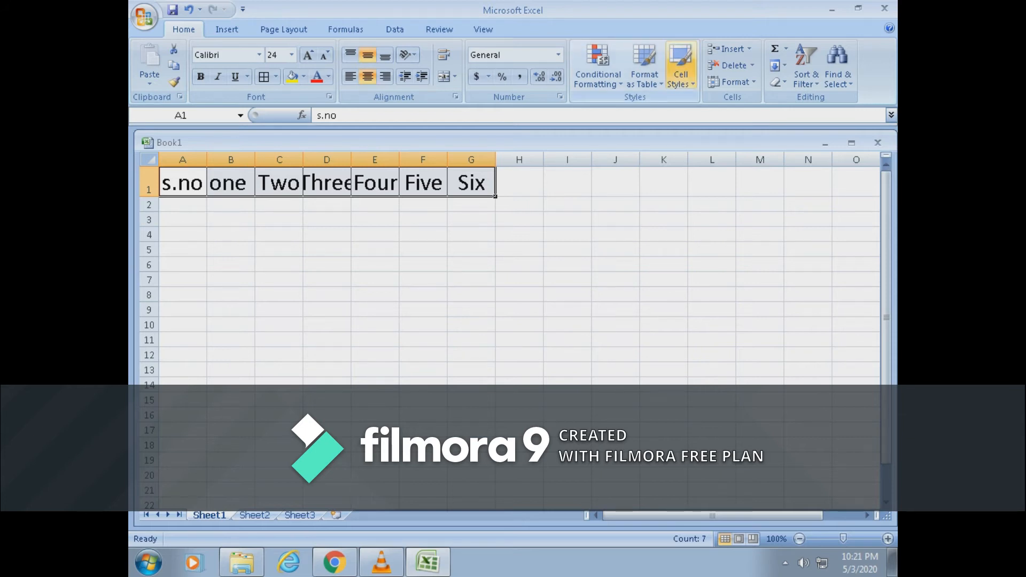
Set the width of columns A to G to 20.
left_click(680, 64)
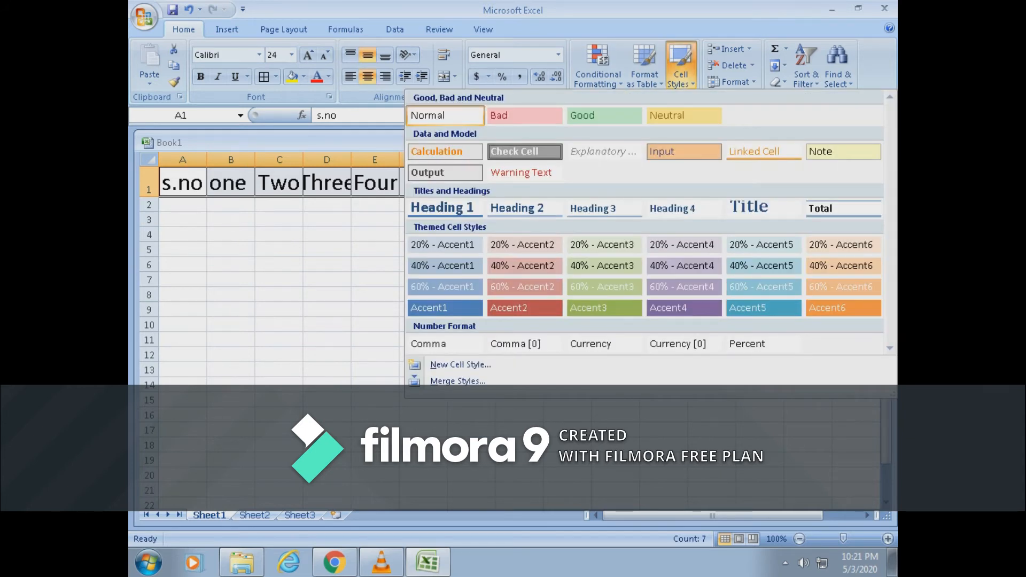
left_click(731, 81)
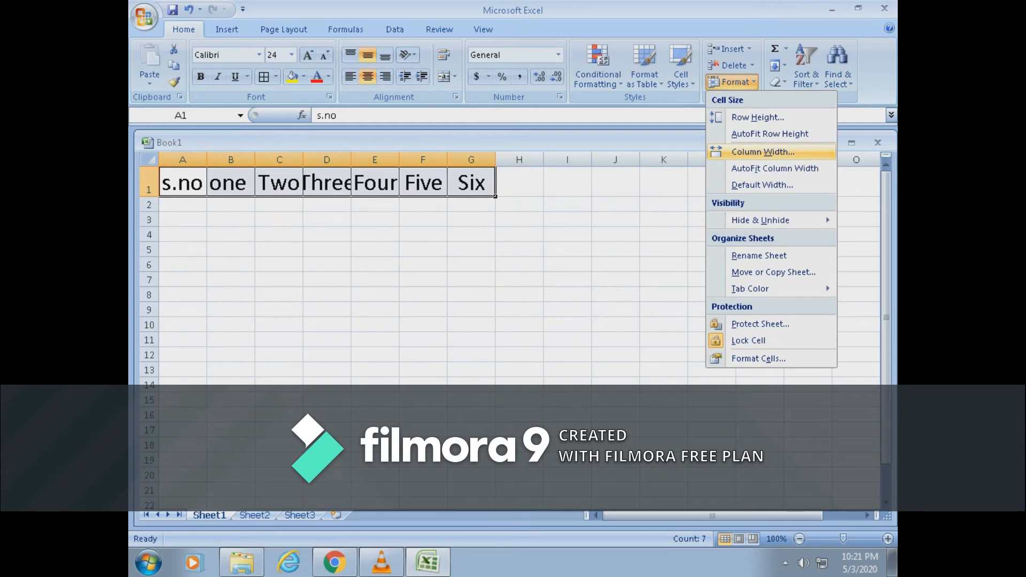
left_click(763, 152)
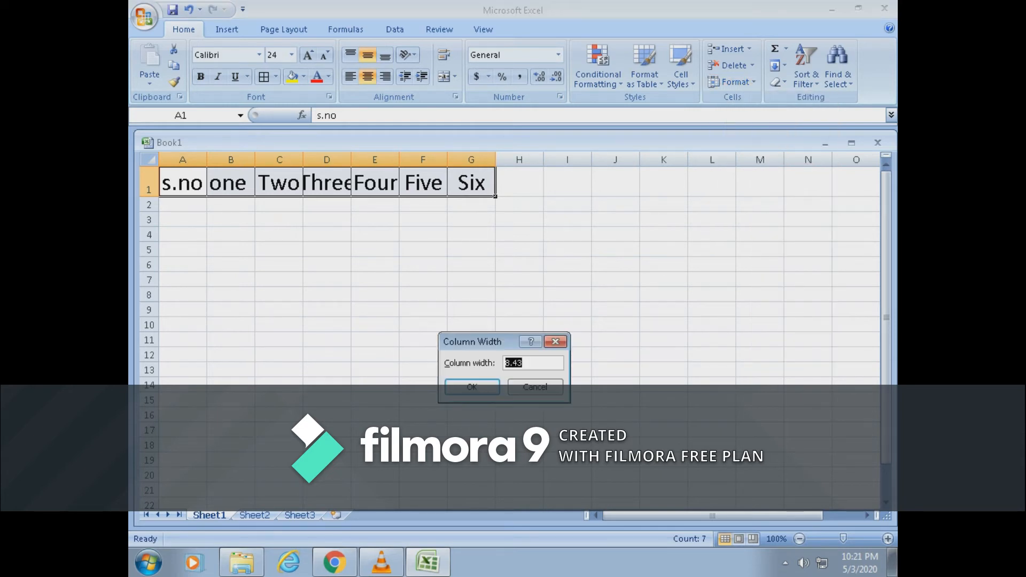
type("20")
key("Return")
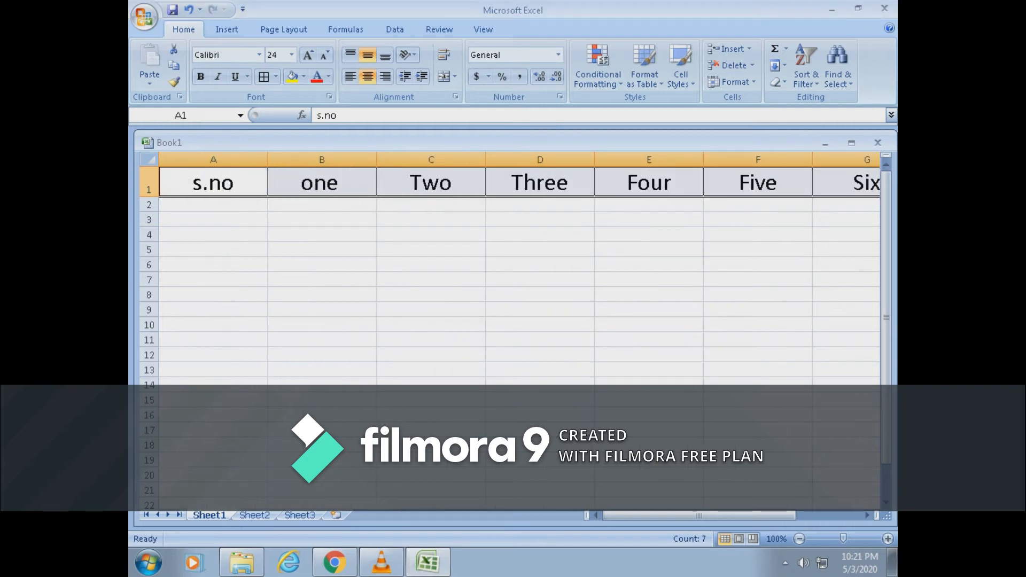
Set the width of header columns A to G to 15.
left_click(731, 82)
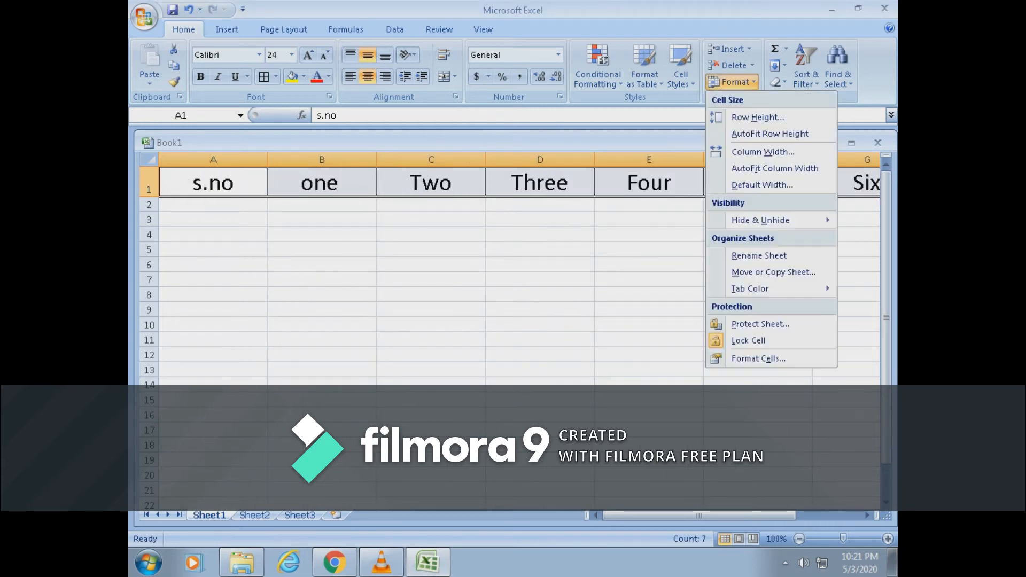
left_click(762, 152)
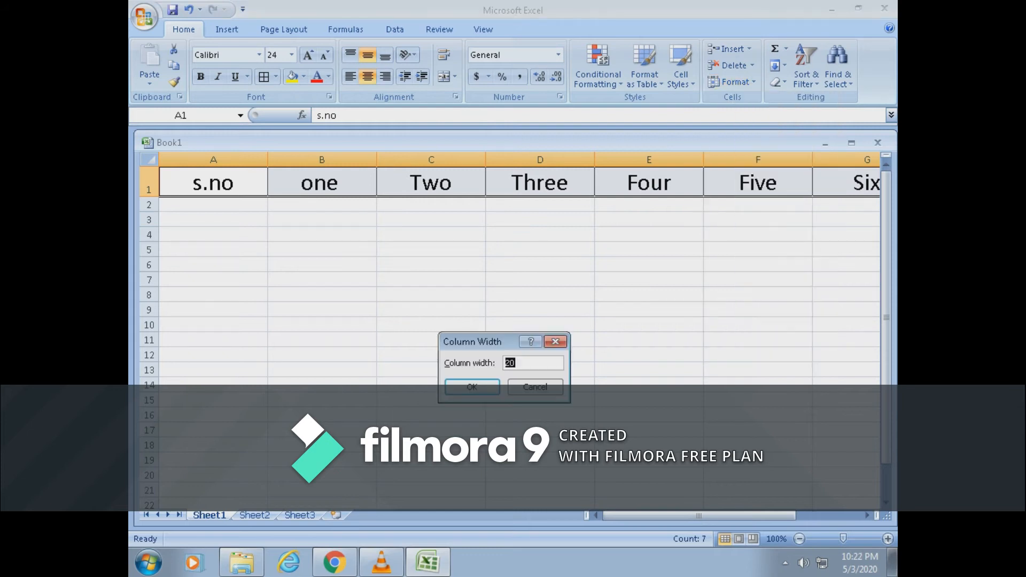
type("15")
key("Return")
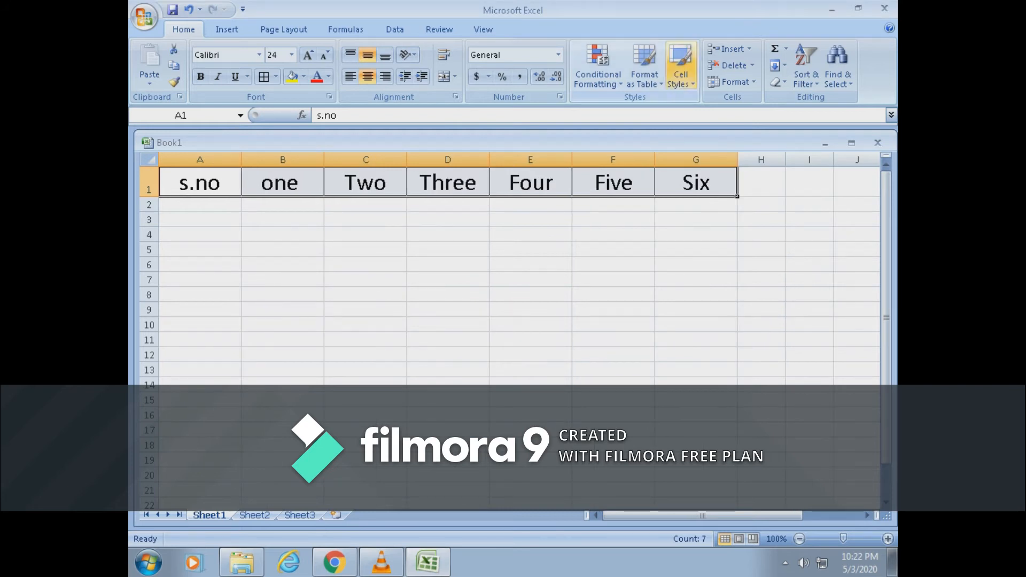
Set the width of the s.no column A to 10.
left_click(282, 294)
left_click(199, 159)
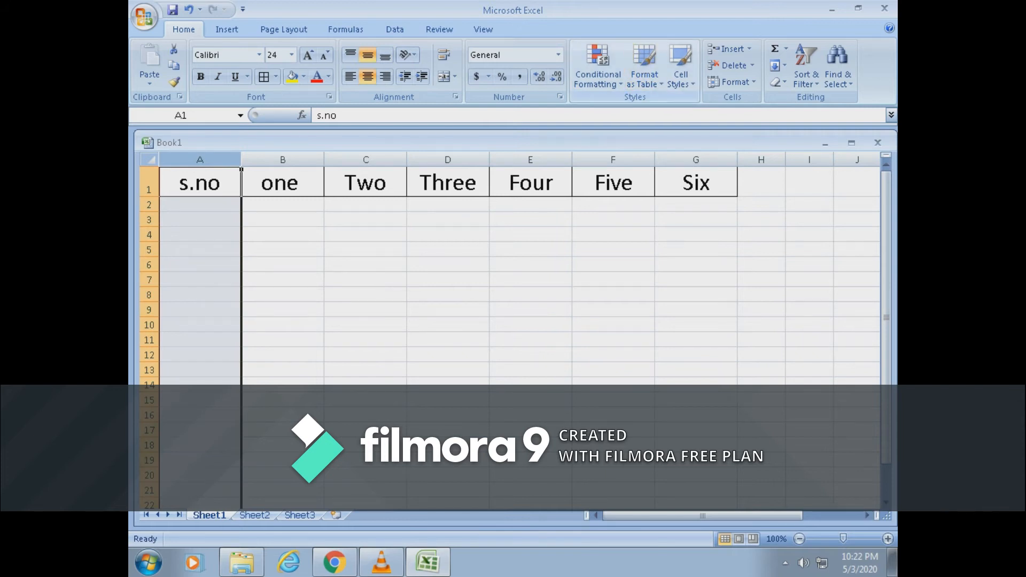
left_click(680, 75)
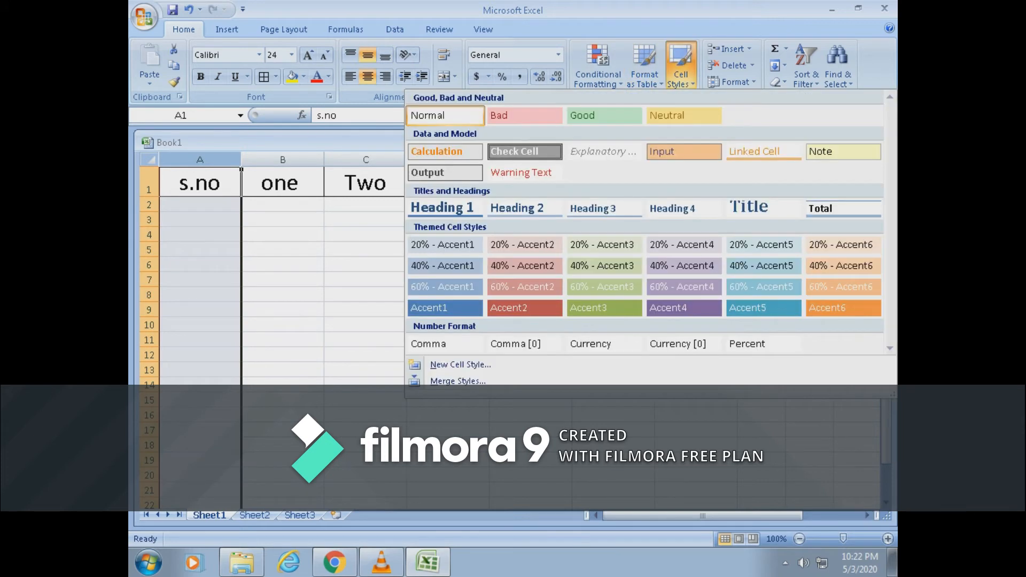
left_click(732, 81)
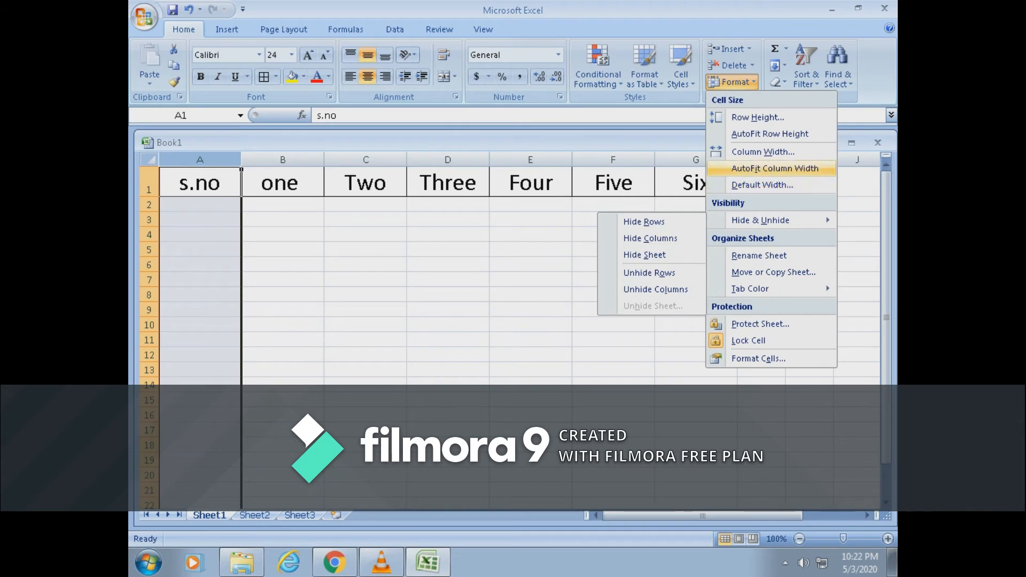
left_click(762, 152)
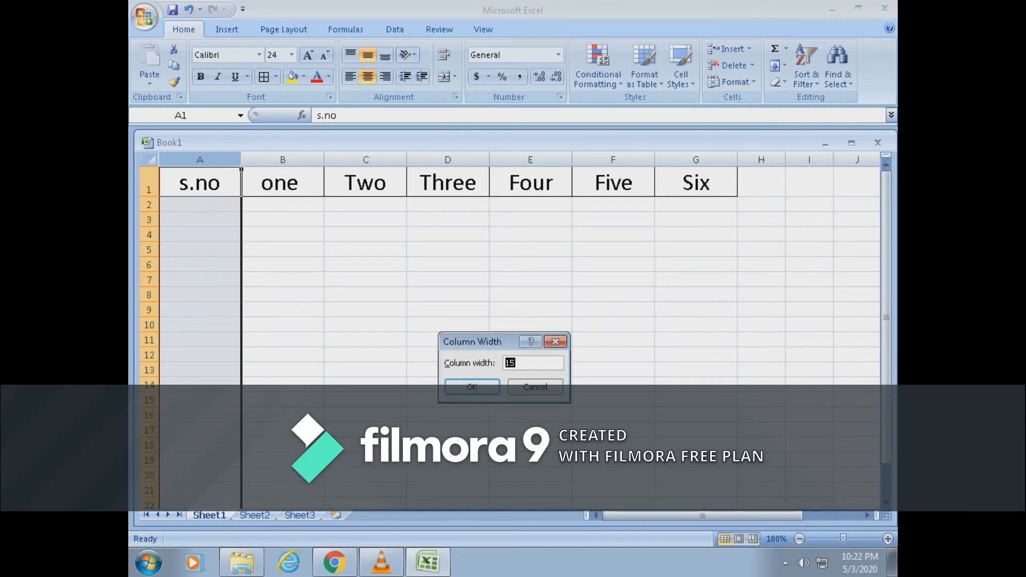
type("10")
key("Return")
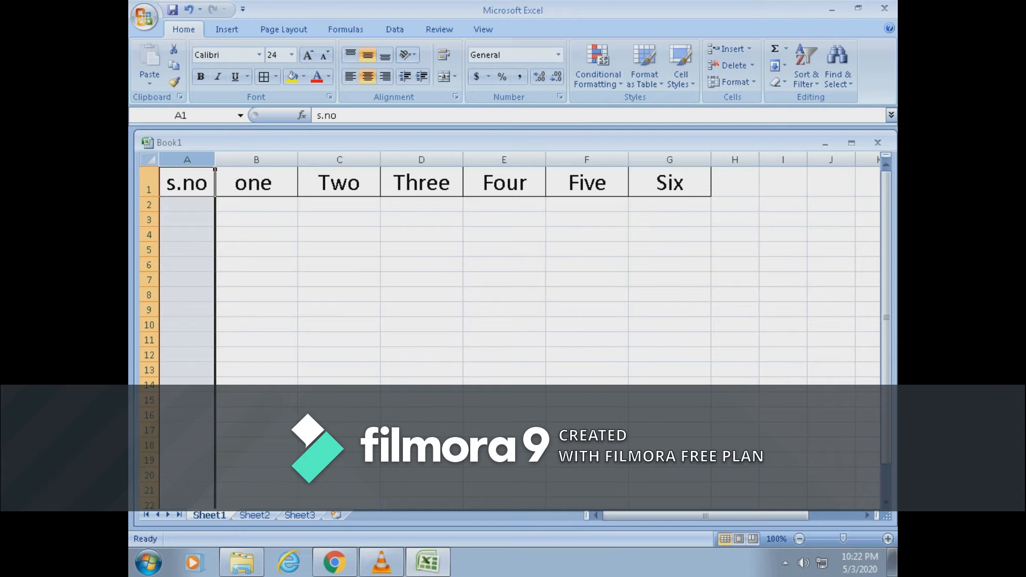
Enter the serial numbers 1 and 2 in cells A2 and A3.
left_click(340, 250)
left_click(187, 205)
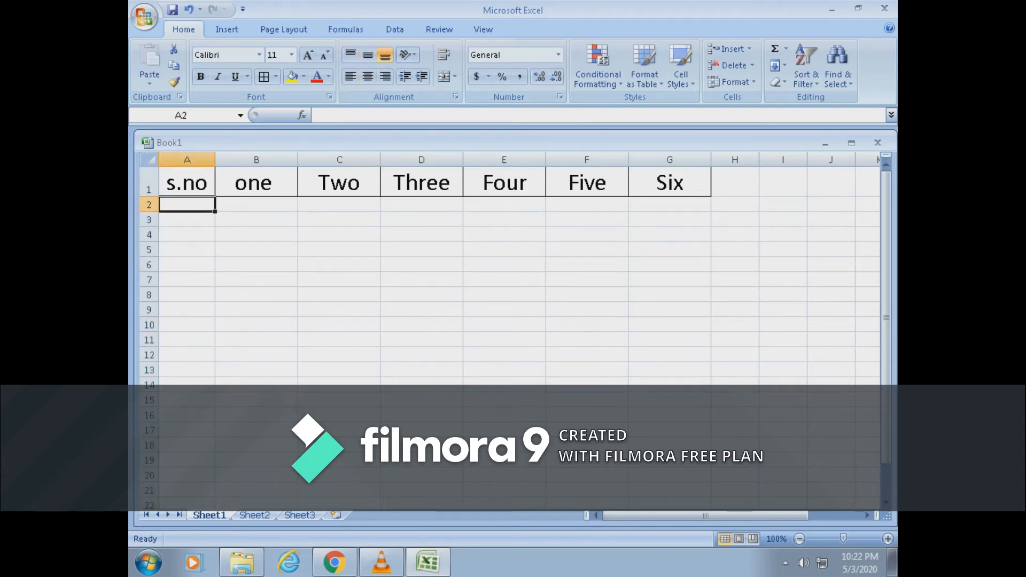
type("1")
key("Return")
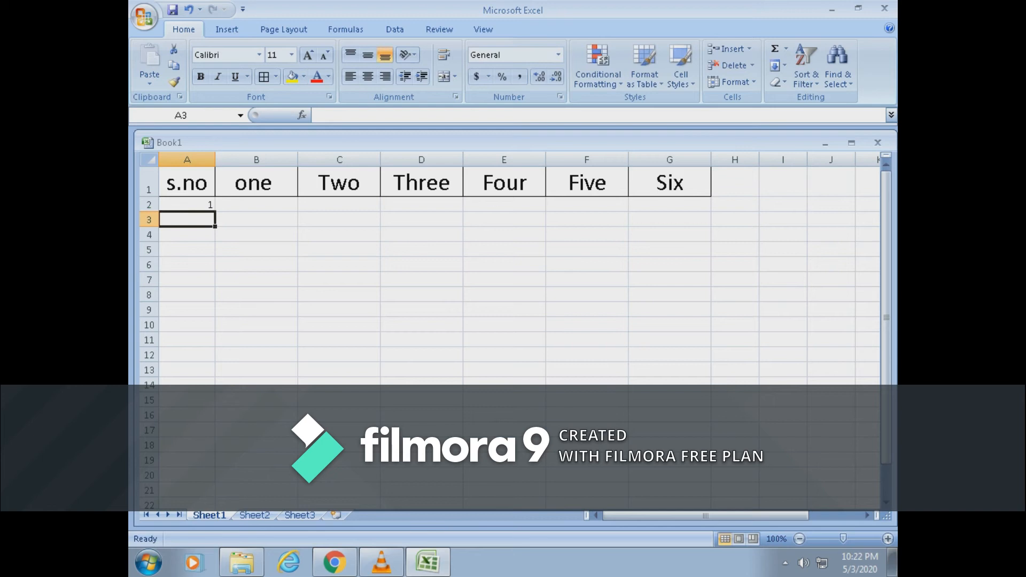
type("2")
key("Return")
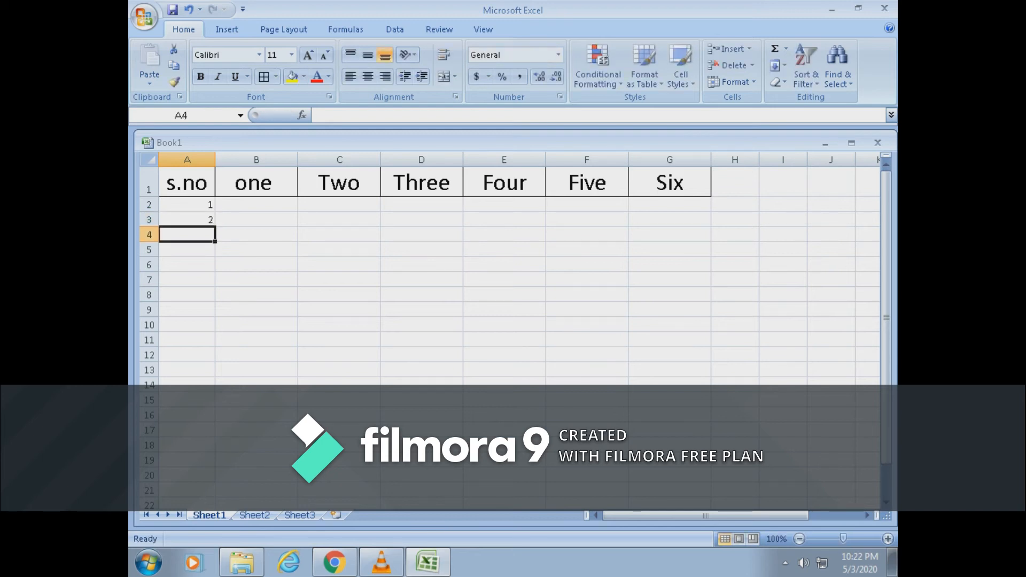
Enter 10, 15, 20, 25, 30 and 35 in cells B2 to G2 of the first data row.
key("Up")
key("Up")
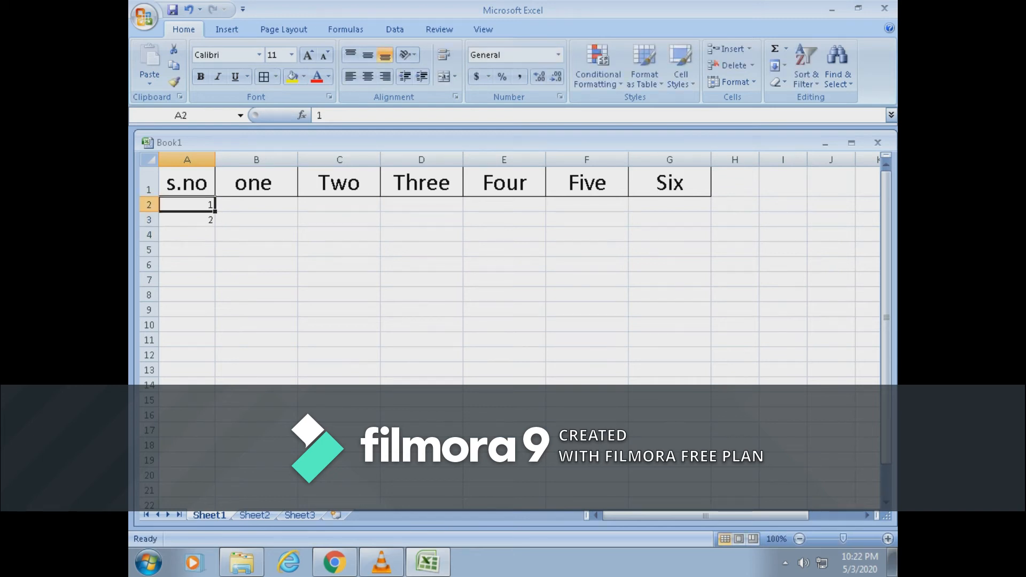
key("Right")
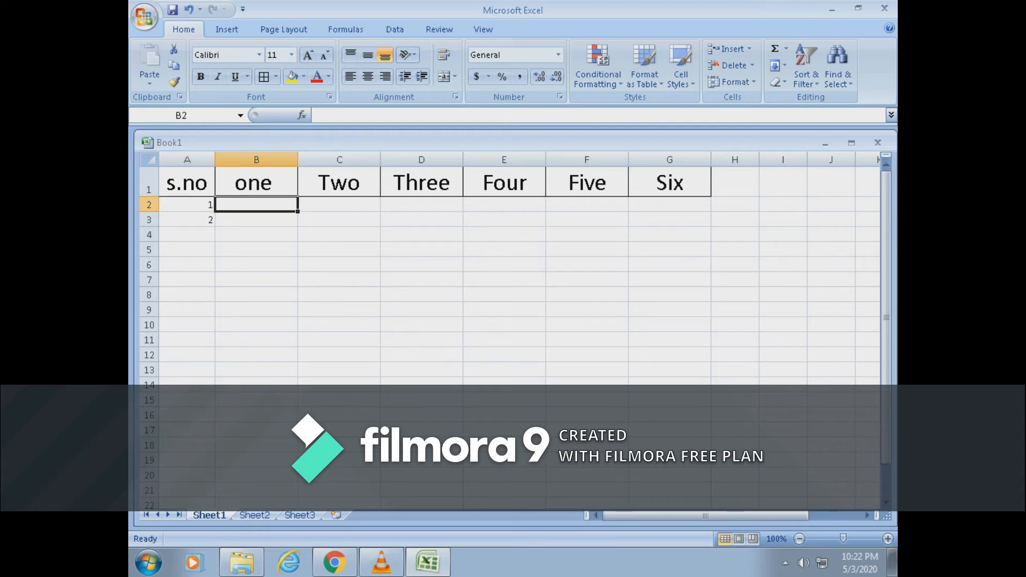
type("10")
key("Tab")
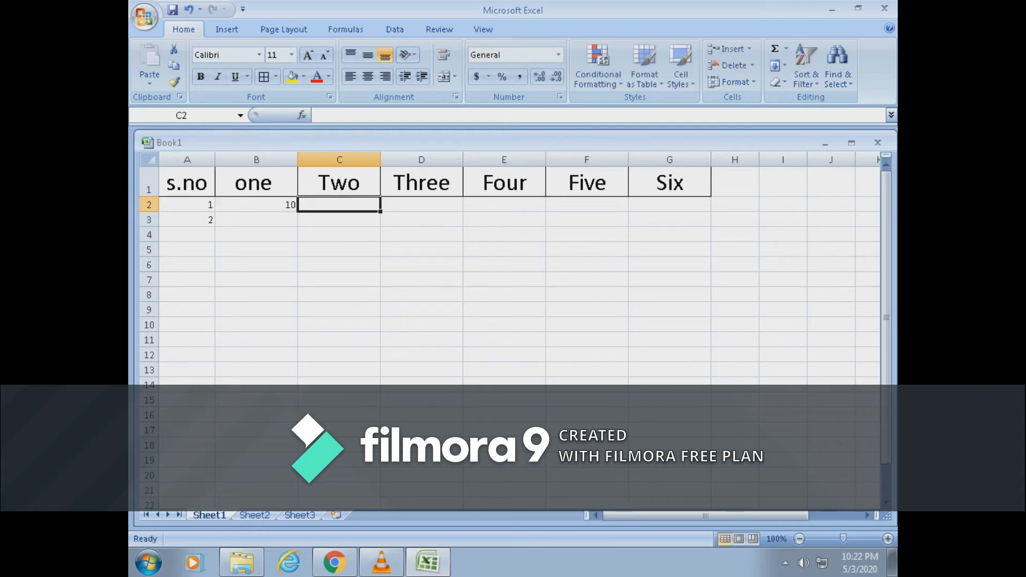
type("15")
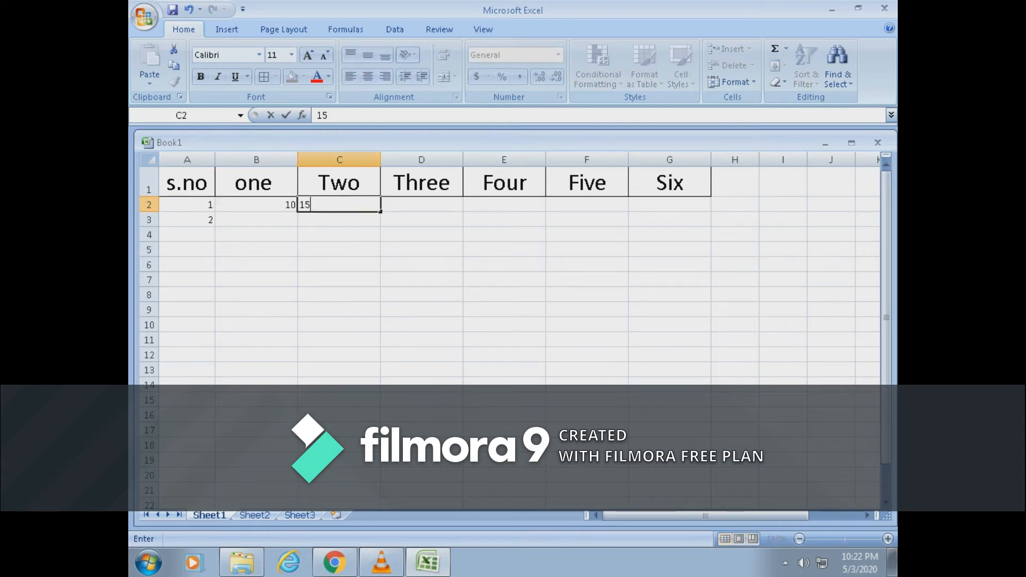
key("Tab")
type("20")
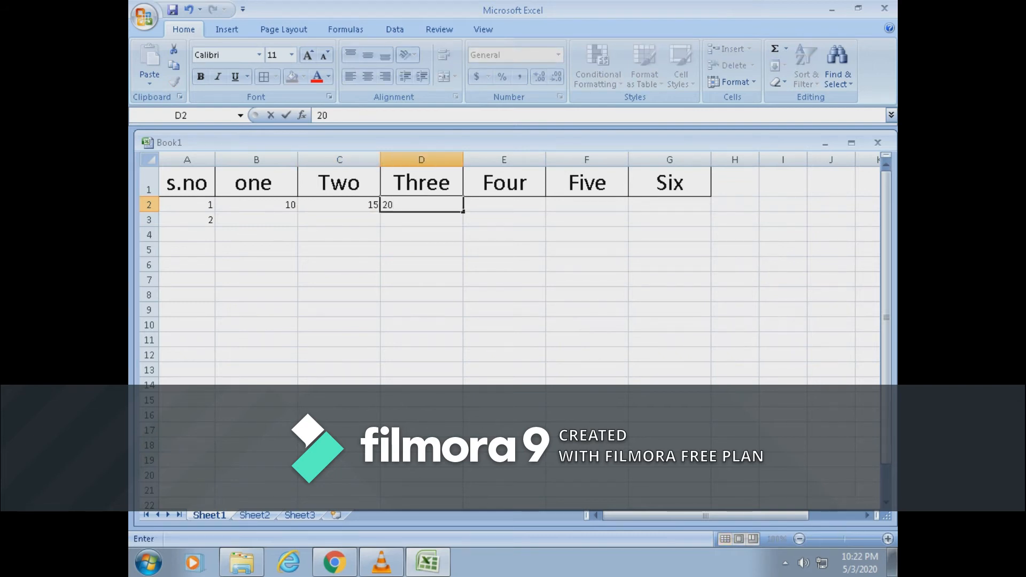
key("Tab")
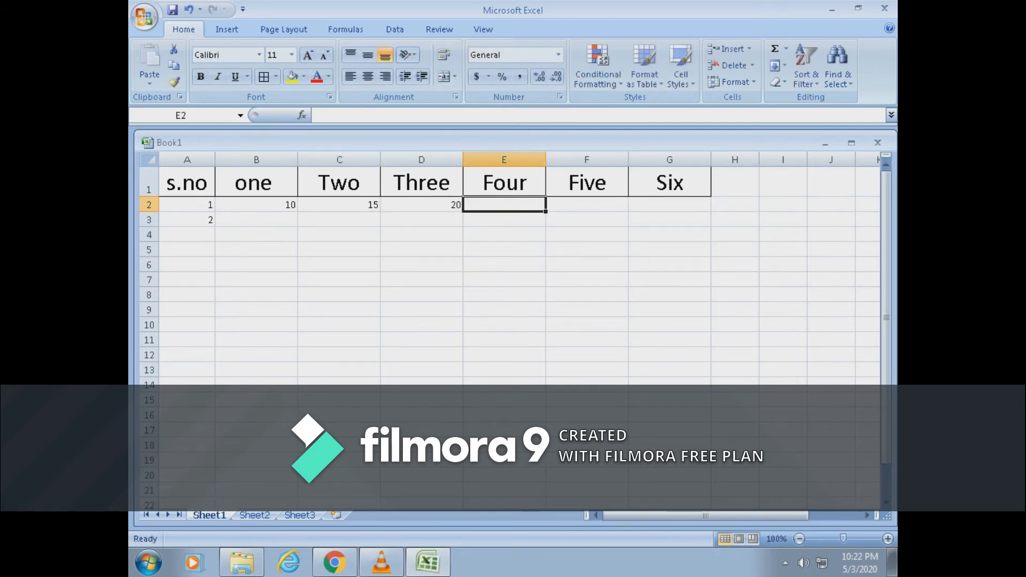
type("25")
key("Tab")
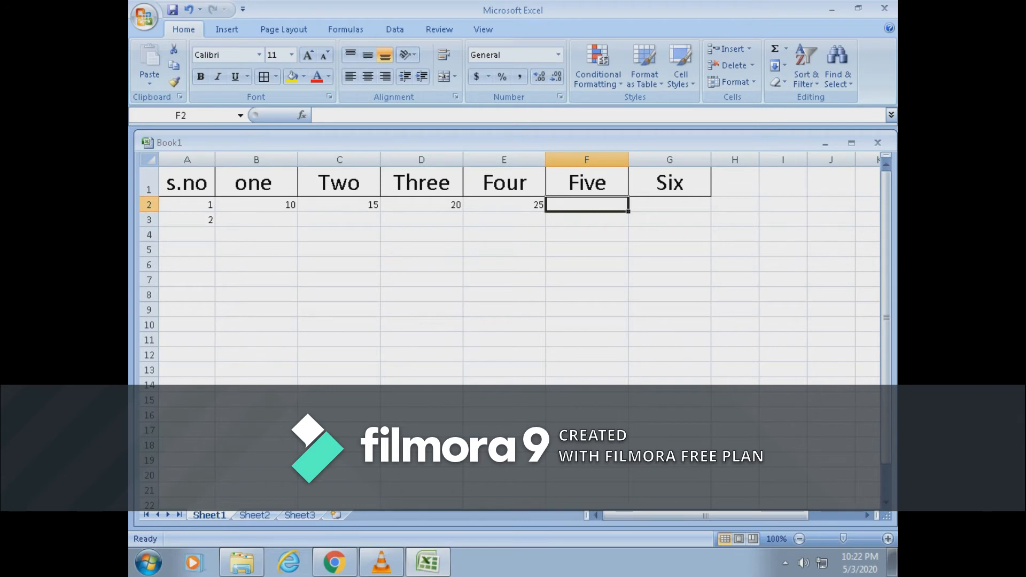
type("30")
key("Tab")
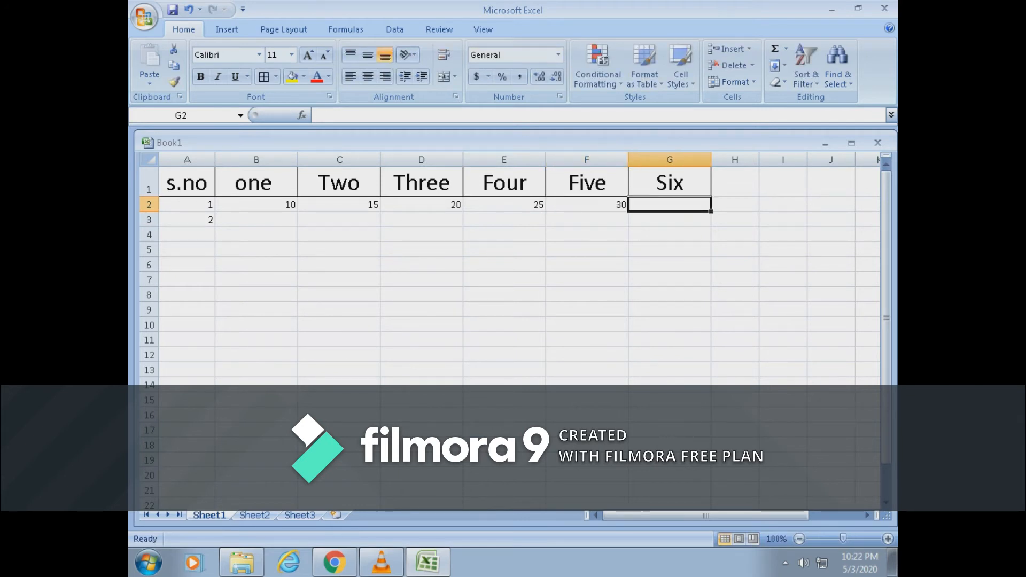
type("35")
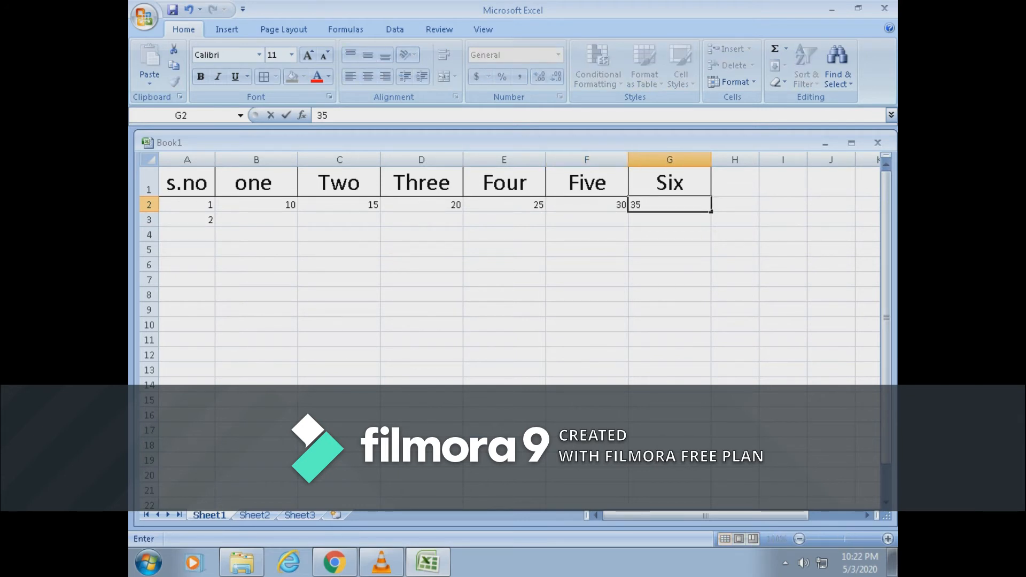
key("Down")
Enter 15, 20, 25, 30, 35 and 40 in cells B3 to G3 of the second data row.
key("Left")
key("Left")
key("Left")
key("Left")
key("Left")
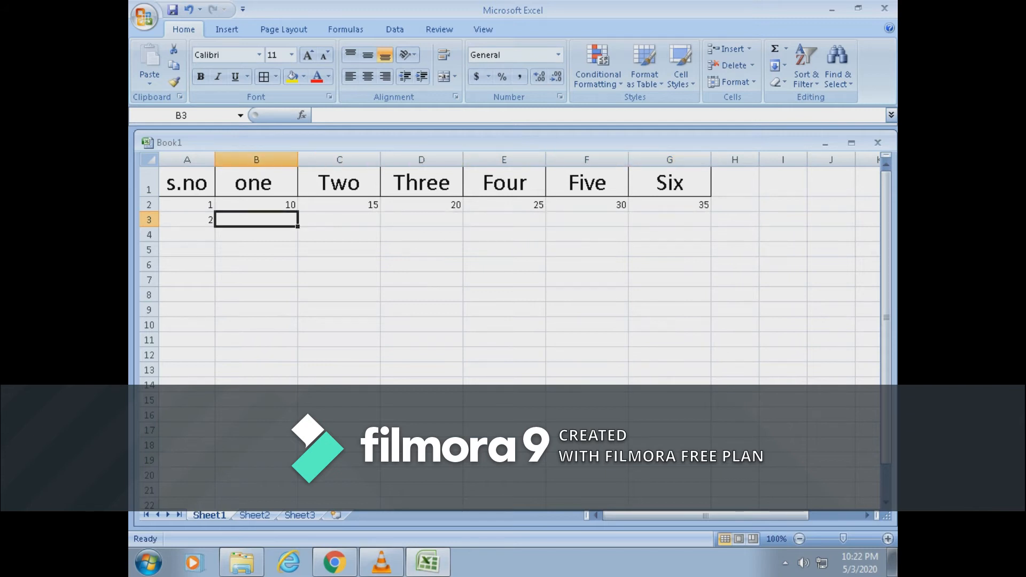
type("15")
key("Right")
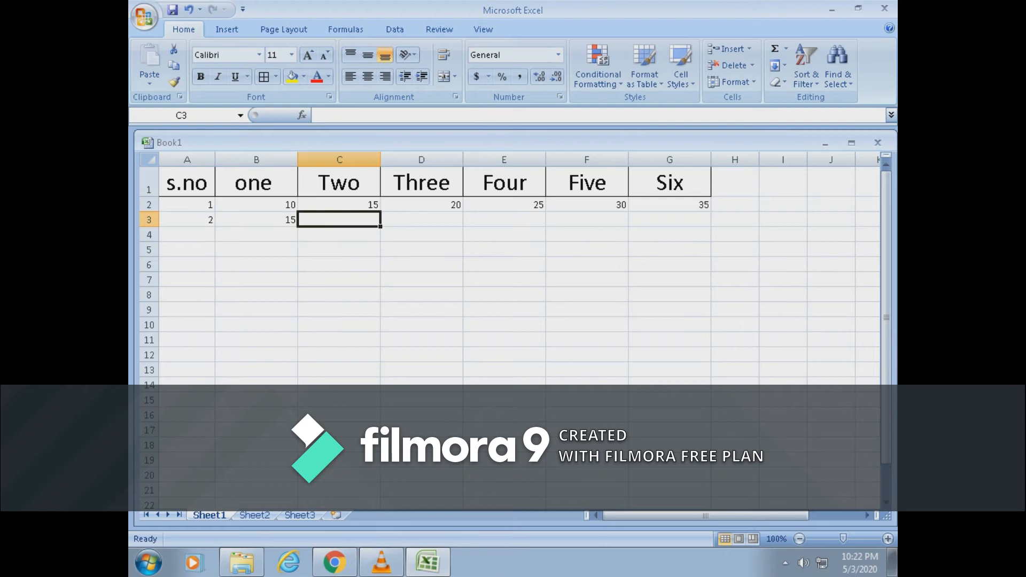
type("20")
key("Right")
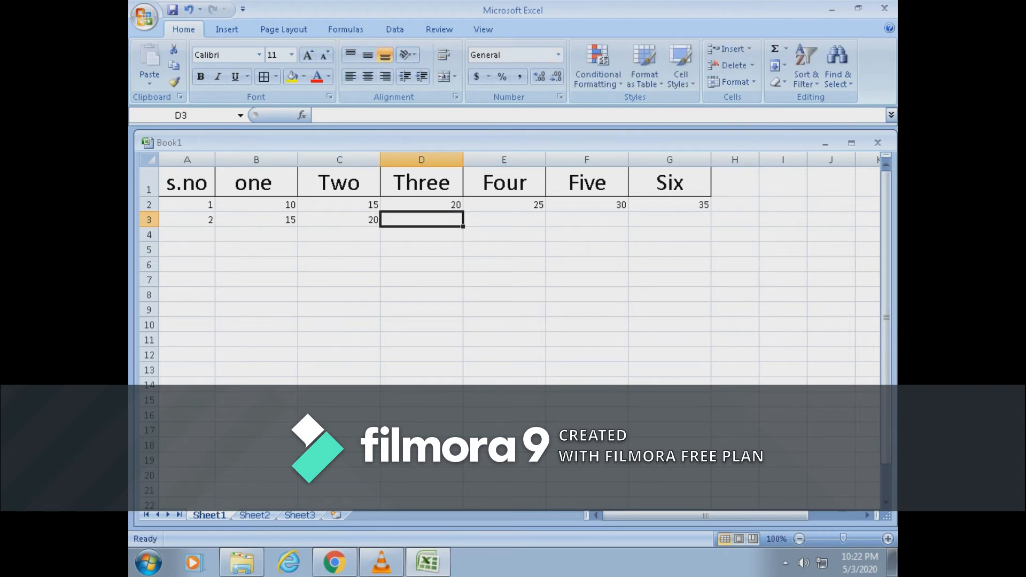
type("25")
key("Right")
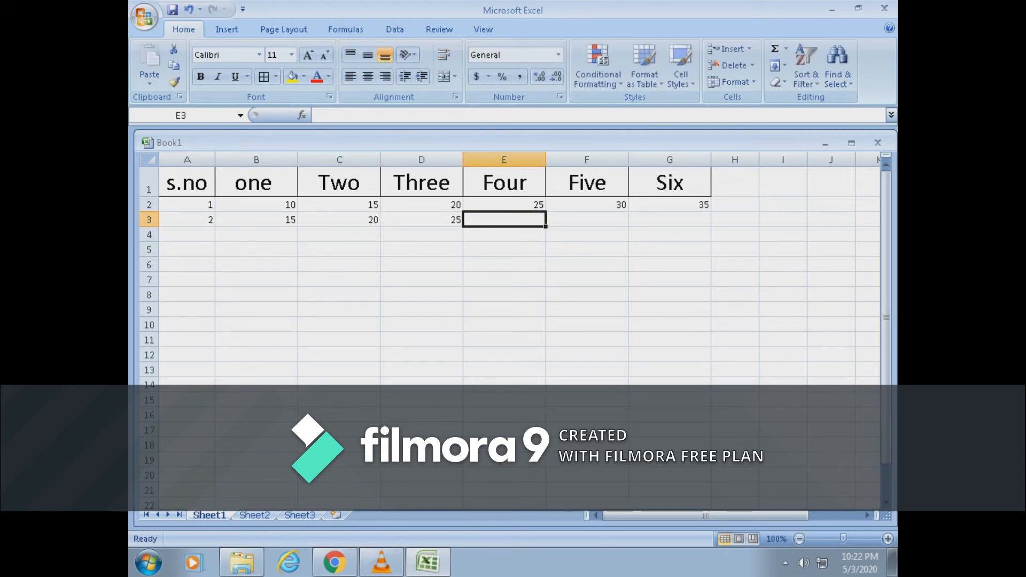
type("30")
key("Right")
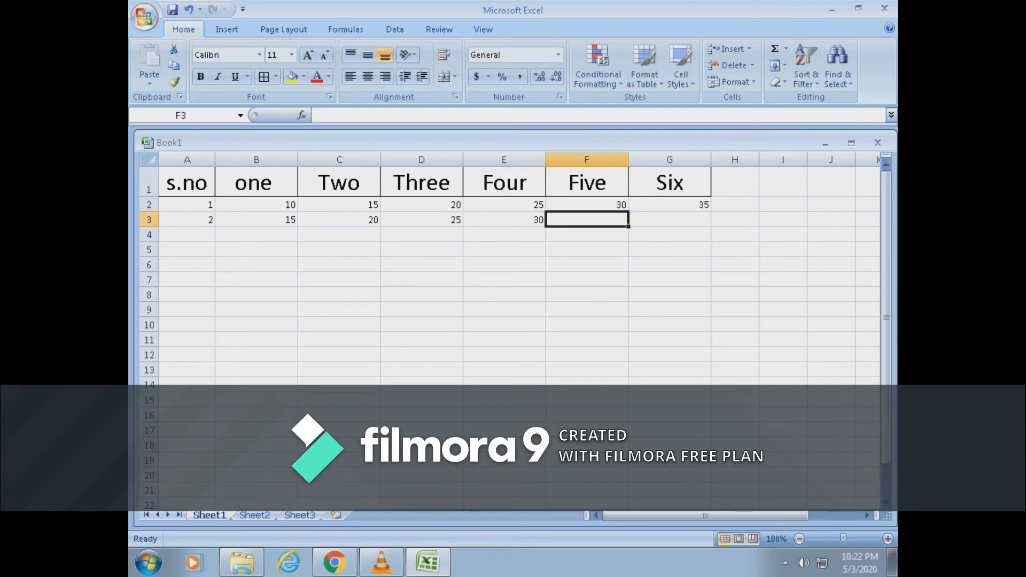
type("35")
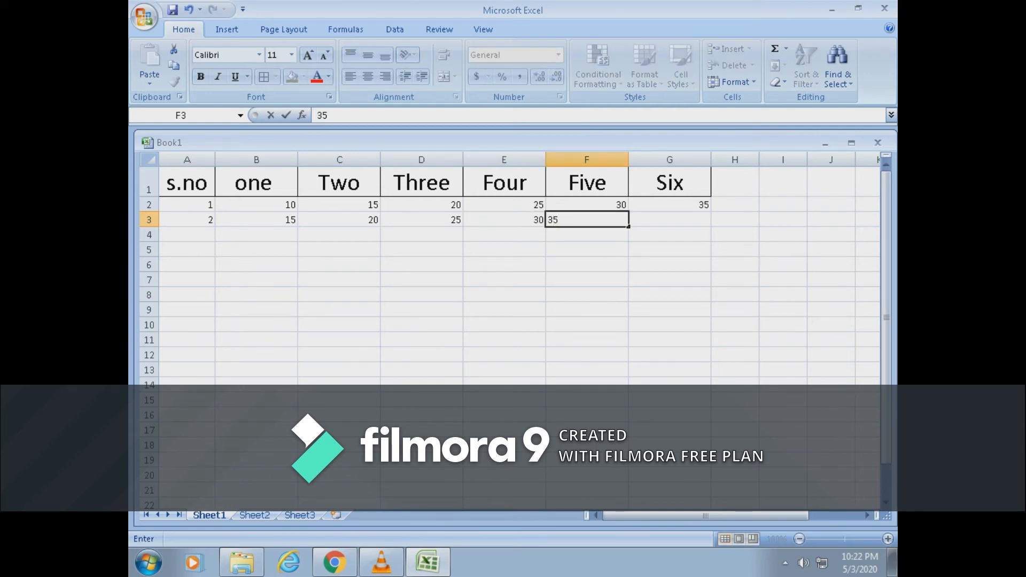
key("Right")
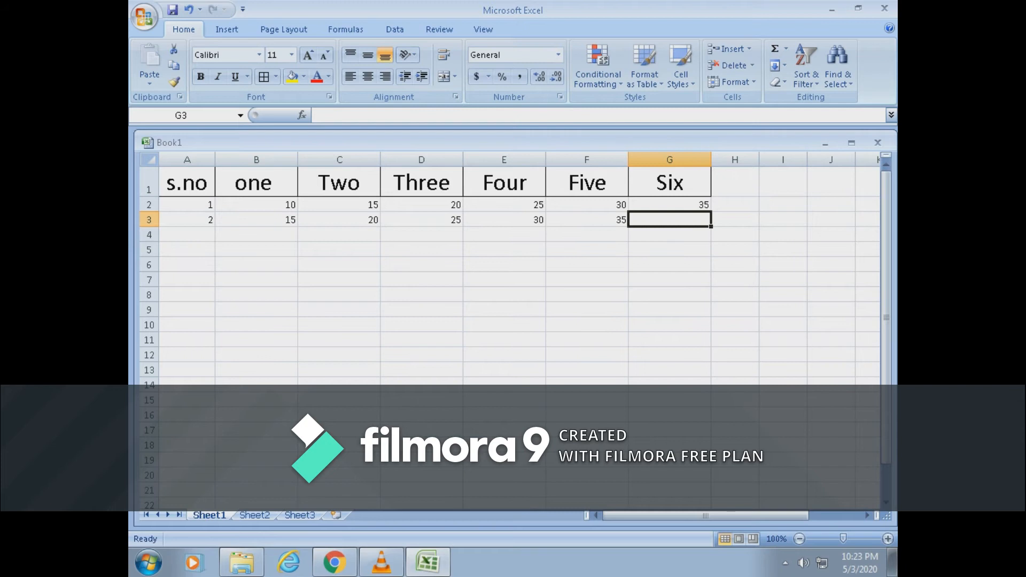
type("40")
key("Return")
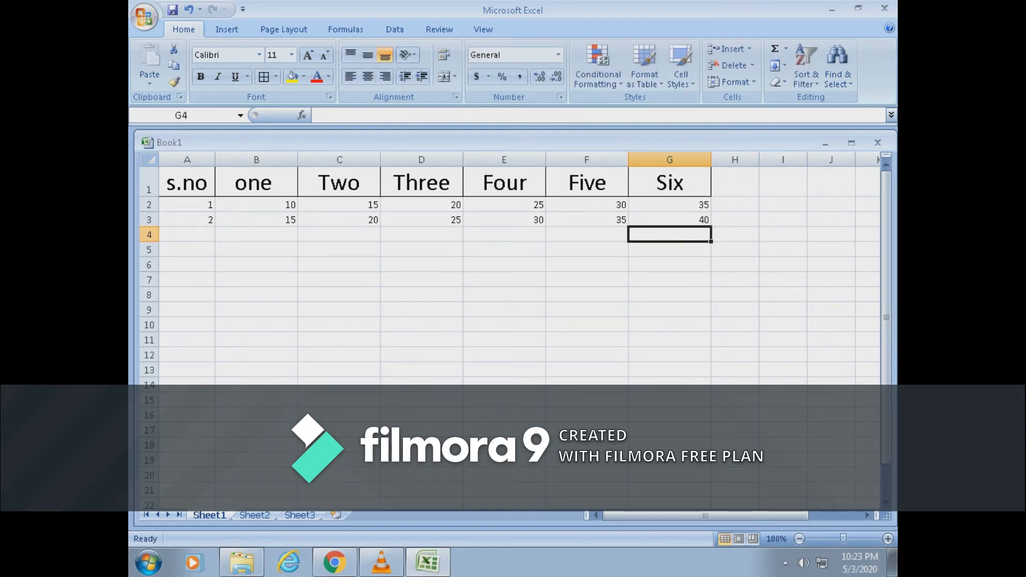
Centre the contents of the whole sheet horizontally.
left_click(339, 339)
left_click(187, 160)
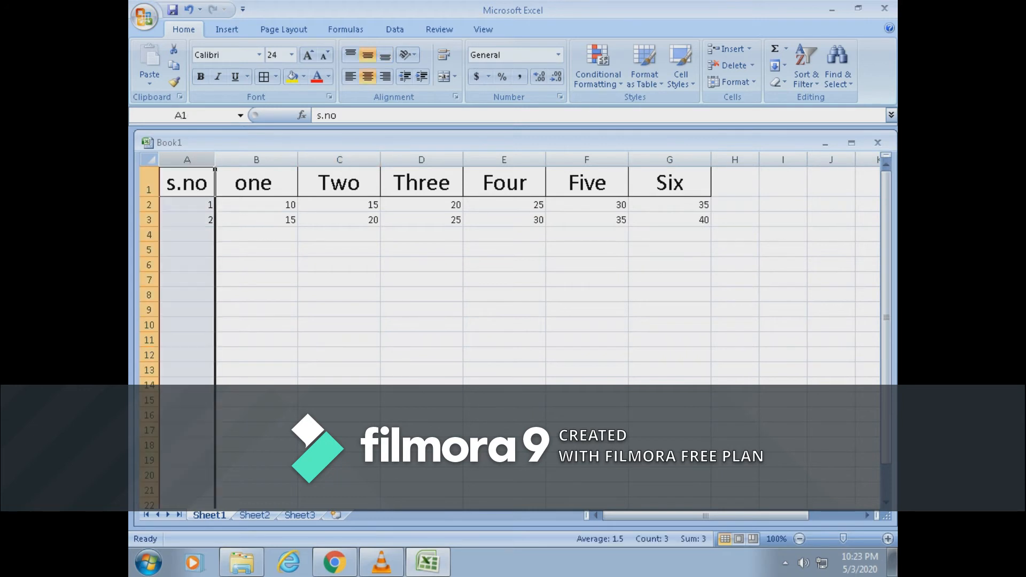
left_click(421, 325)
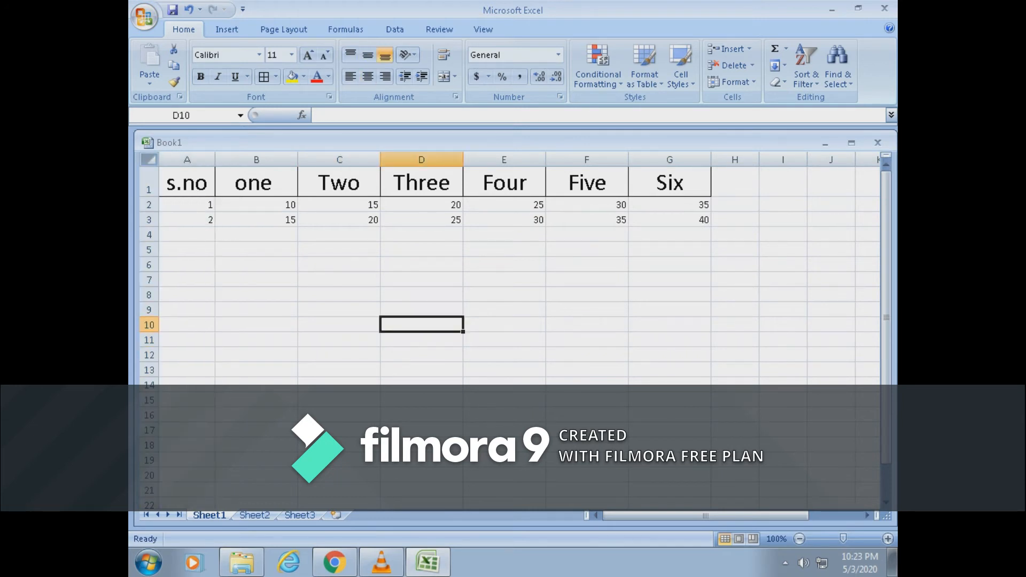
left_click(149, 159)
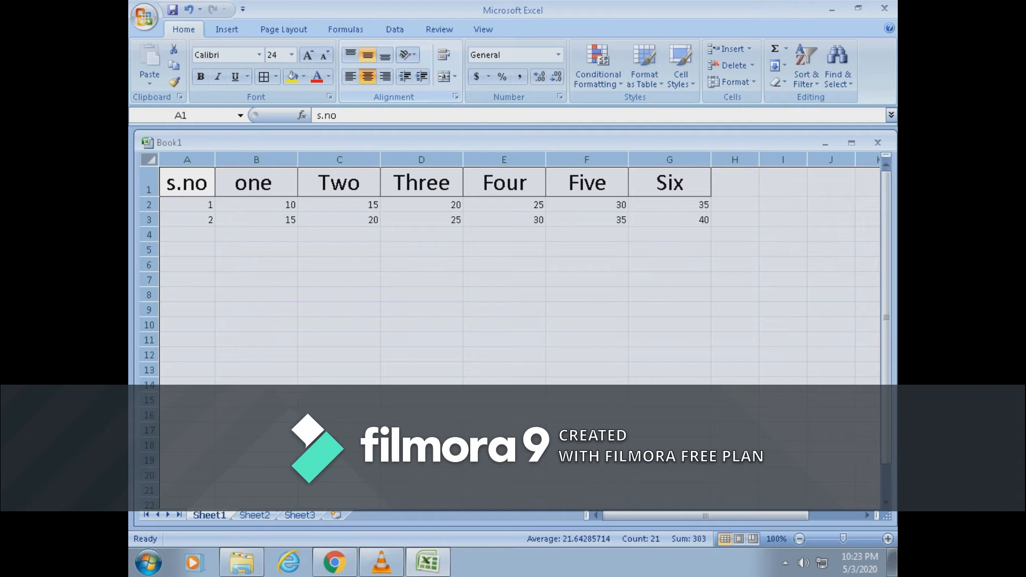
left_click(367, 76)
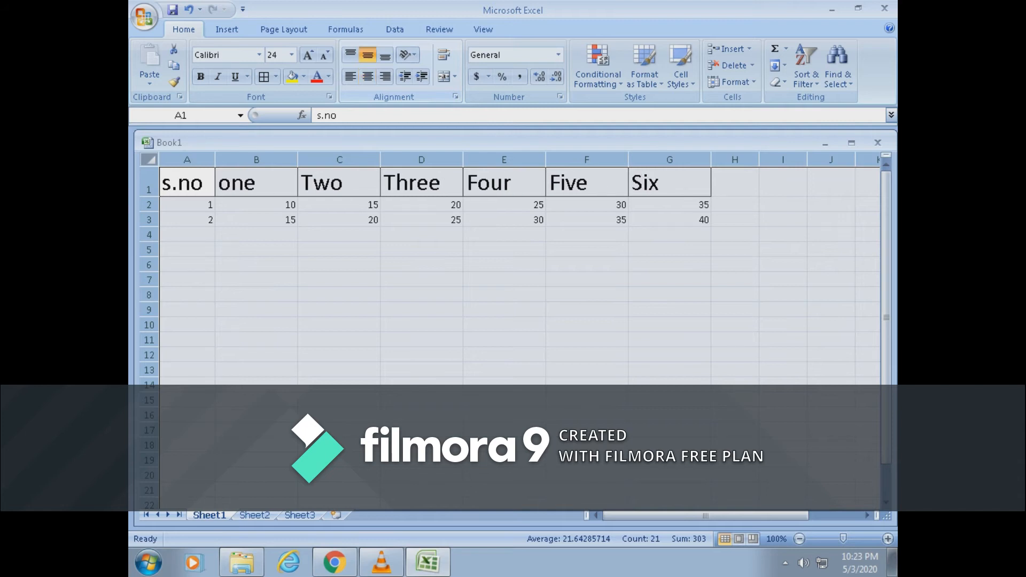
left_click(368, 77)
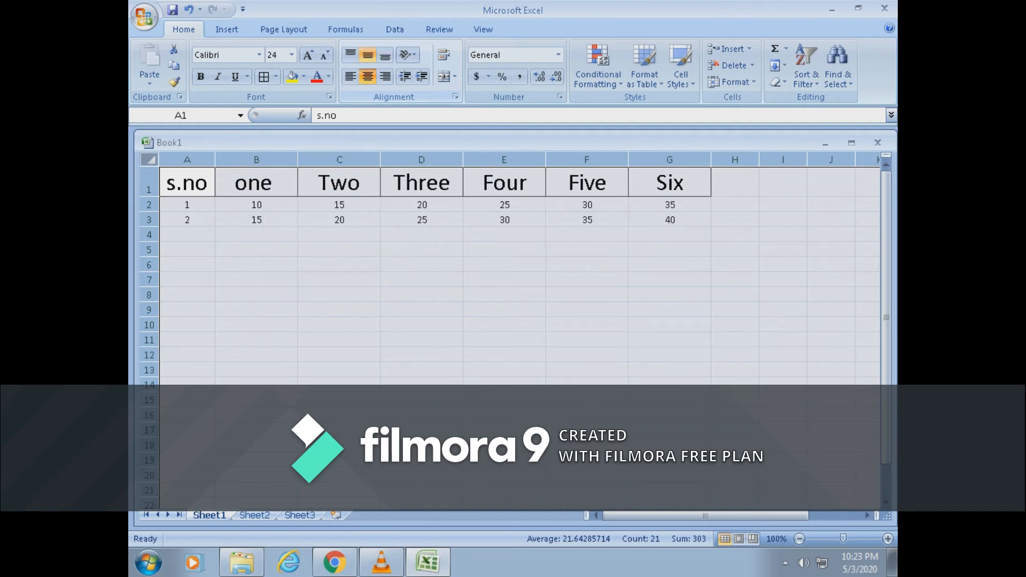
left_click(257, 324)
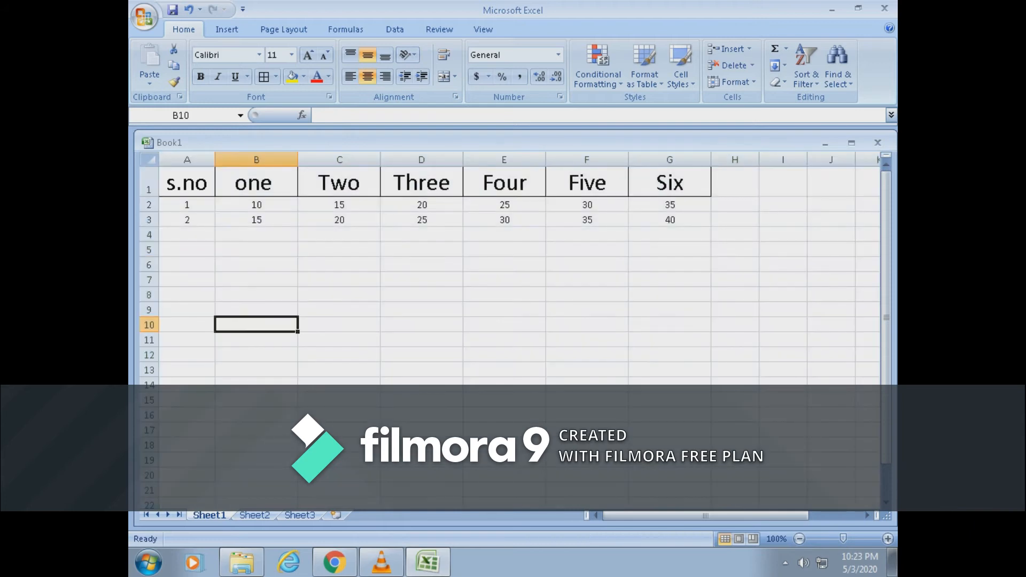
Extend the number series in the s.no, one and Two columns down to row 16 with AutoFill.
left_click_drag(187, 205, 214, 417)
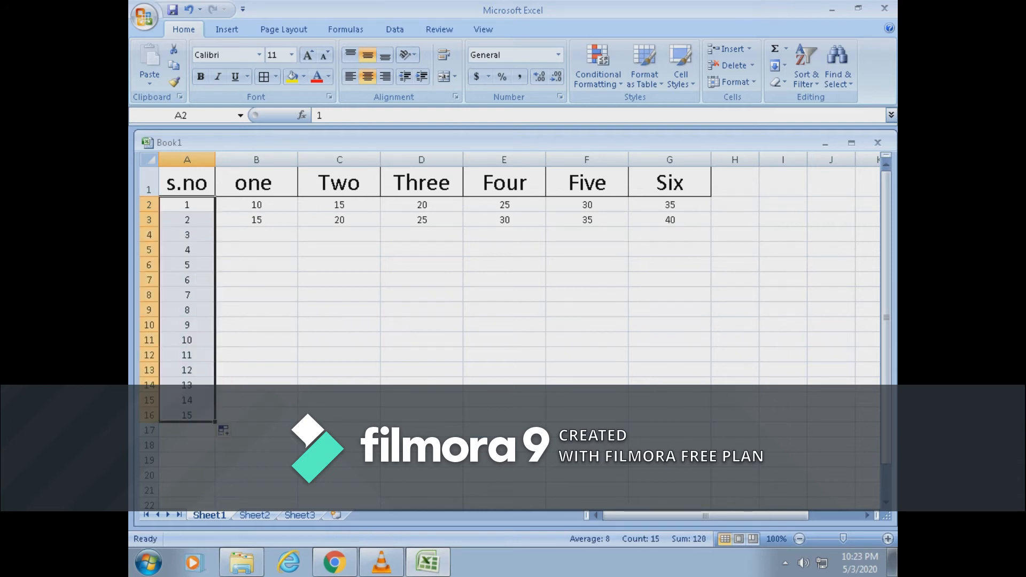
left_click(256, 355)
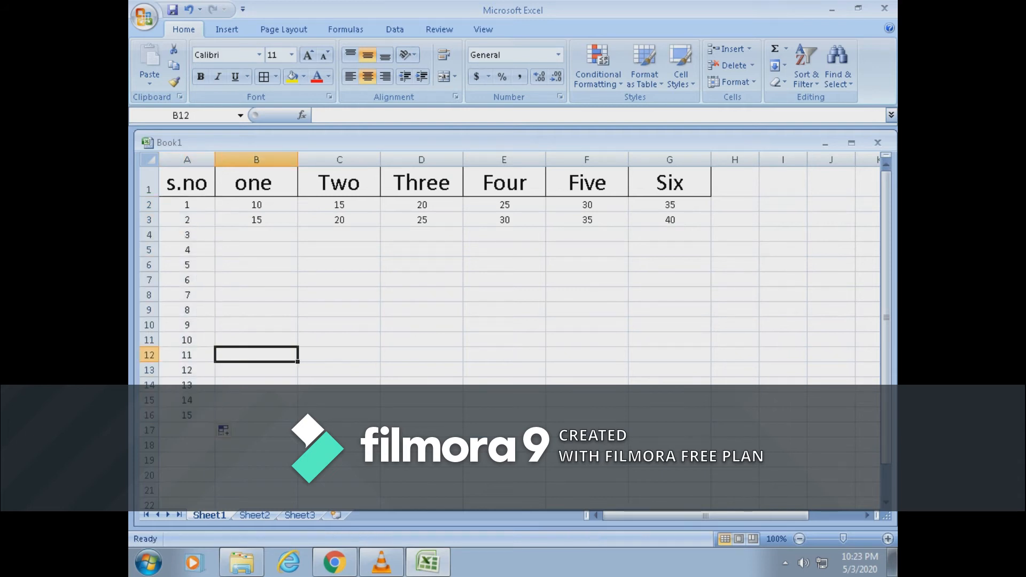
left_click_drag(257, 205, 298, 417)
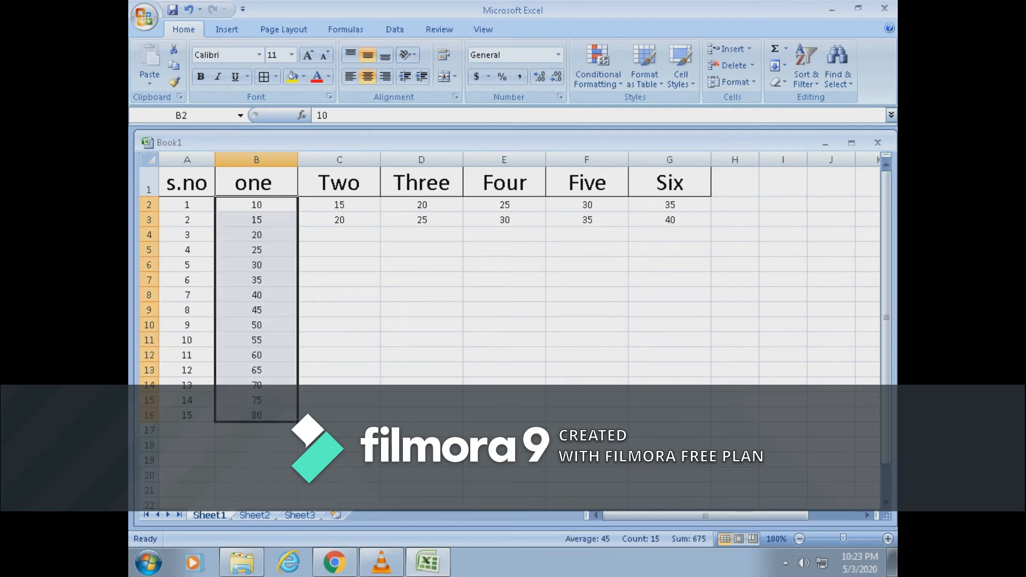
left_click(339, 385)
left_click_drag(339, 205, 379, 421)
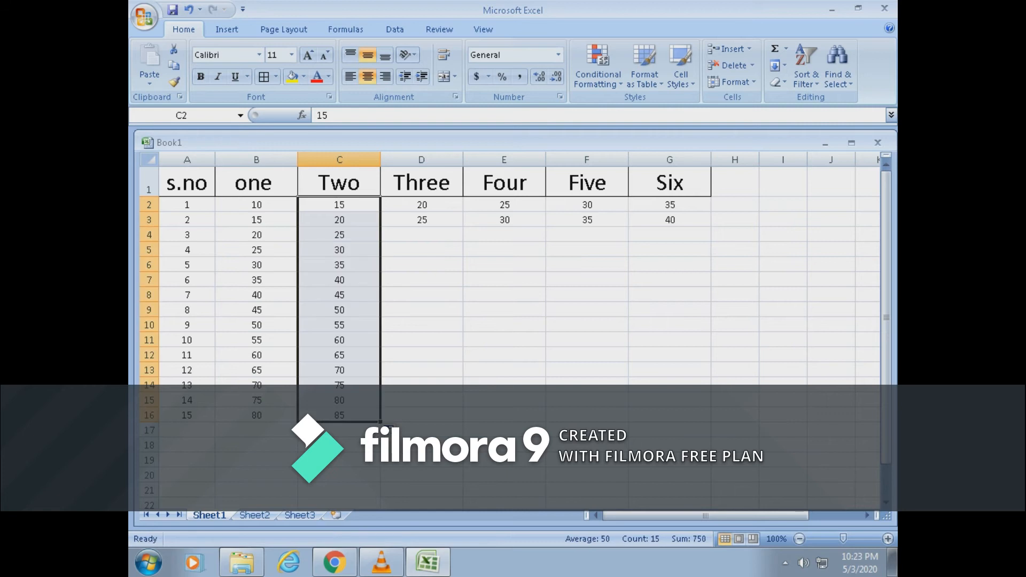
Extend the number series in the Three, Four, Five and Six columns down to row 16 with AutoFill.
left_click(422, 340)
left_click_drag(422, 205, 462, 422)
left_click(504, 280)
left_click_drag(504, 205, 546, 423)
left_click(587, 400)
left_click_drag(586, 204, 711, 422)
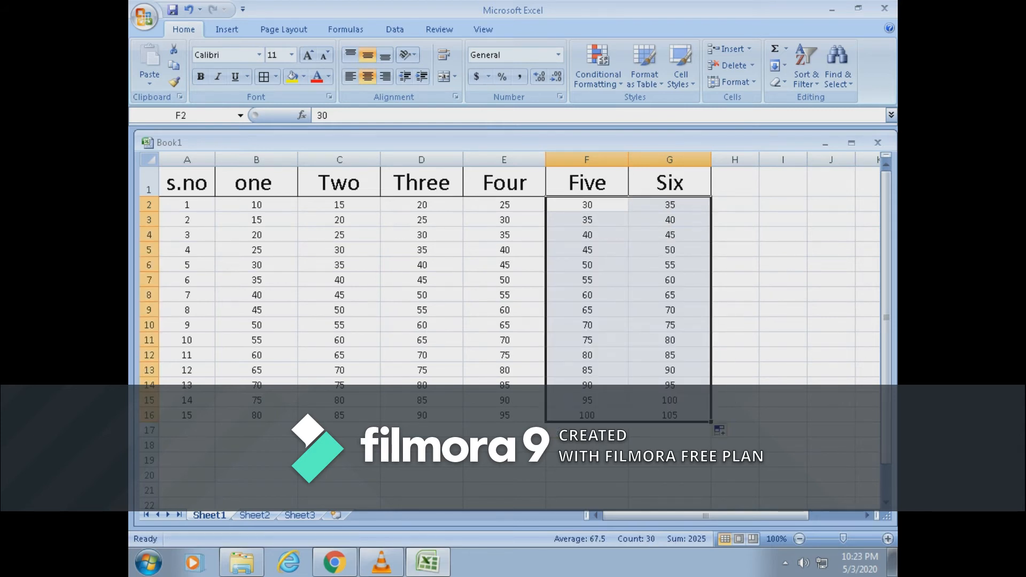
Apply All Borders to the data range A2 to G16.
left_click(339, 460)
left_click_drag(186, 205, 670, 415)
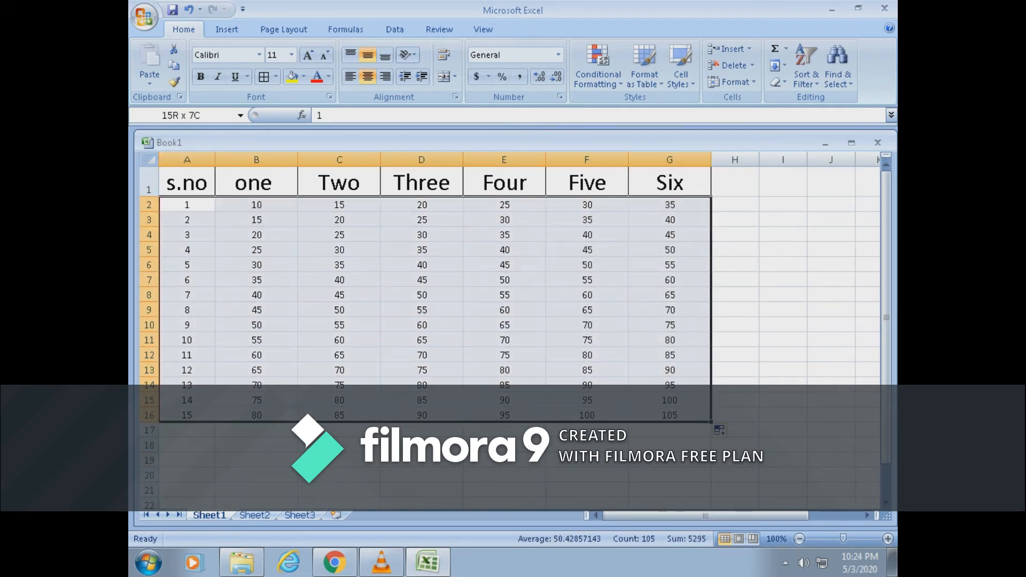
left_click(276, 77)
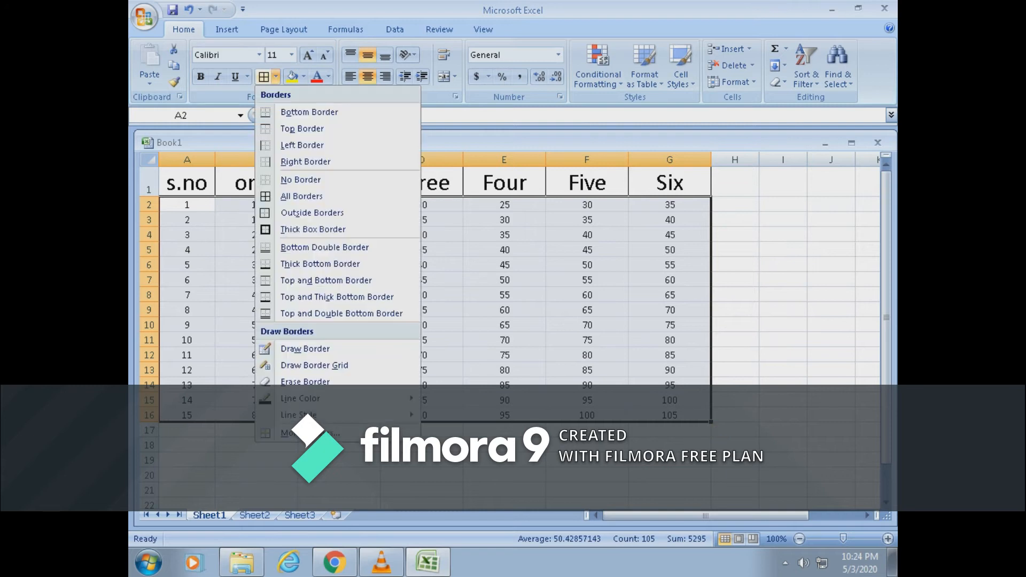
left_click(298, 197)
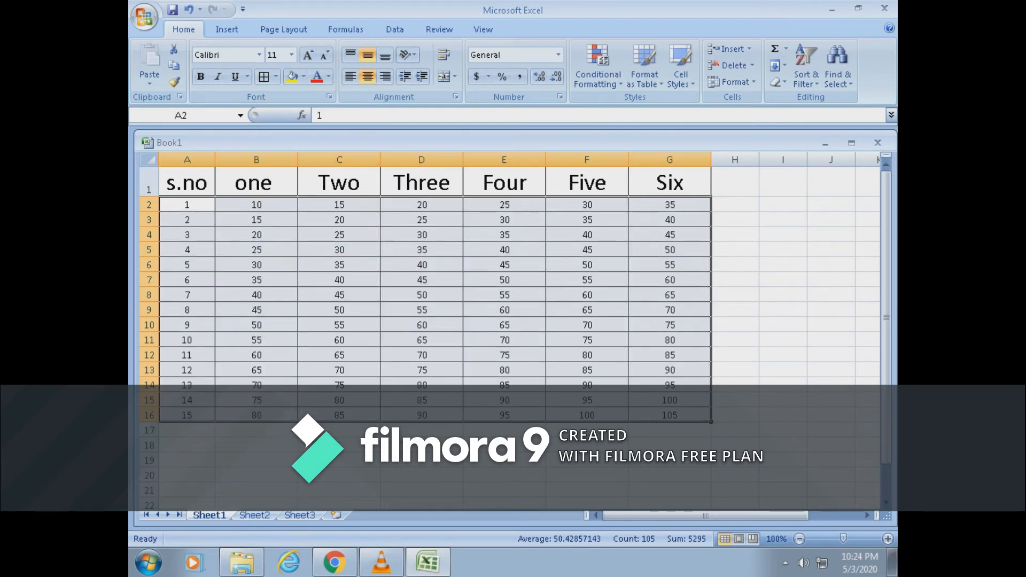
left_click(339, 445)
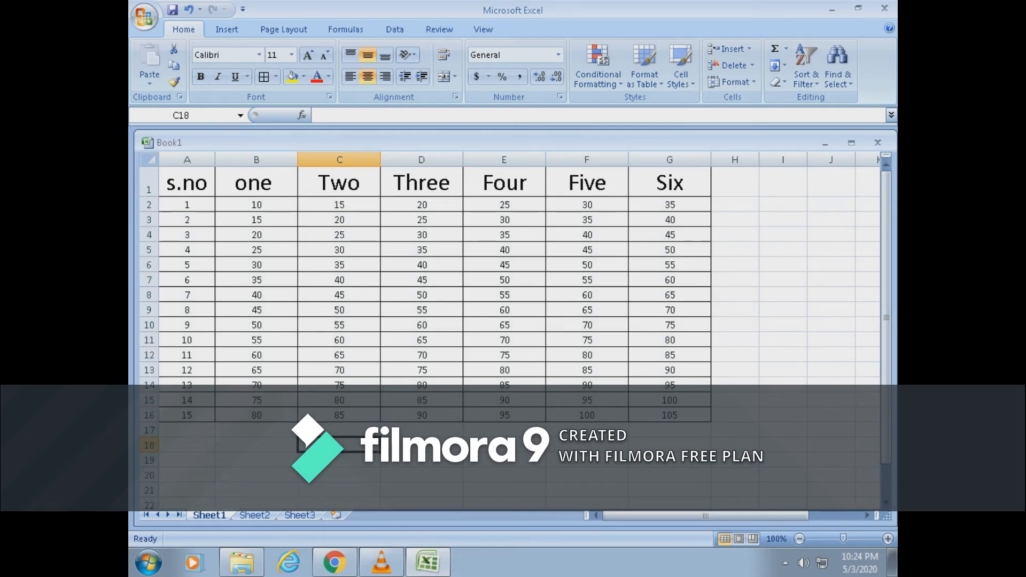
Enter 4 and 3 in cells H2 and H3 beside the table.
left_click(734, 204)
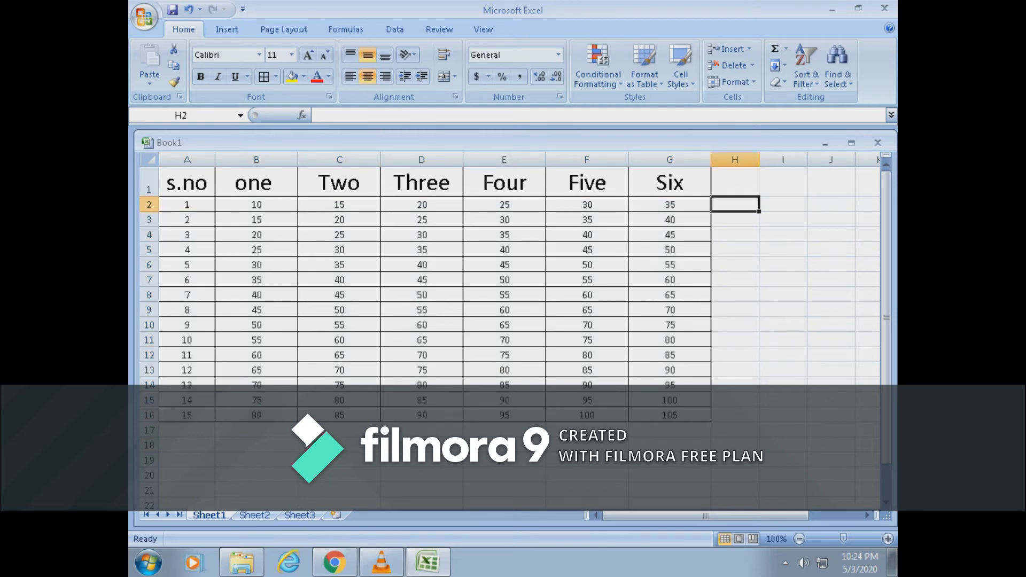
type("4")
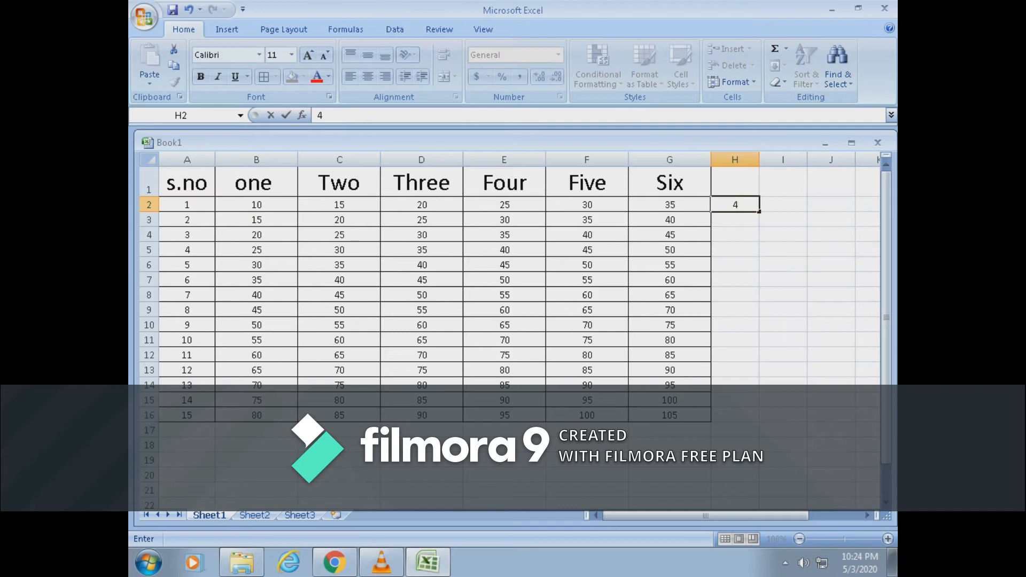
key("Return")
type("3")
key("Return")
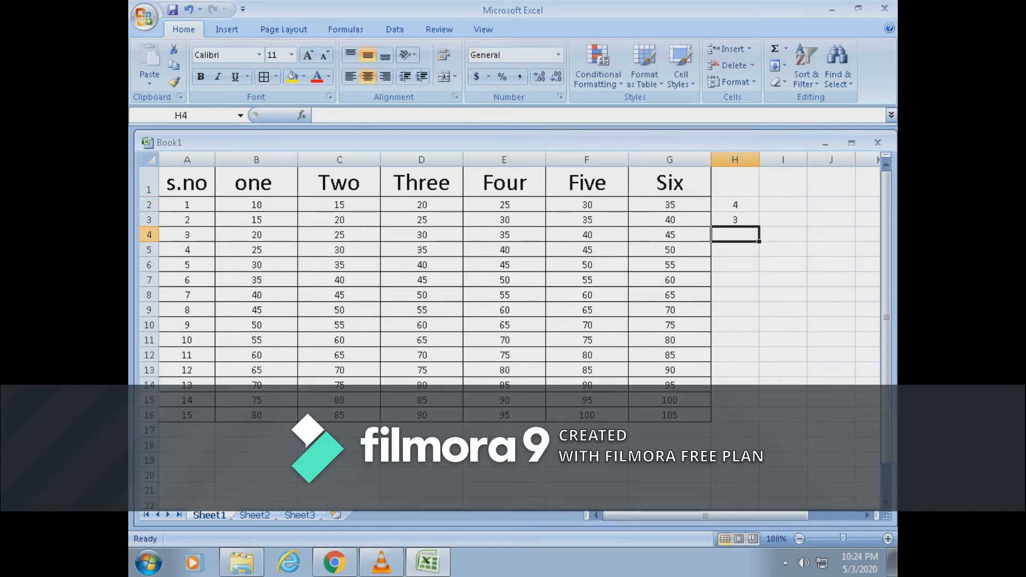
Add cells H2 and H3 in cell H4 with the formula =H2+H3.
type("=")
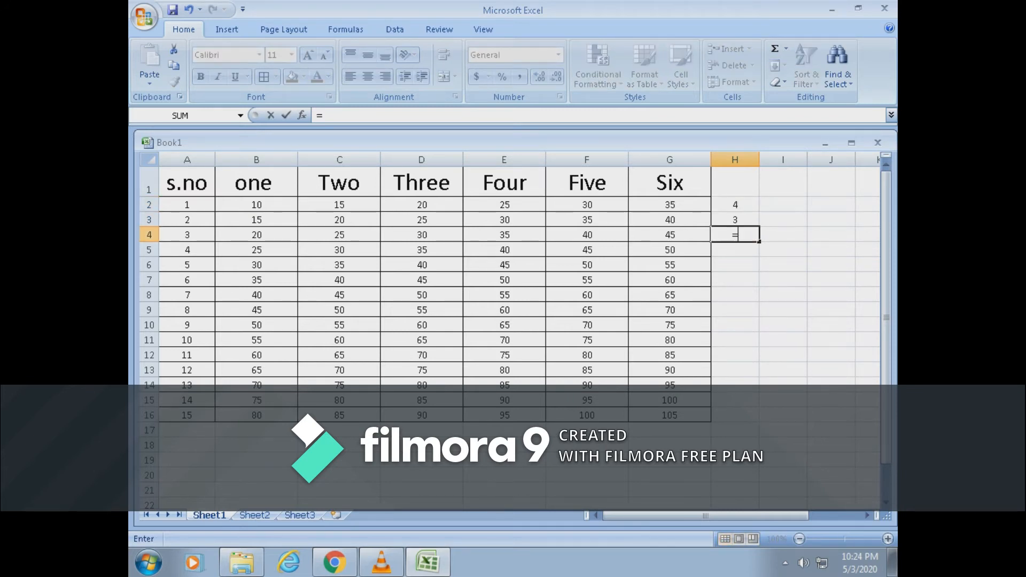
key("Up")
key("Up")
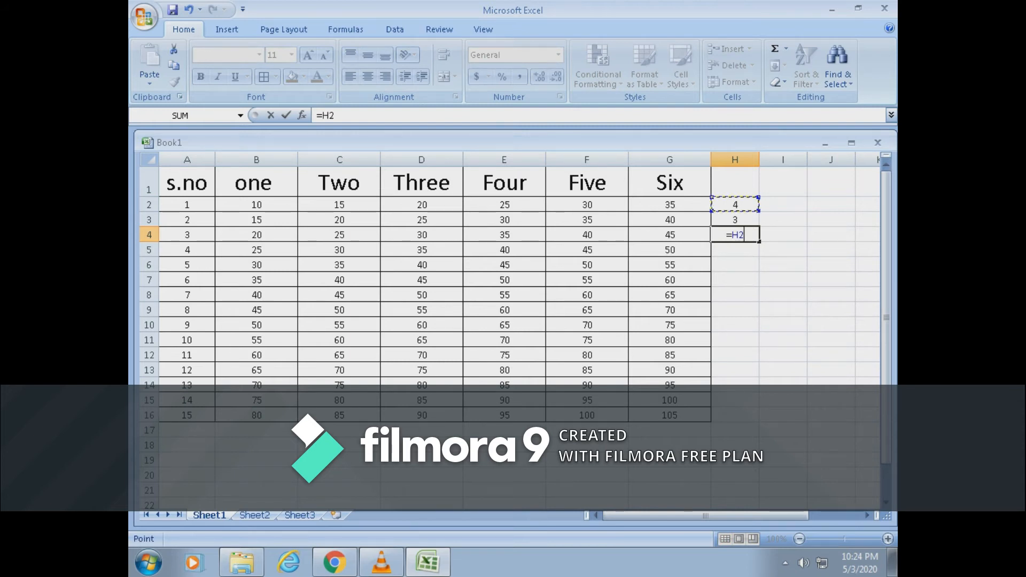
type("+")
key("Up")
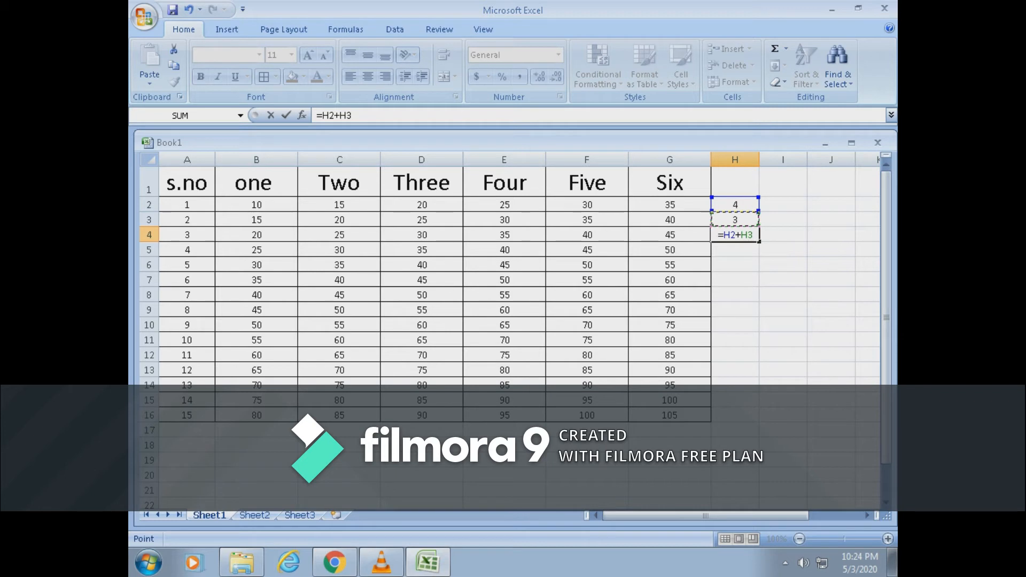
key("Return")
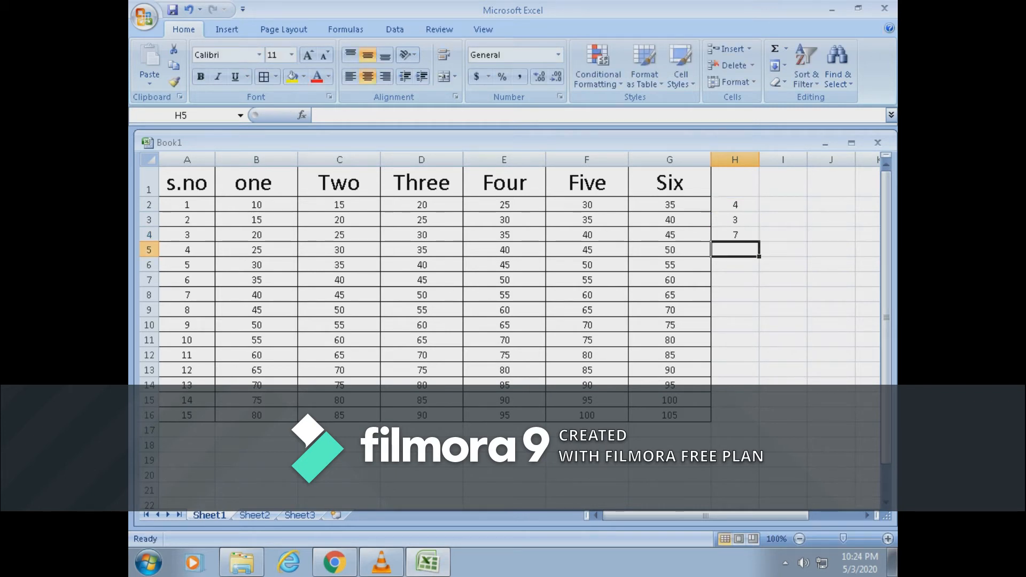
Enter 4 and 3 in cells I2 and I3.
left_click(783, 204)
left_click_drag(748, 516, 774, 515)
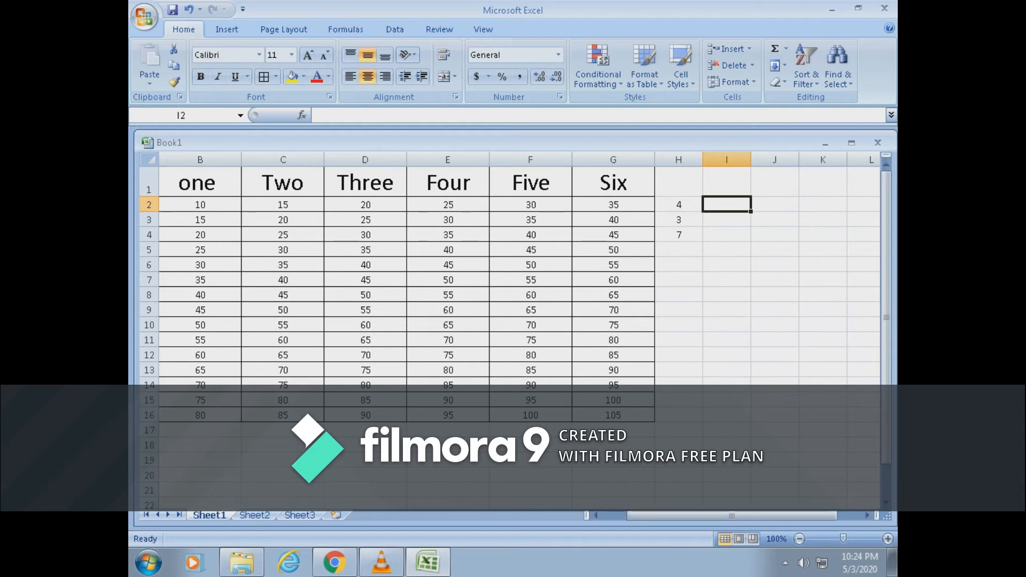
type("4")
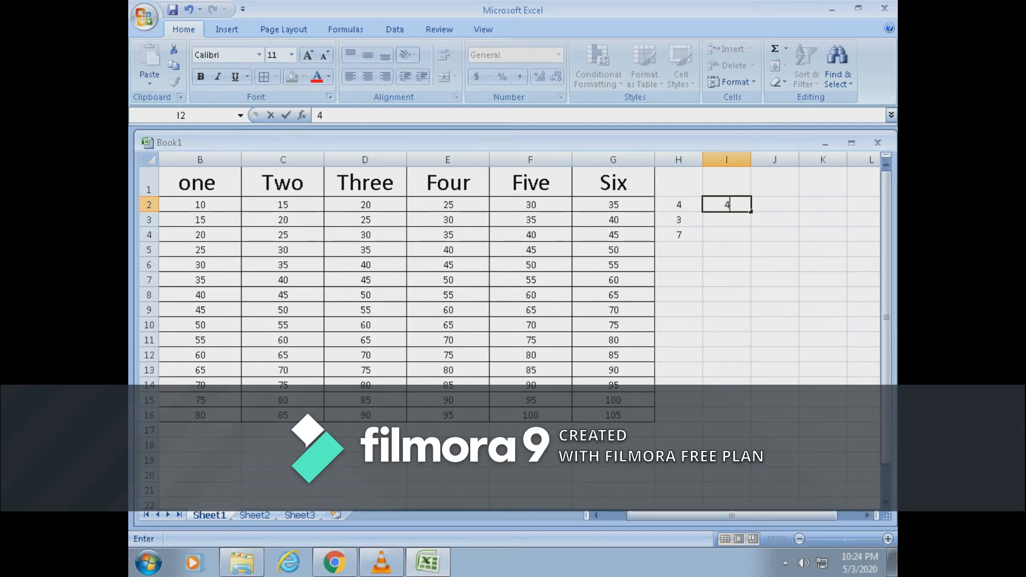
key("Return")
type("3")
key("Return")
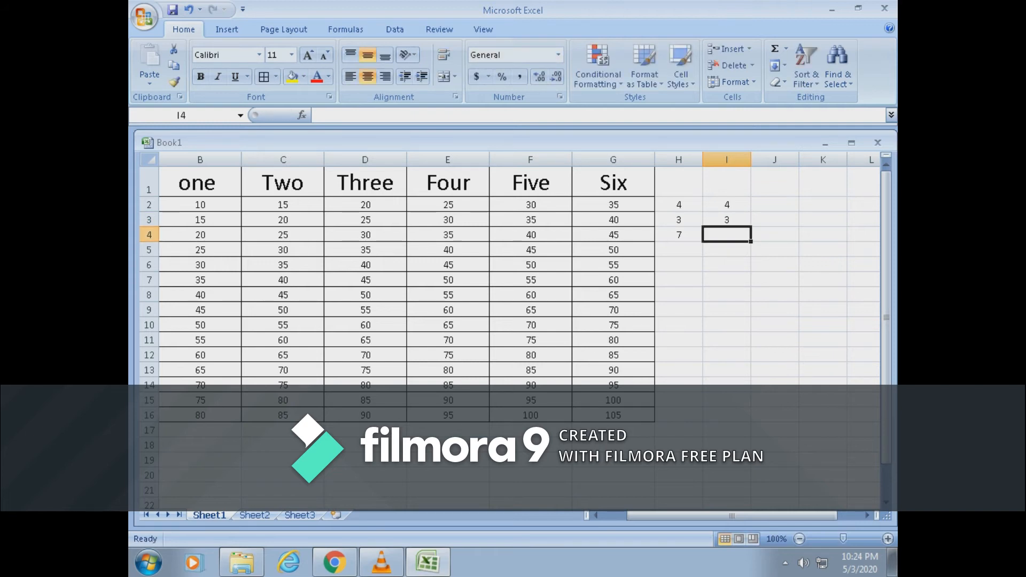
Multiply cells I2 and I3 in cell I4 with the formula =I2*I3.
type("=")
left_click(727, 204)
type("*")
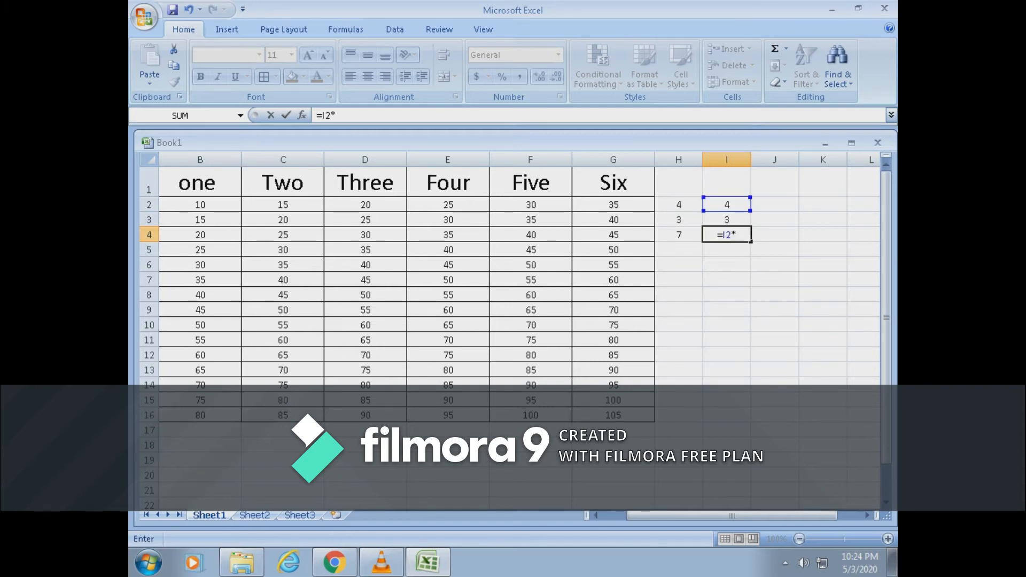
left_click(727, 219)
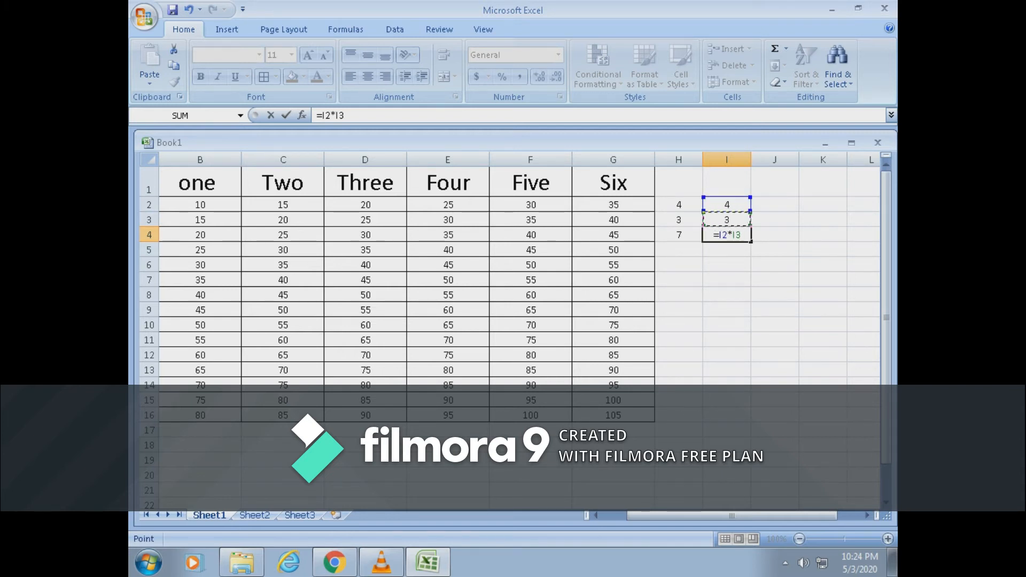
key("Return")
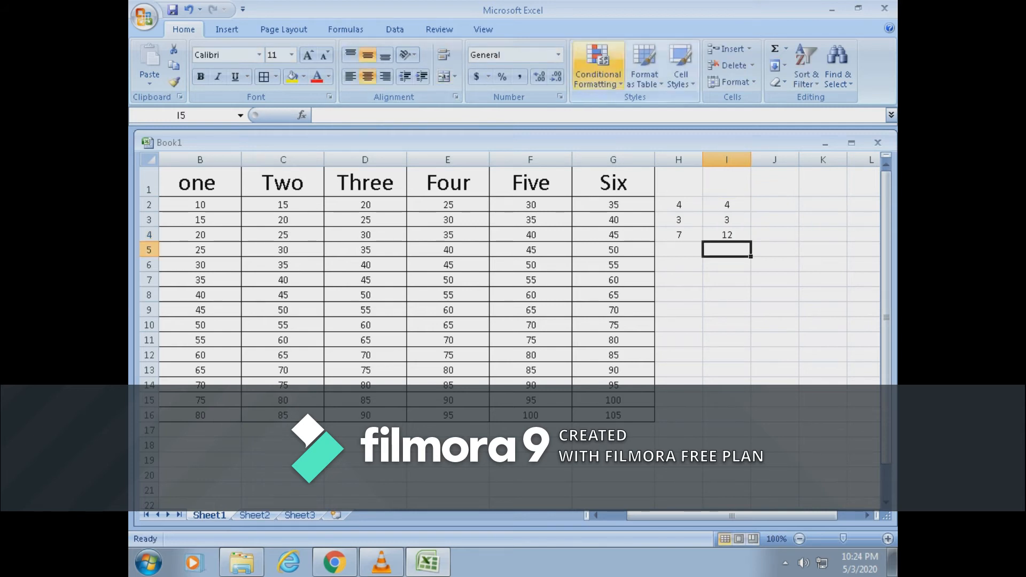
Enter 4 and 3 in cells J2 and J3.
left_click(775, 205)
type("4")
key("Return")
type("3")
key("Return")
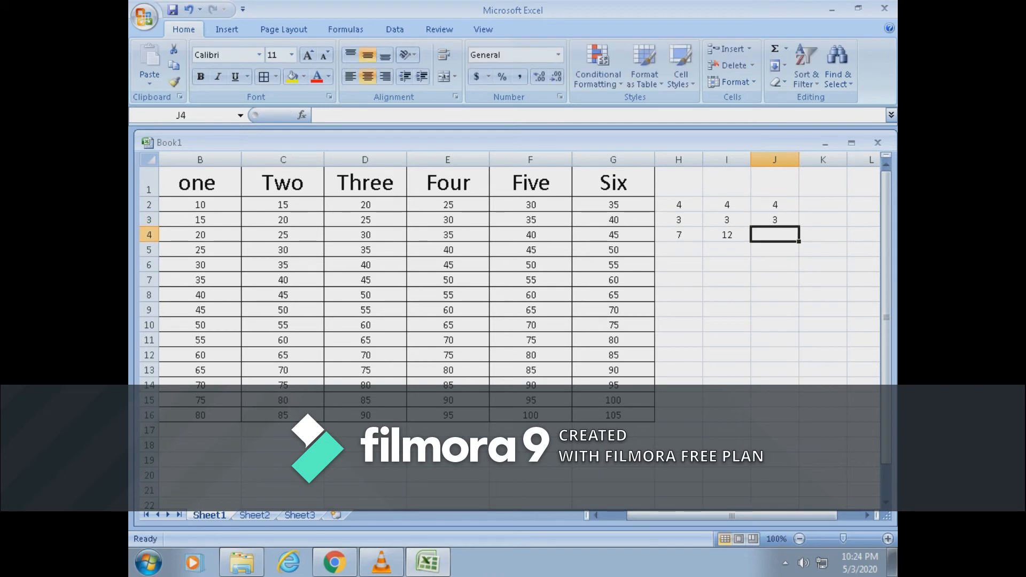
Subtract 3 from cell J2 in cell J4 with the formula =J2-3.
type("=")
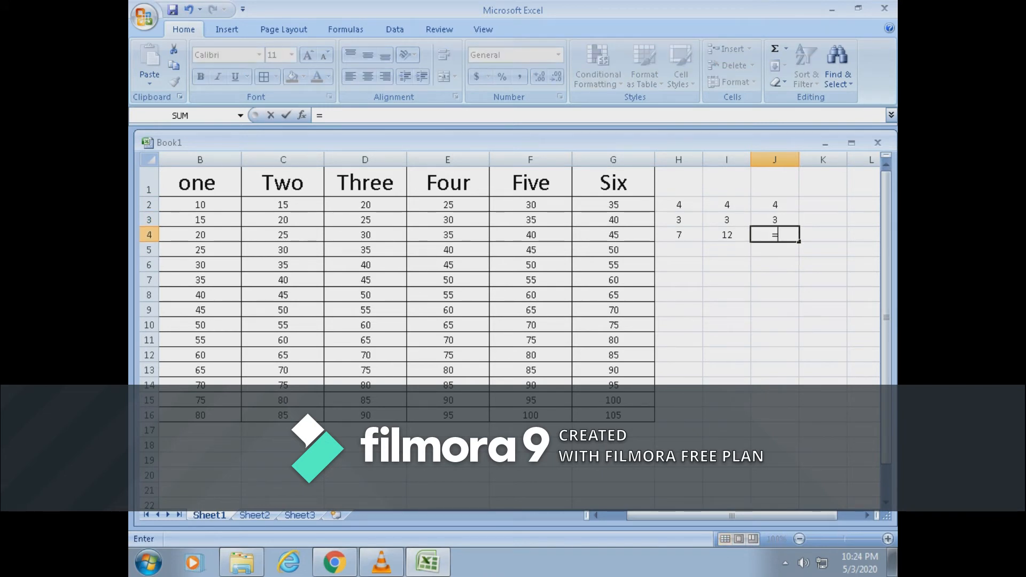
left_click(775, 204)
type("--")
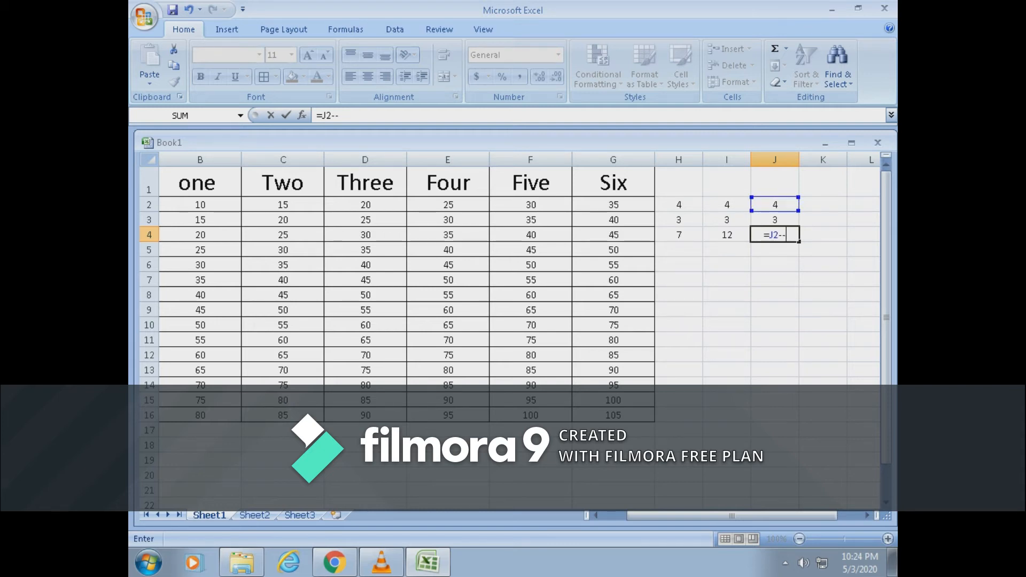
key("BackSpace")
type("3")
key("Return")
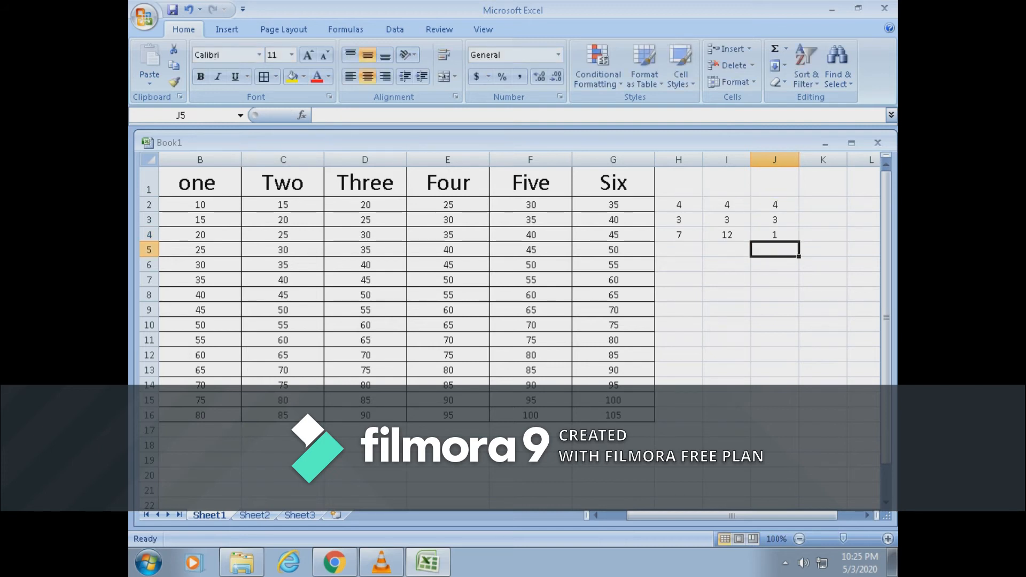
Enter 4 and 3 in cells K2 and K3.
left_click(823, 205)
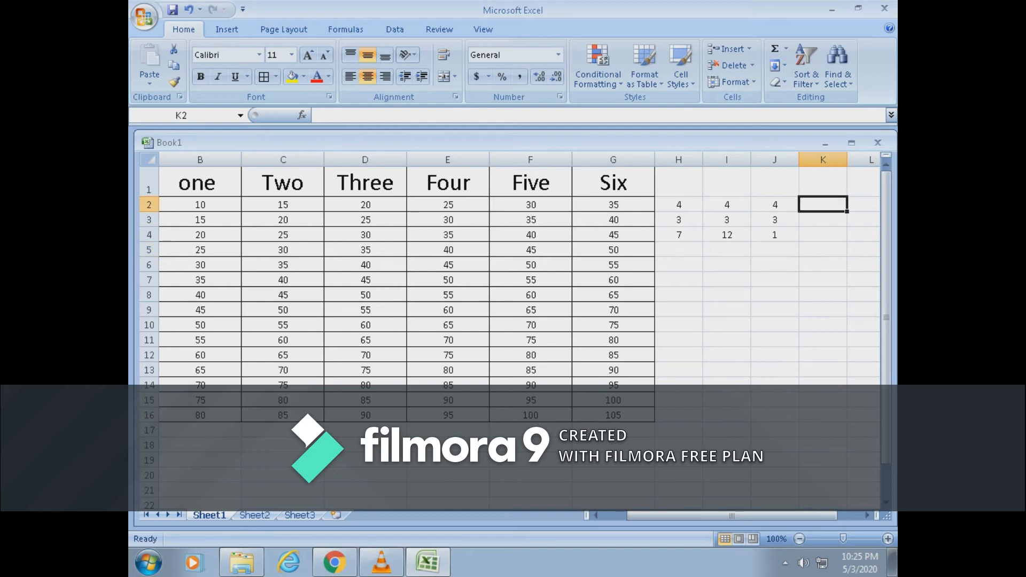
type("=")
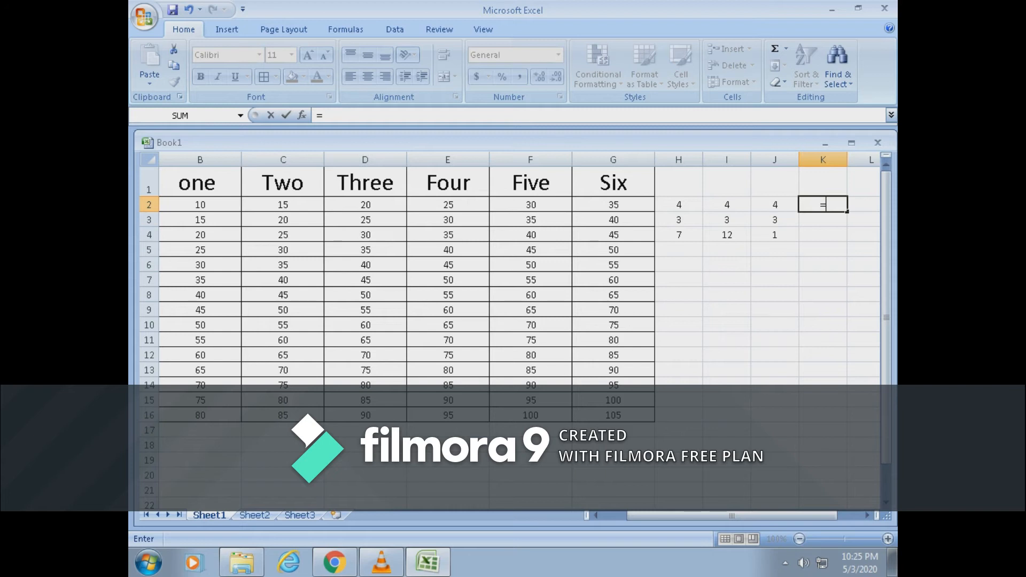
key("BackSpace")
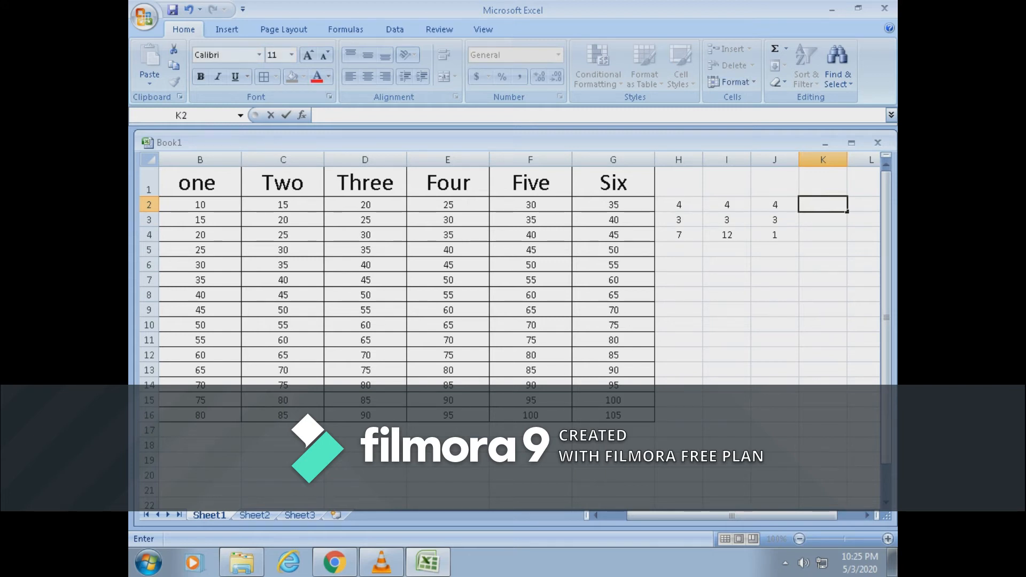
type("4")
key("Return")
type("3")
key("Return")
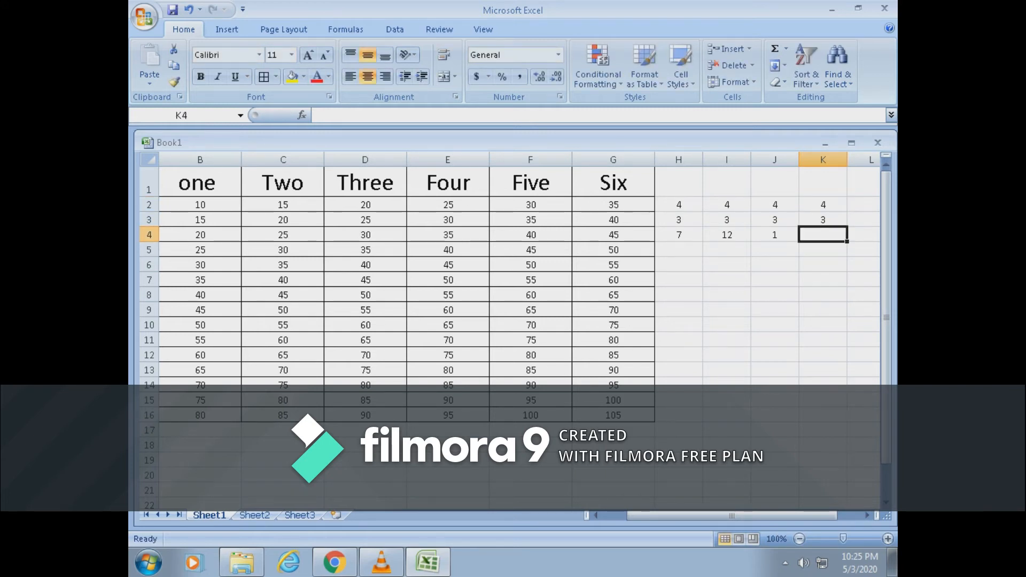
Divide cell K2 by K3 in cell K4 with the formula =K2/K3.
type("=")
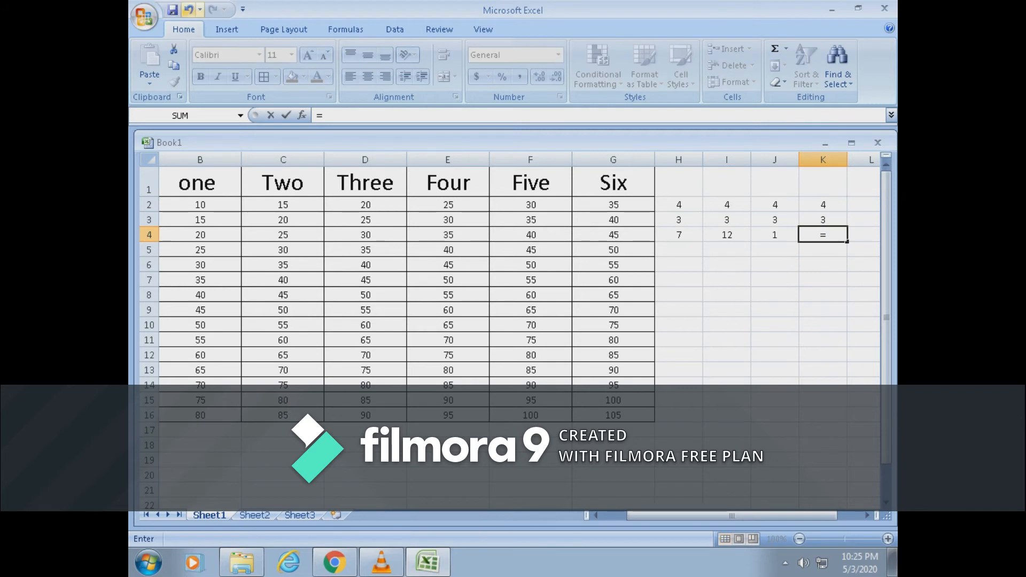
key("Up")
key("Up")
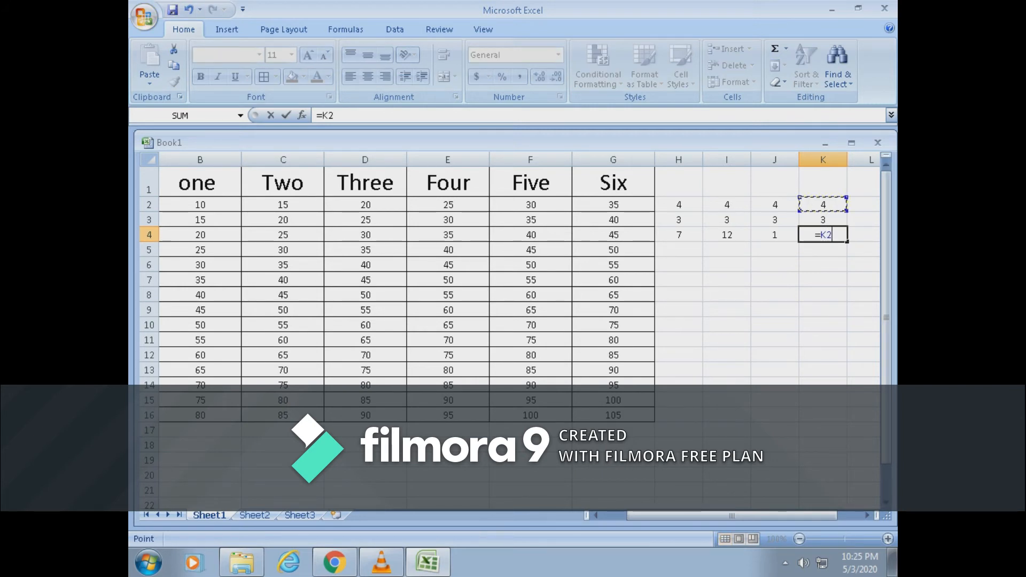
type("/")
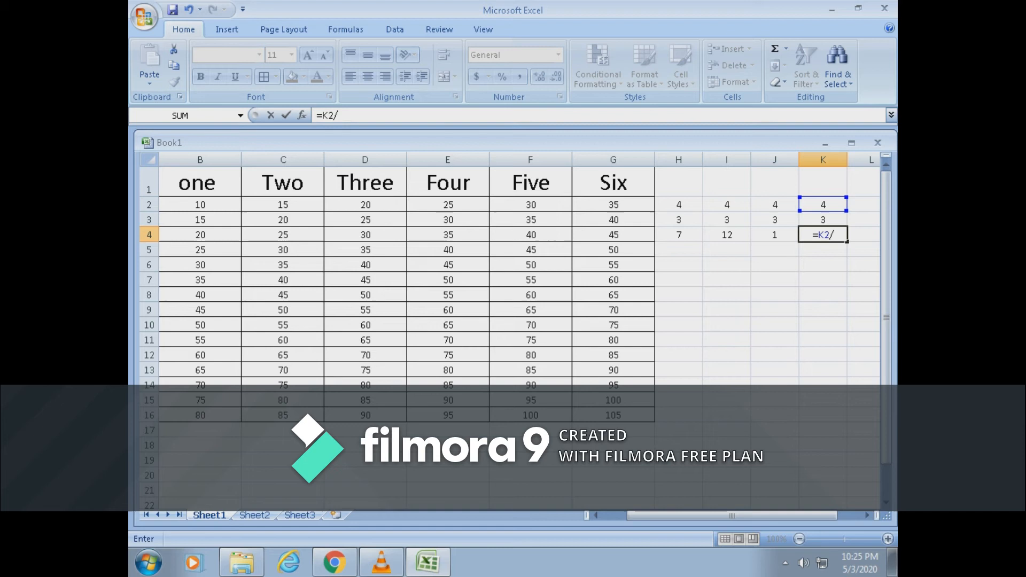
key("Up")
key("Return")
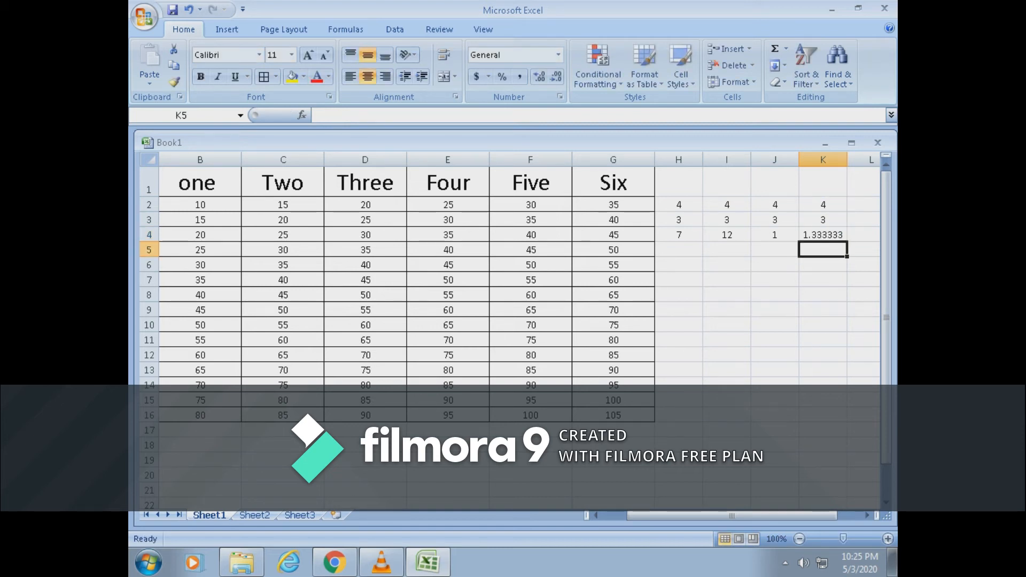
key("Up")
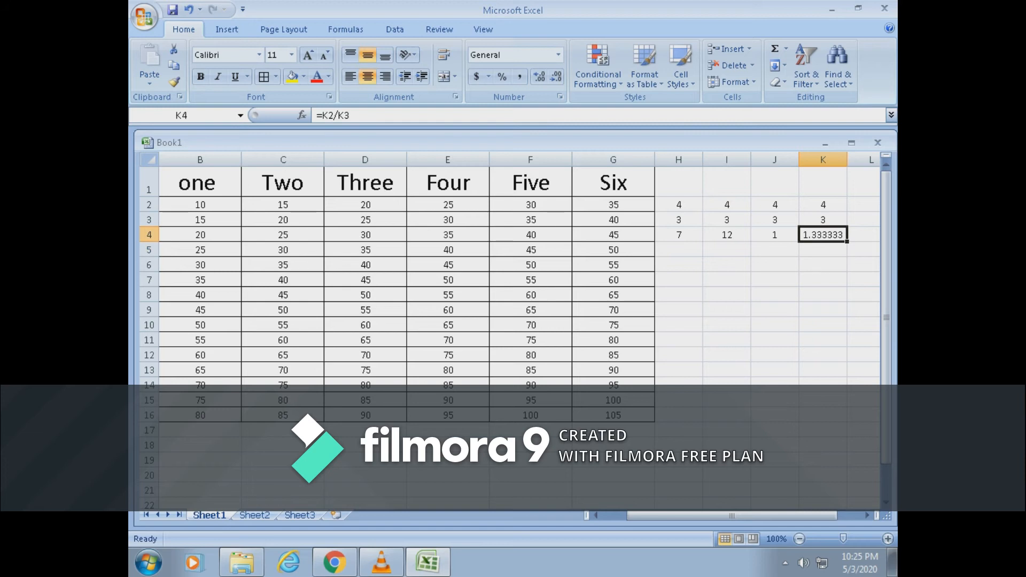
left_click(148, 143)
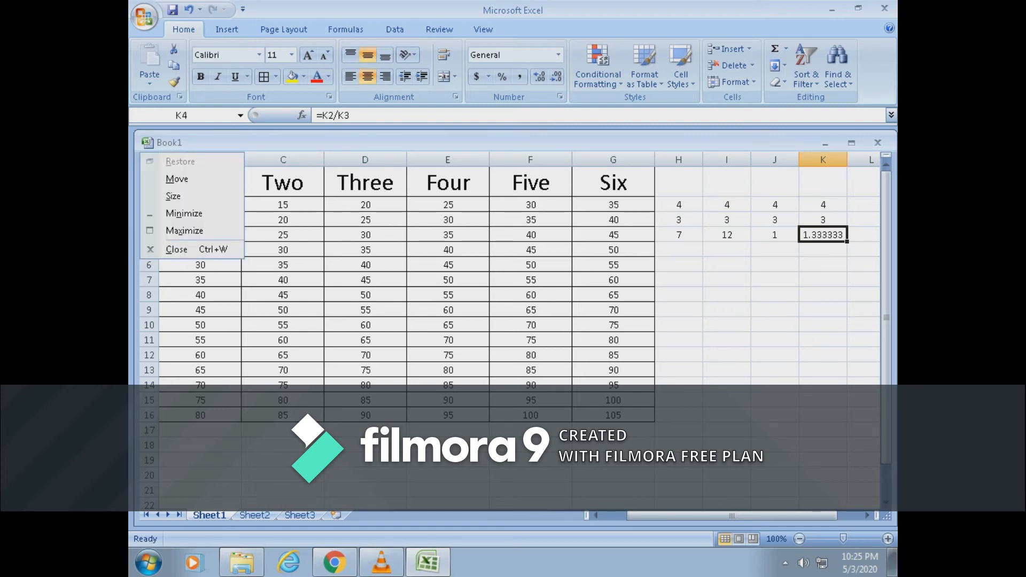
left_click(823, 430)
mouse_move(886, 226)
left_mouse_down()
mouse_move(886, 252)
mouse_move(886, 227)
left_mouse_up()
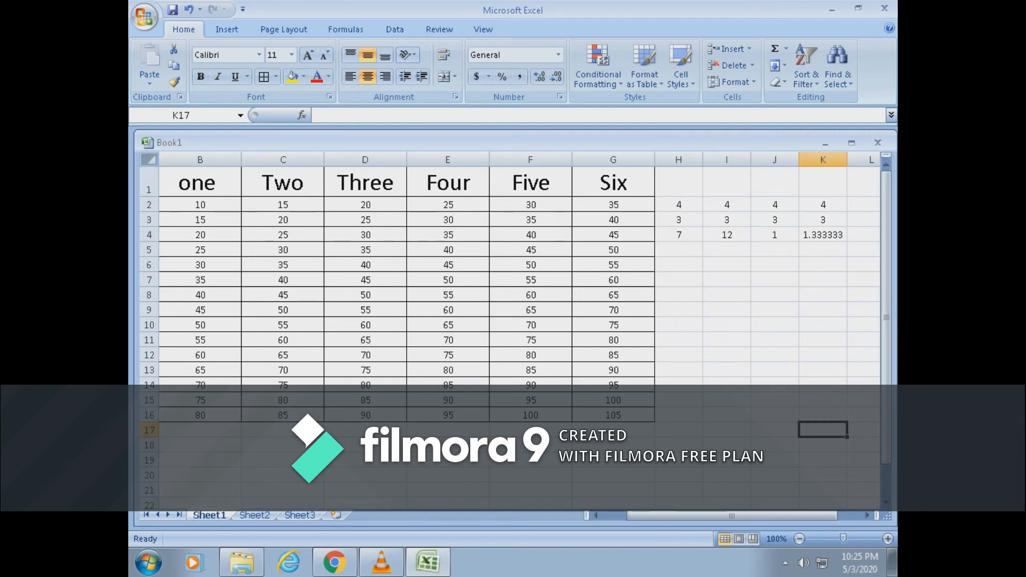
left_click(148, 143)
key("Escape")
left_click(149, 159)
left_click(149, 159)
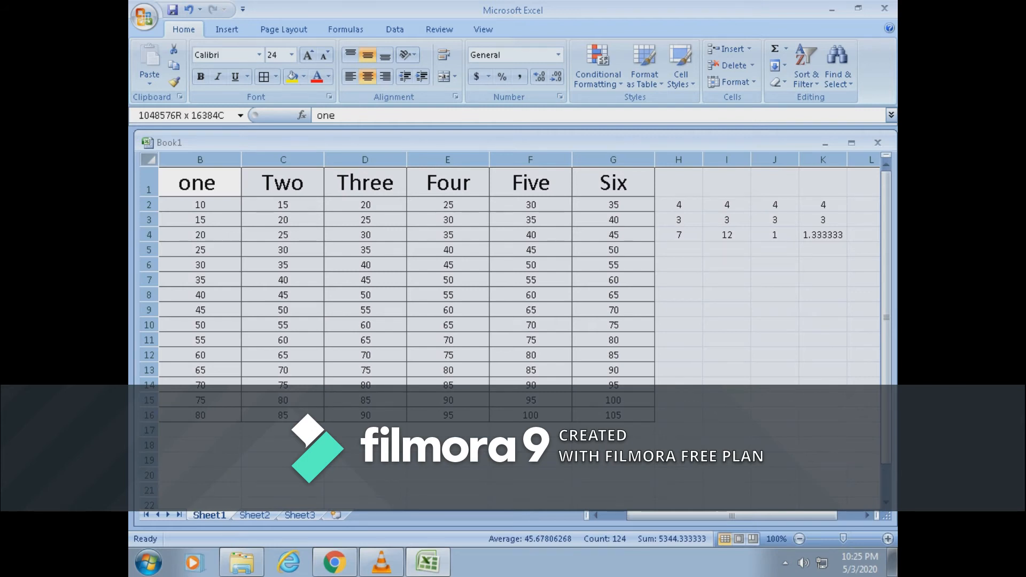
left_click(149, 159)
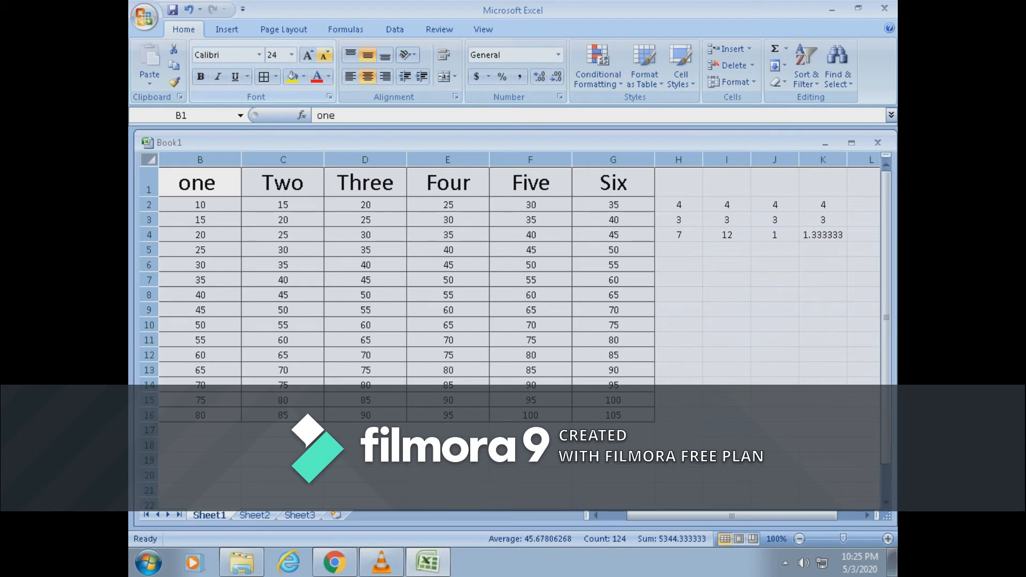
left_click(727, 355)
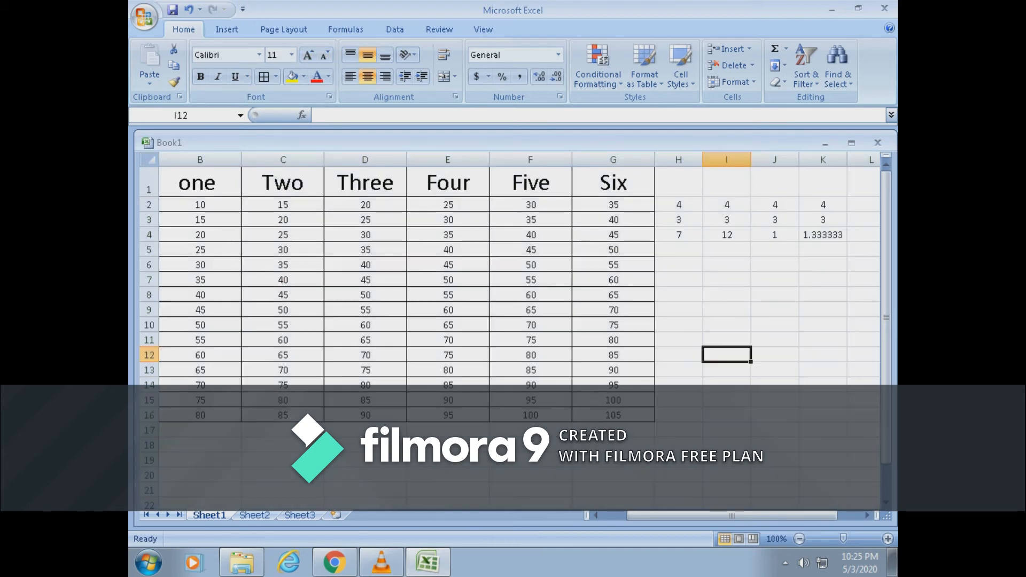
Set the font size of cell B2 in the one column to 12.
left_click(239, 210)
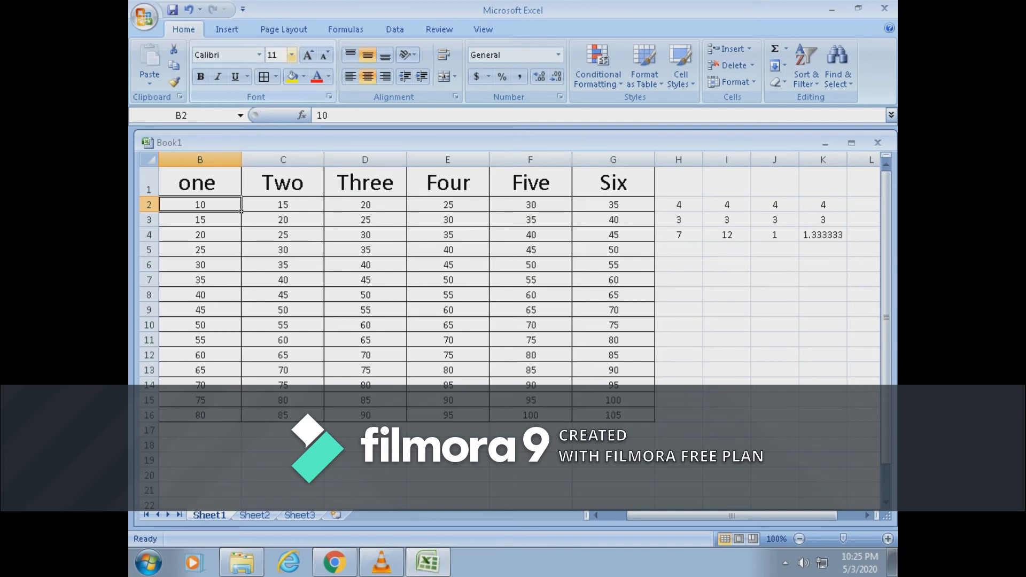
left_click(291, 54)
left_click(274, 122)
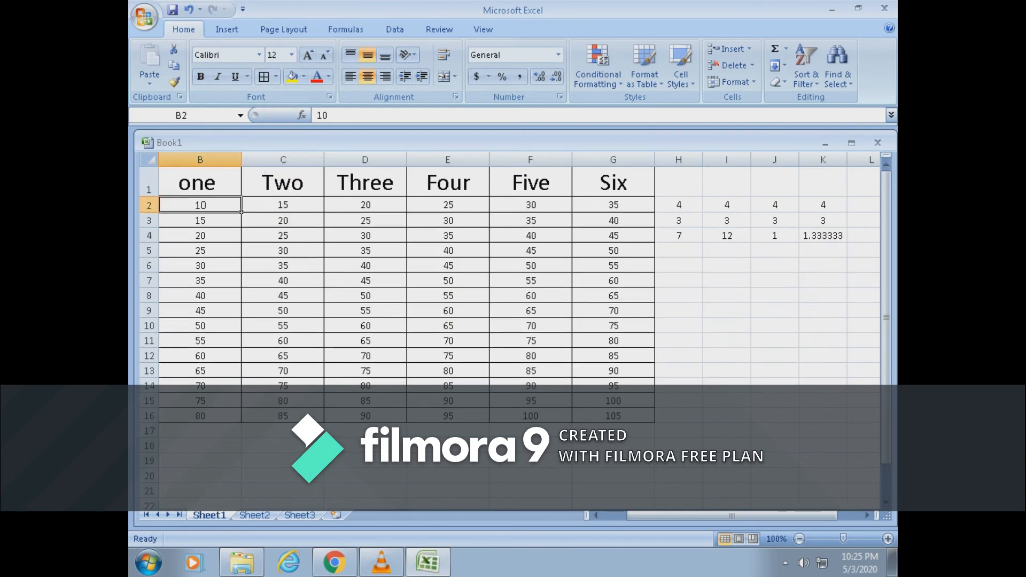
left_click(282, 460)
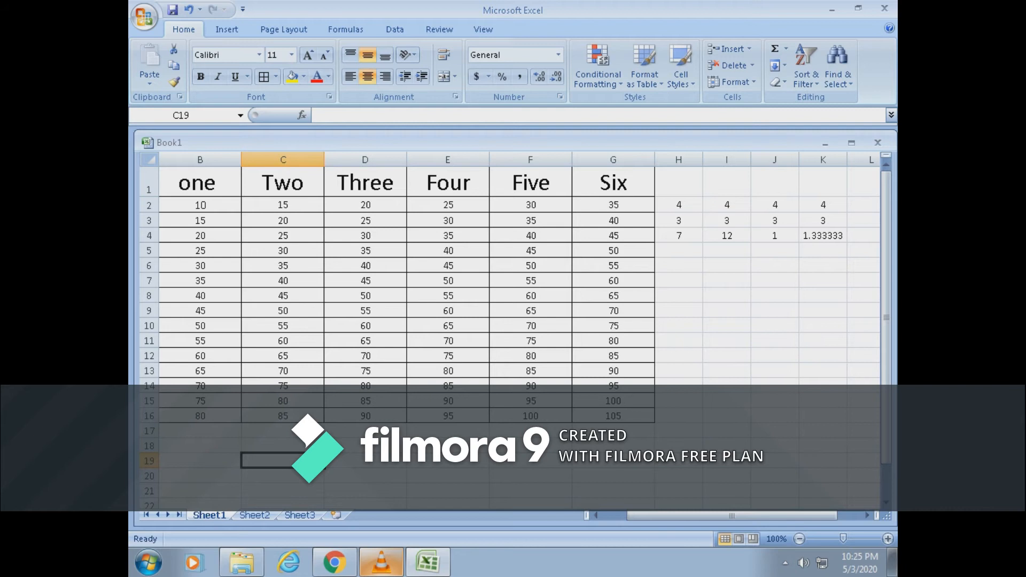
left_click(381, 561)
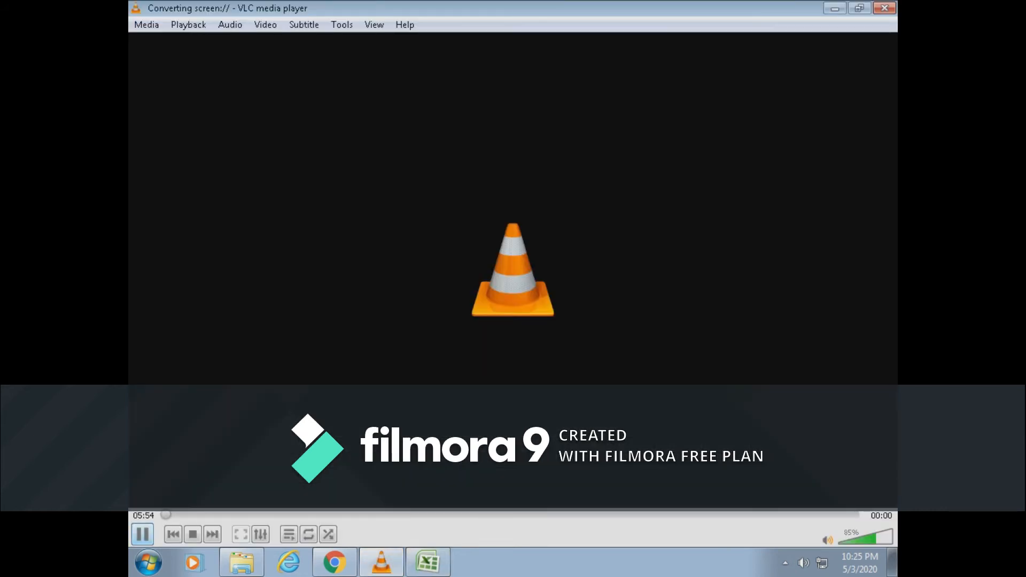
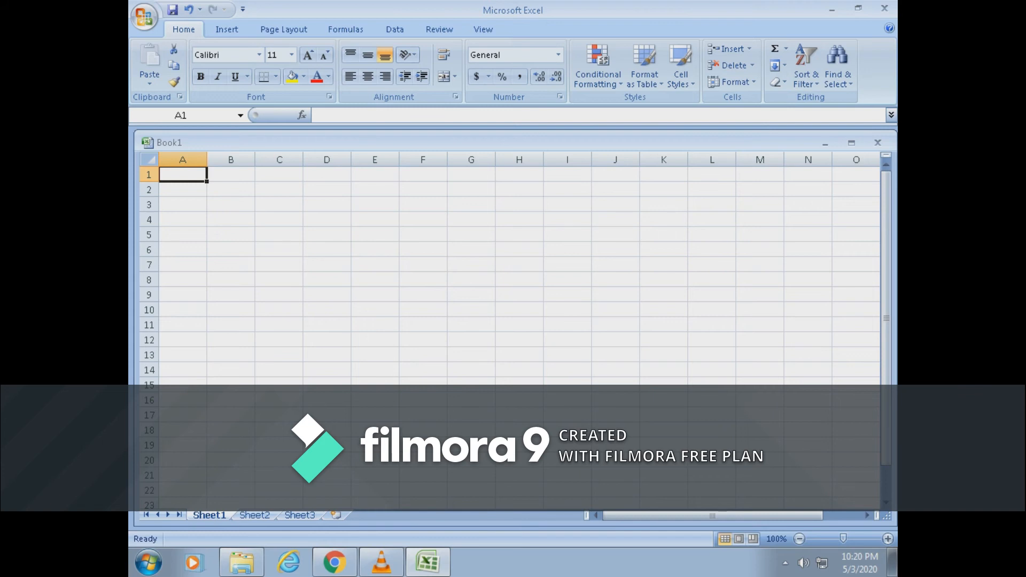
left_click(423, 280)
left_click_drag(182, 174, 423, 174)
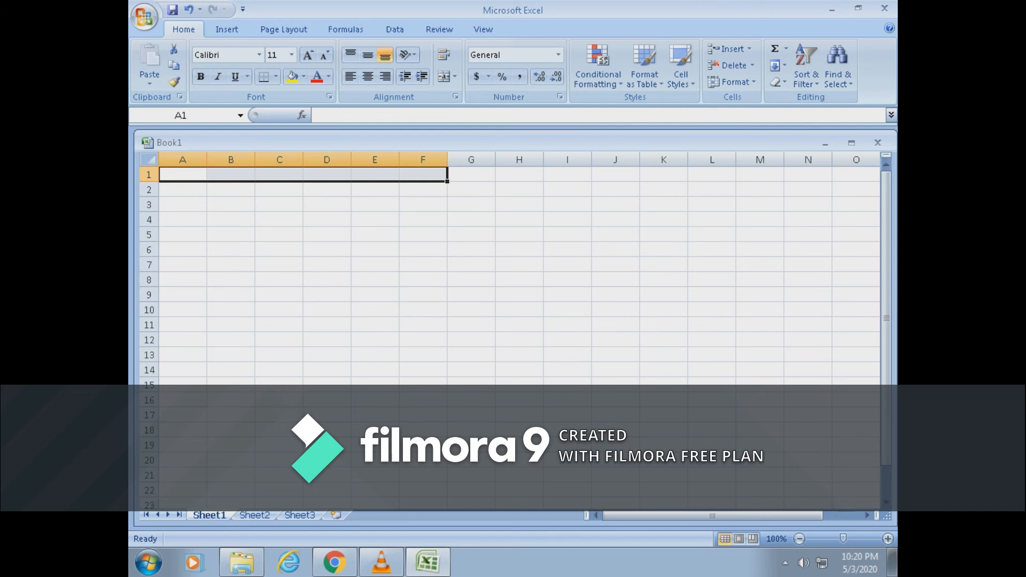
left_click(231, 324)
left_click(182, 175)
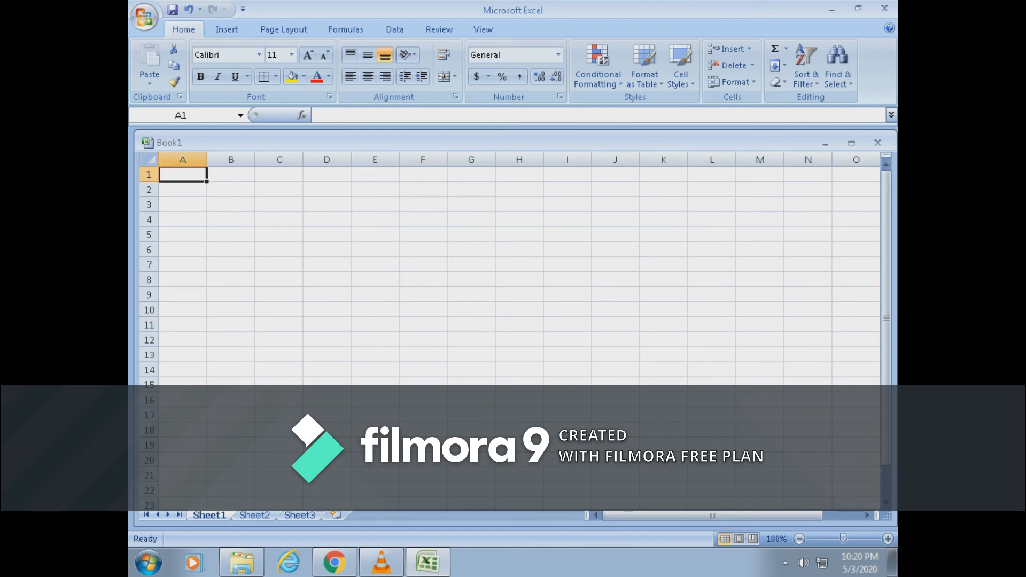
Enter the headers s.no, one, Two, Three, Four, Five and Six in cells A1 to G1.
type("s.no")
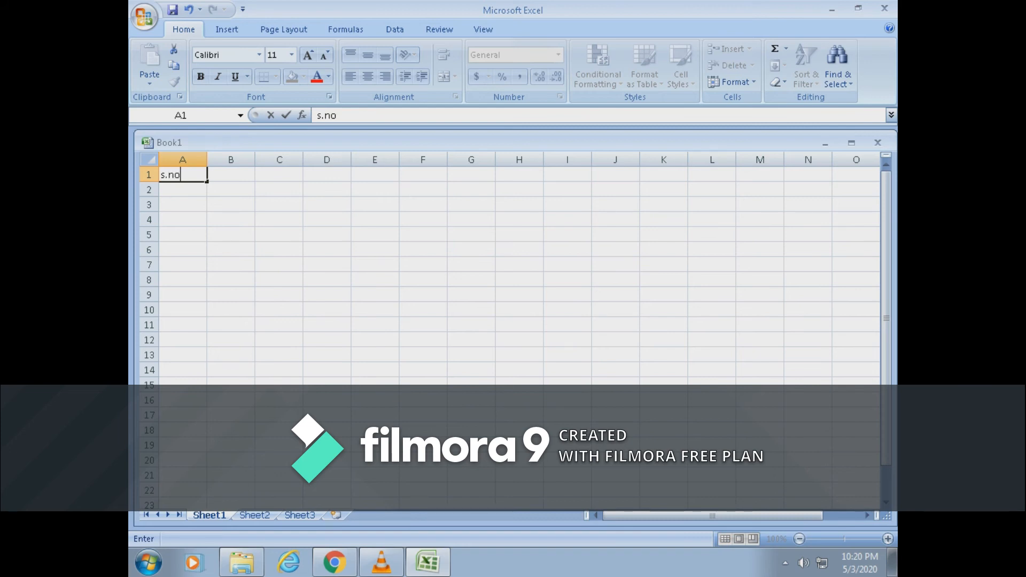
key("Tab")
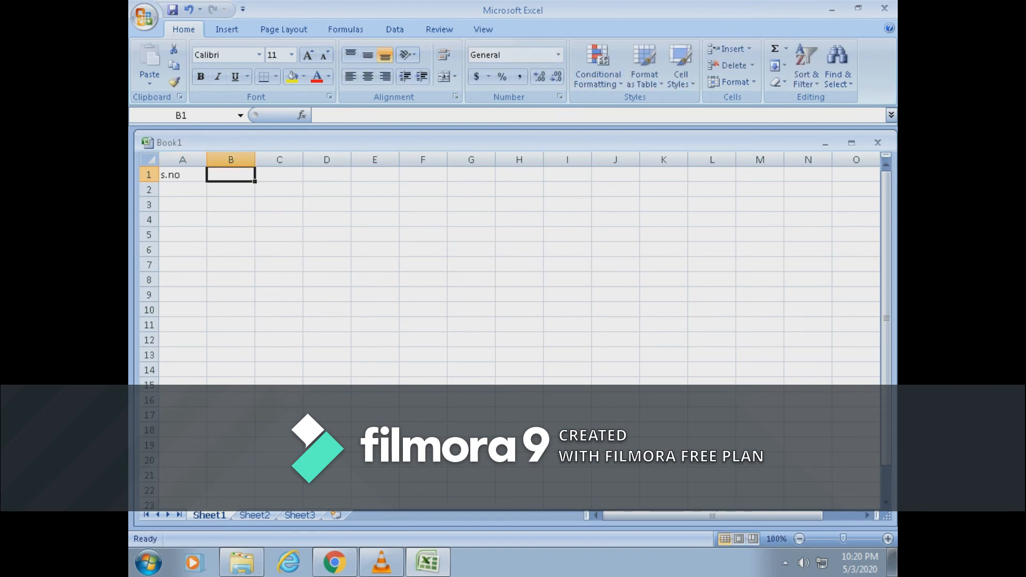
type("one")
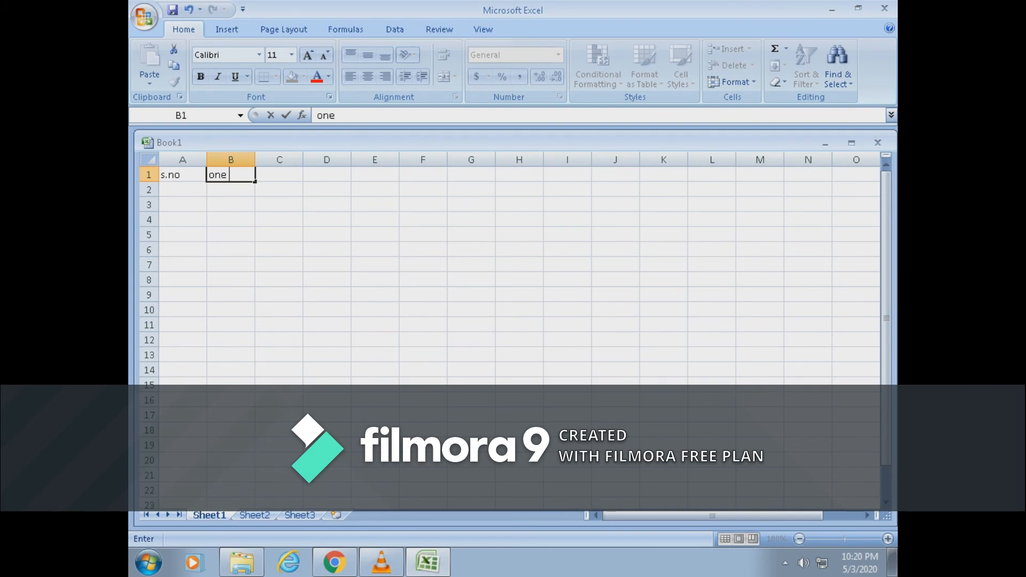
key("Tab")
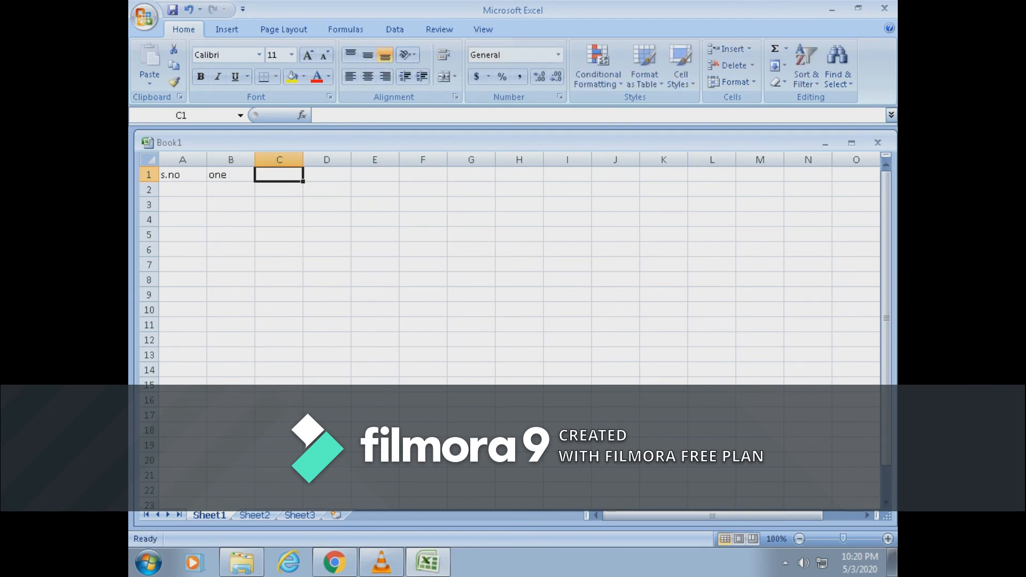
type("T")
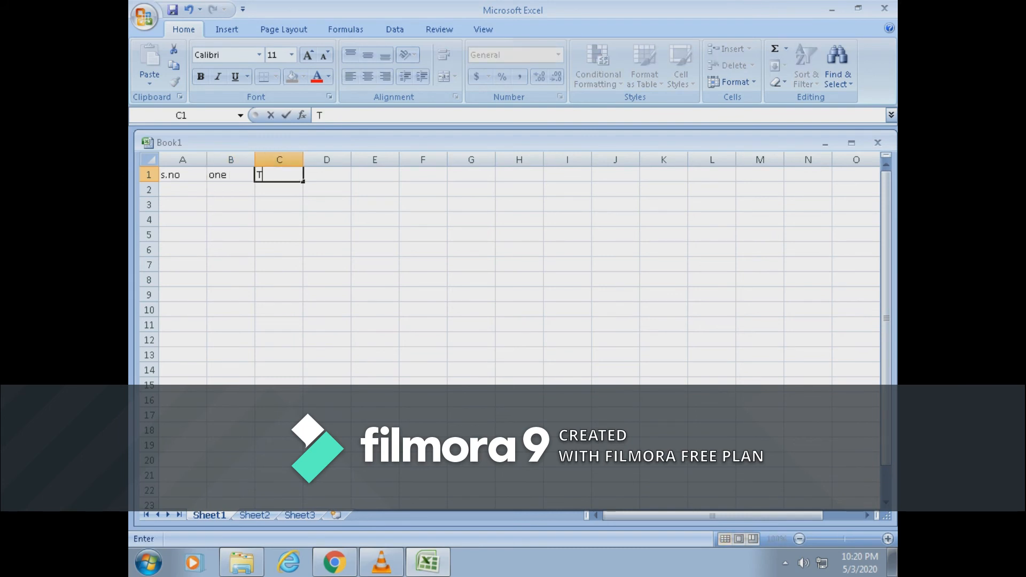
type("wo")
key("Tab")
type("T")
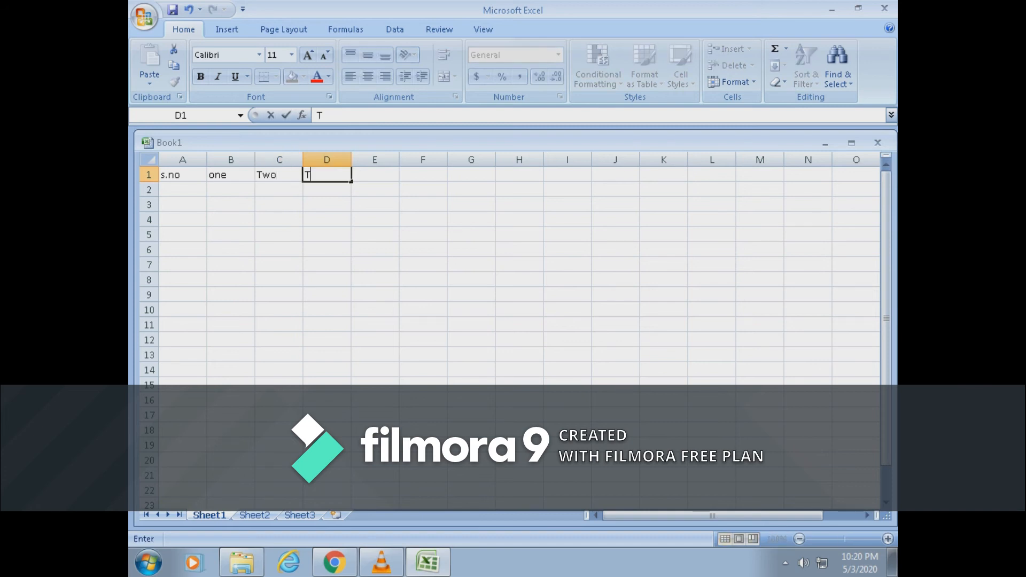
type("hree")
key("Tab")
type("Four")
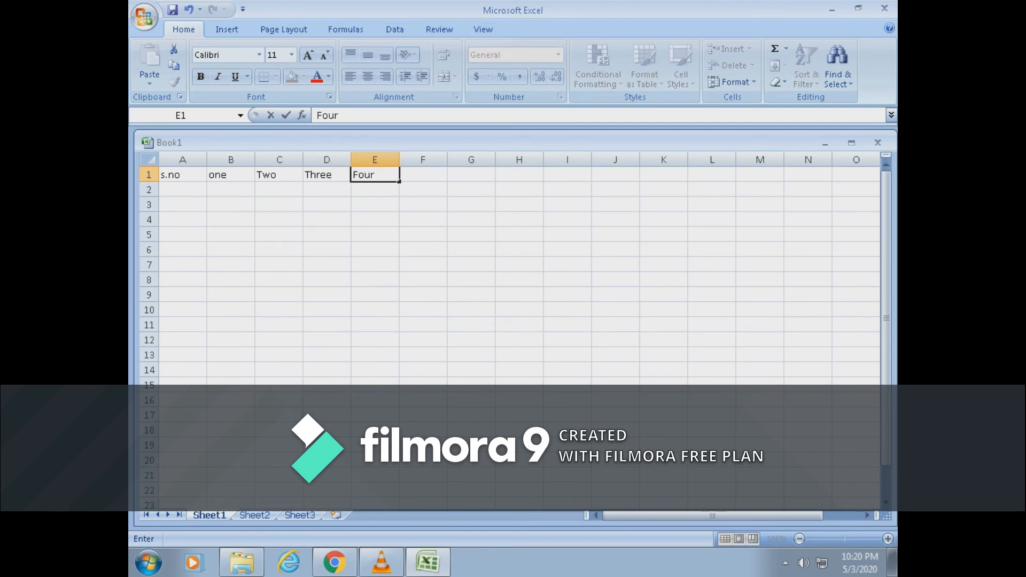
key("Tab")
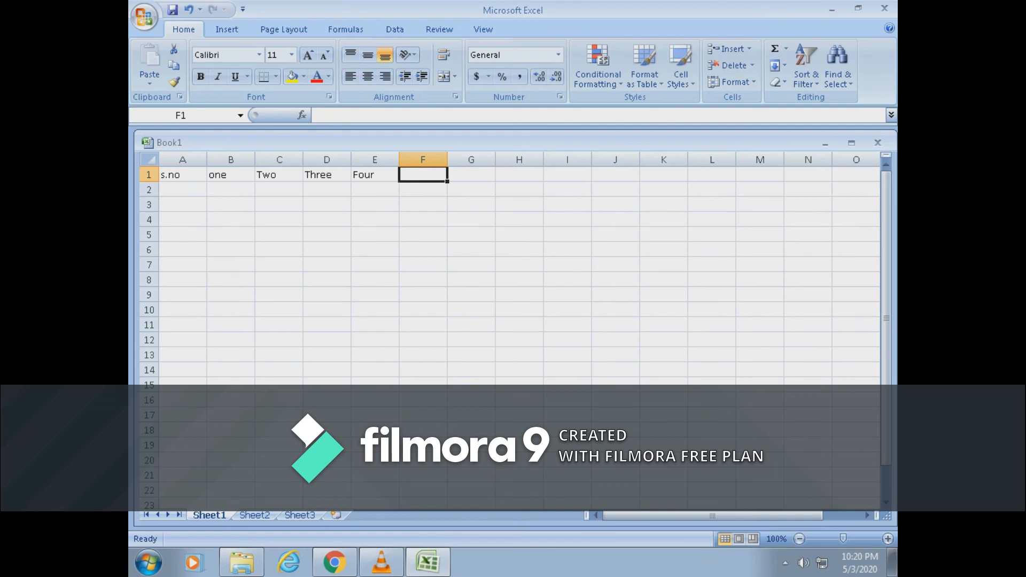
type("Five")
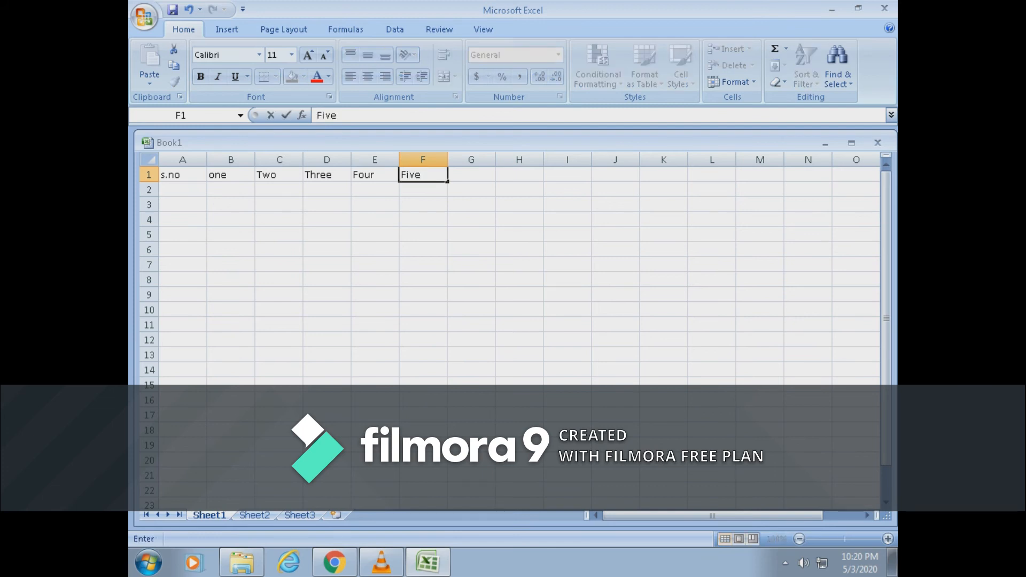
key("Tab")
type("Six")
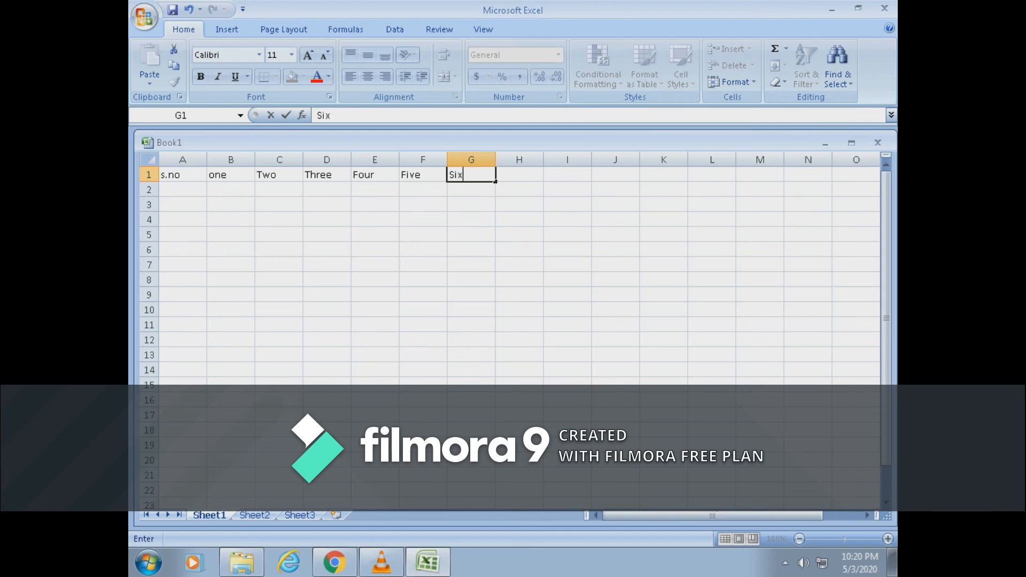
left_click(327, 370)
Centre the header cells A1 to G1 horizontally and align them to the middle vertically.
left_click_drag(183, 175, 428, 175)
left_click(471, 175)
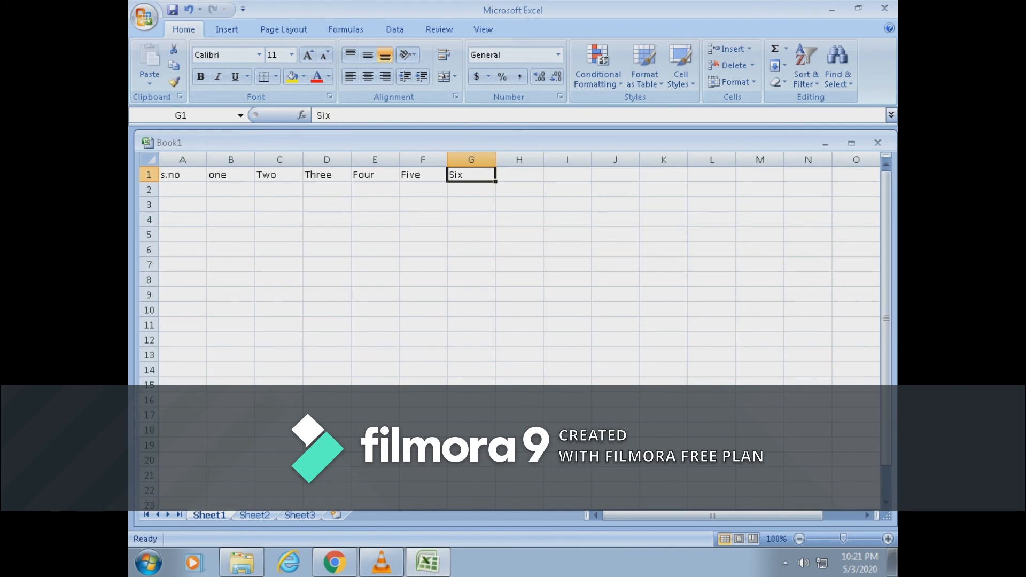
left_click(279, 234)
double_click(166, 175)
left_click_drag(166, 175, 393, 175)
left_click(230, 279)
left_click_drag(183, 175, 470, 175)
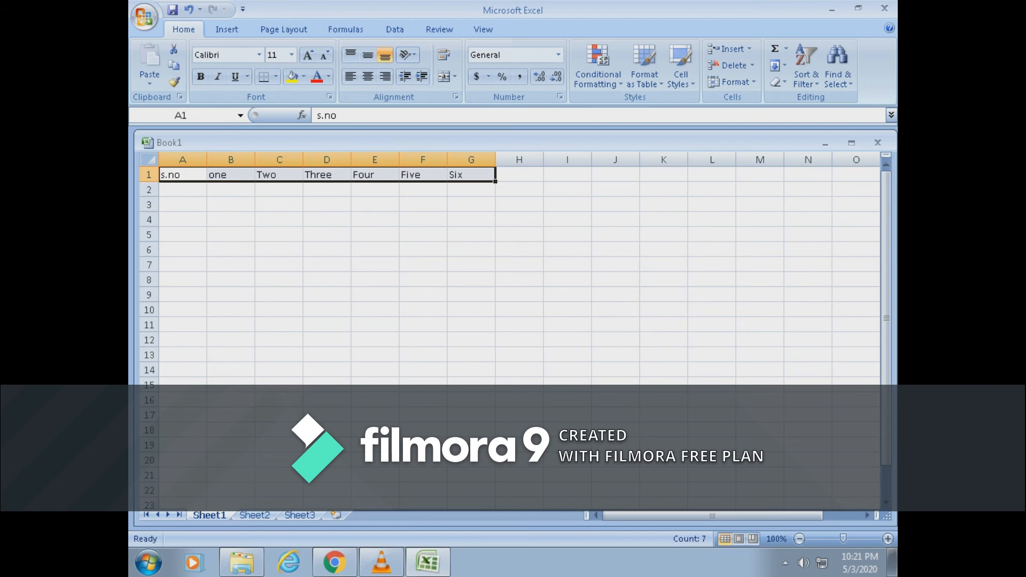
left_click(367, 76)
left_click(368, 55)
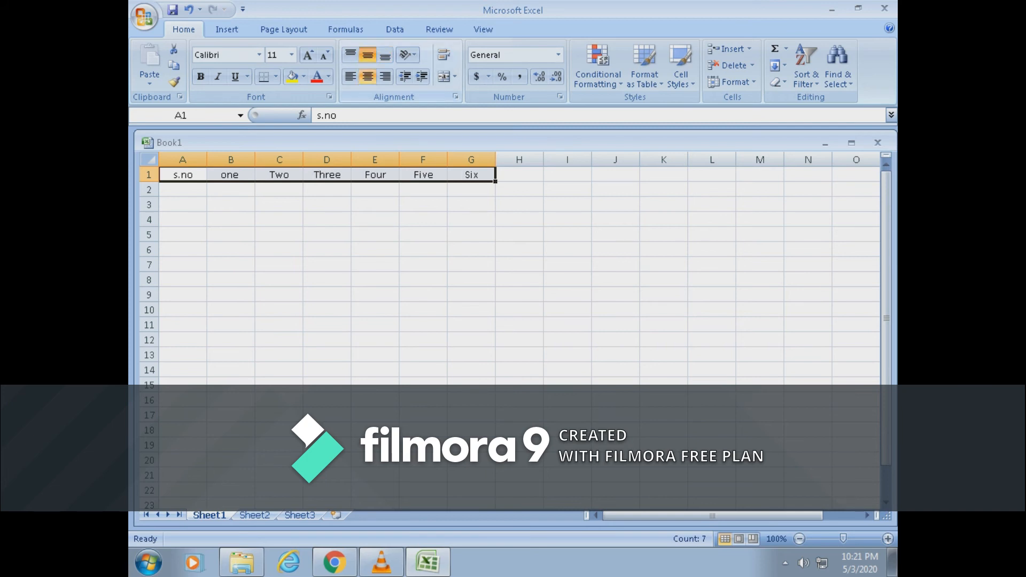
Apply all borders to the header cells A1 to G1 and set their font size to 24.
left_click(275, 76)
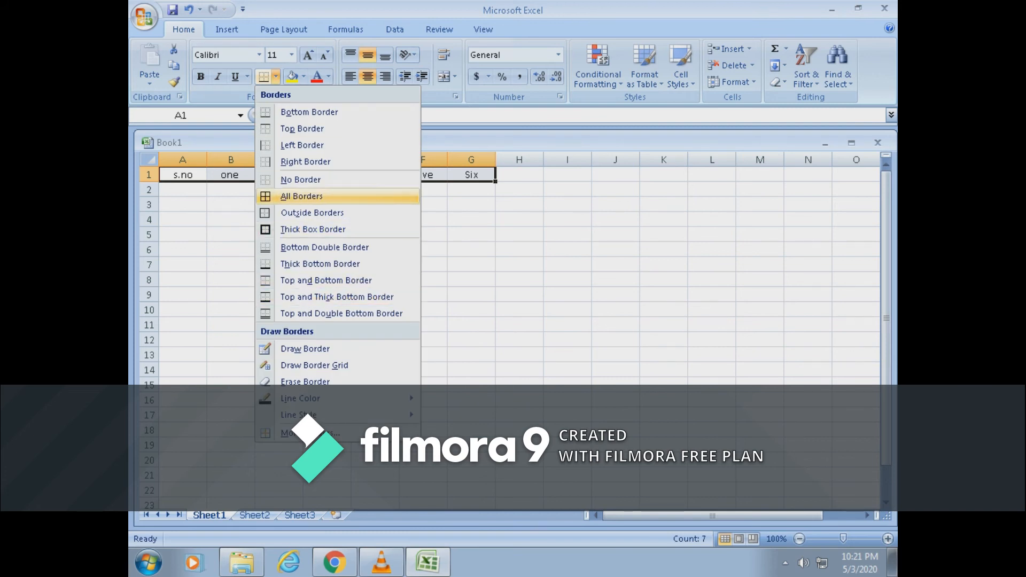
left_click(302, 196)
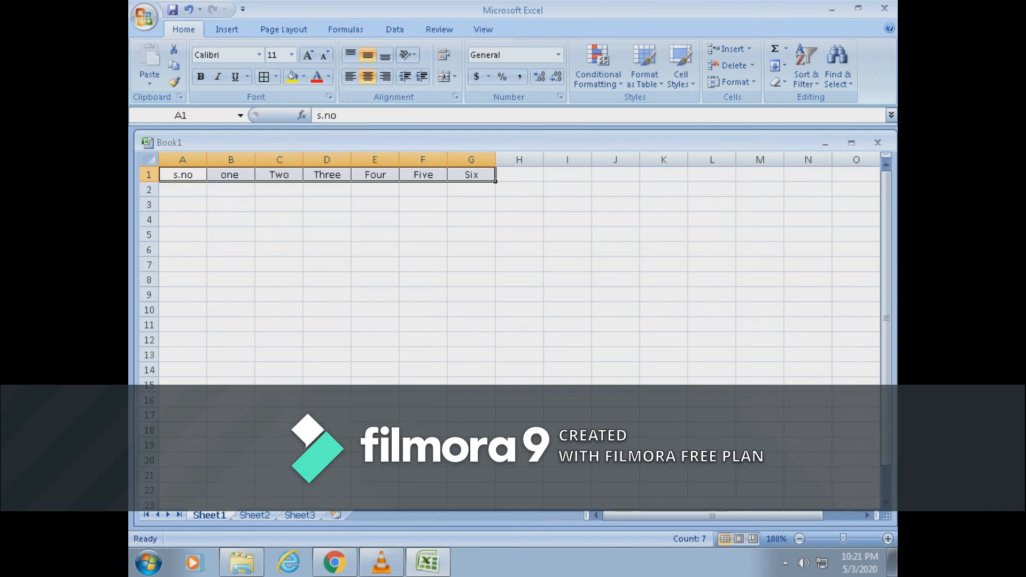
left_click(291, 55)
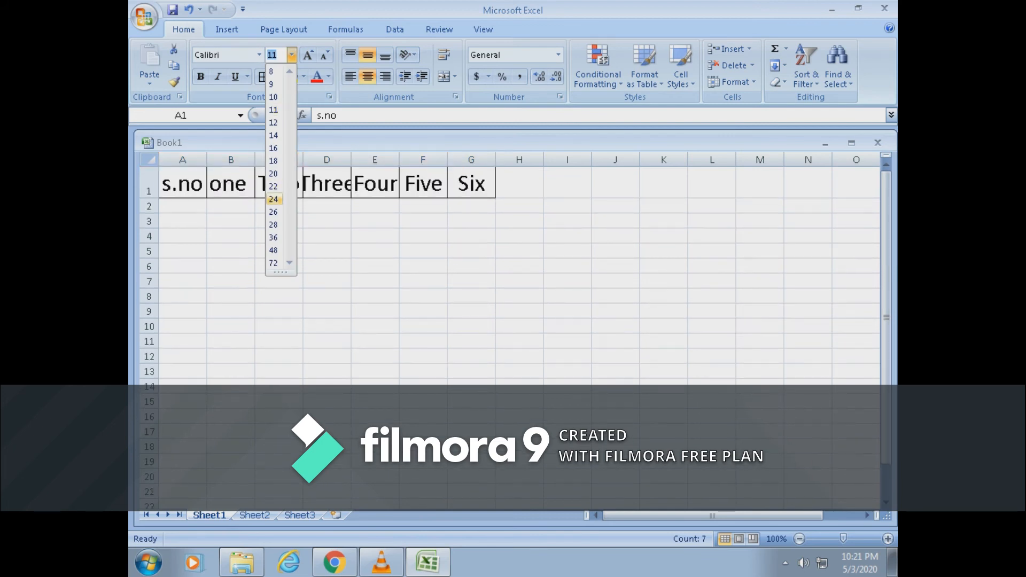
left_click(273, 199)
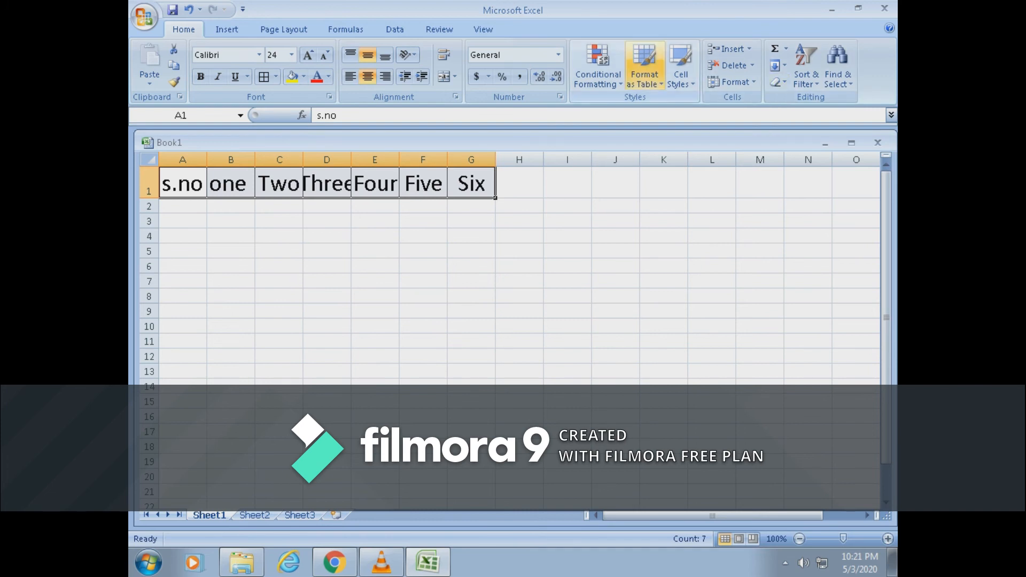
Set the height of the header row to 30.
left_click(645, 66)
left_click(681, 66)
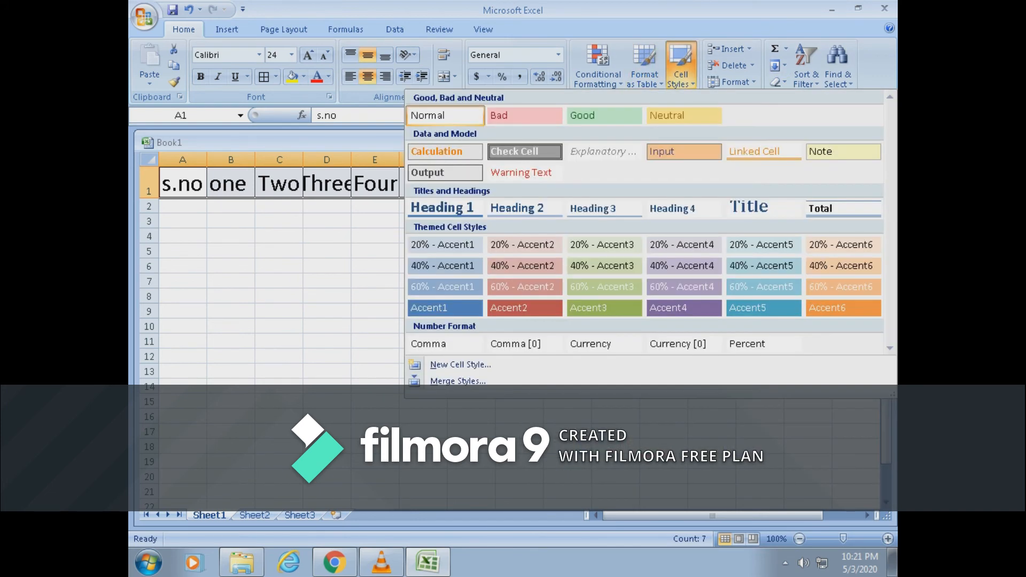
left_click(732, 82)
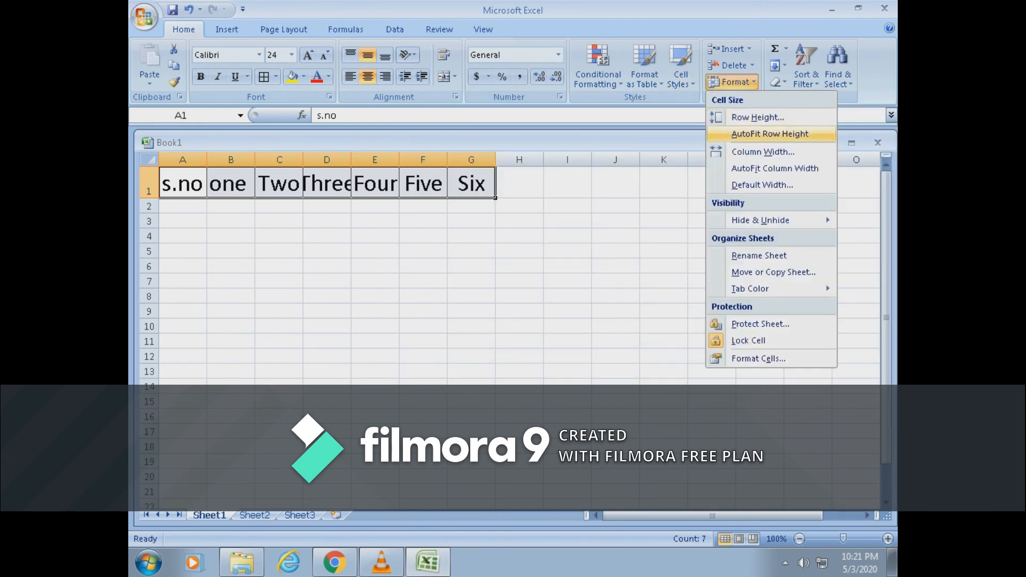
left_click(758, 117)
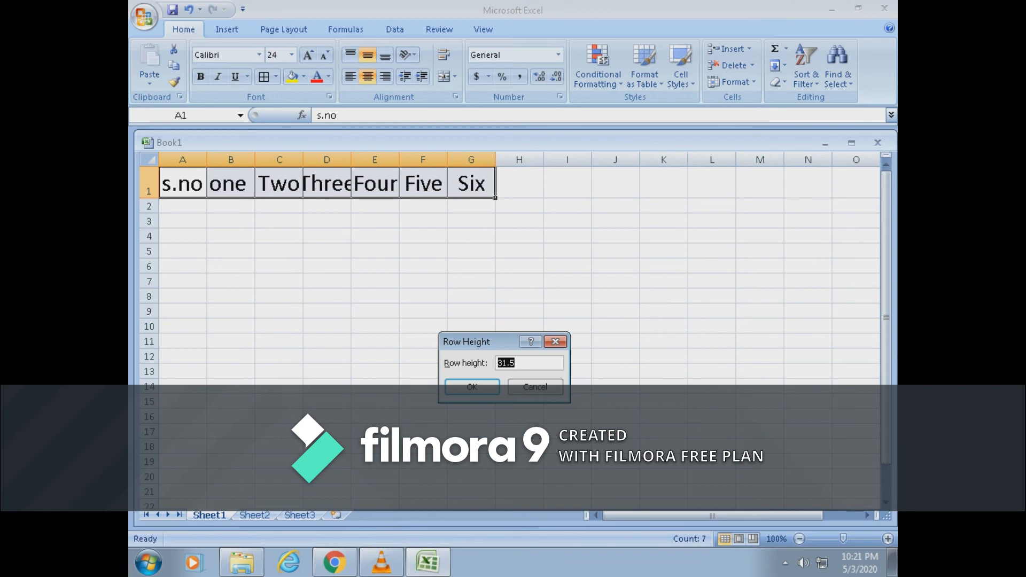
type("1")
key("BackSpace")
type("30")
key("Return")
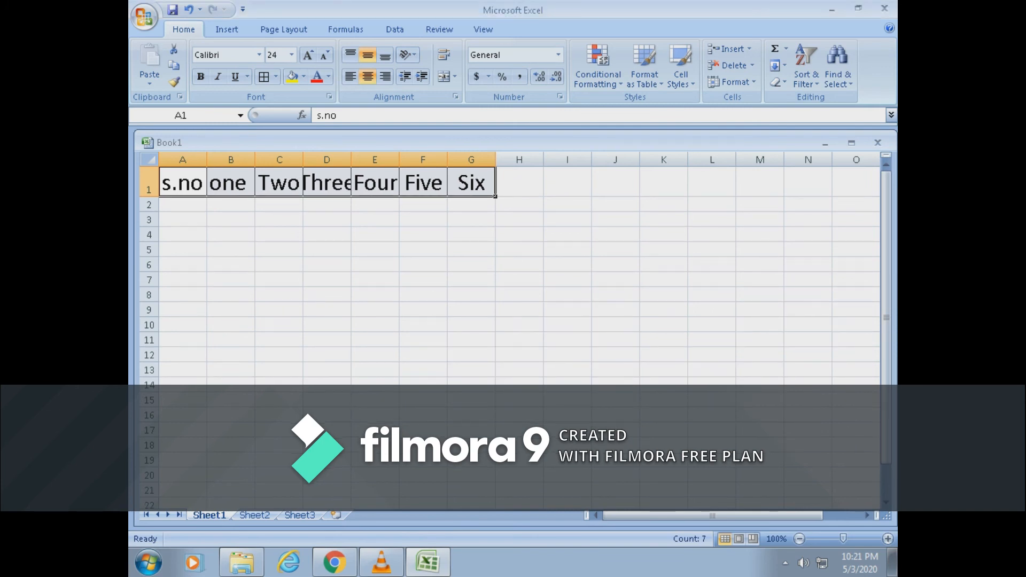
Set the width of columns A to G to 20.
left_click(681, 65)
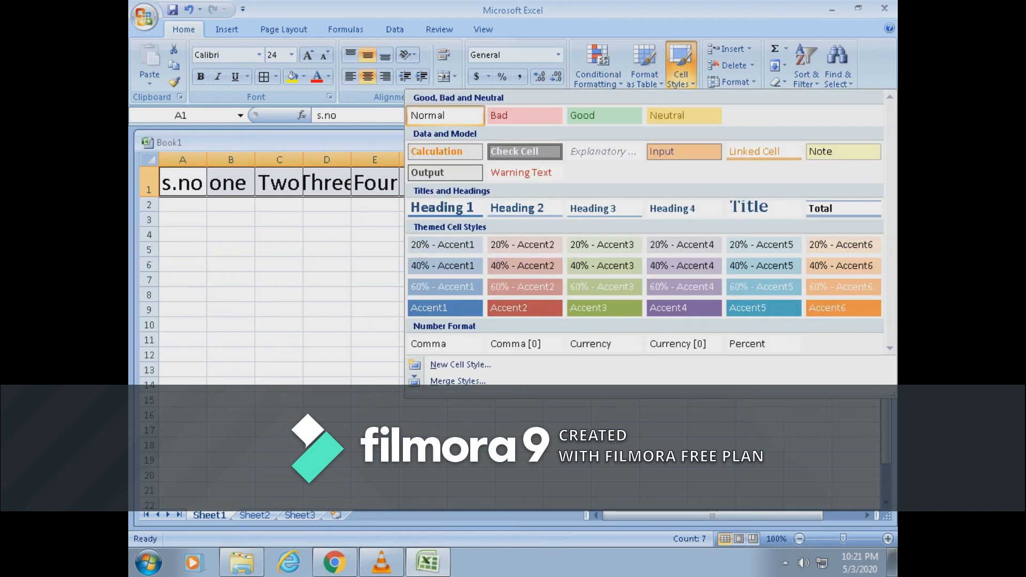
left_click(731, 82)
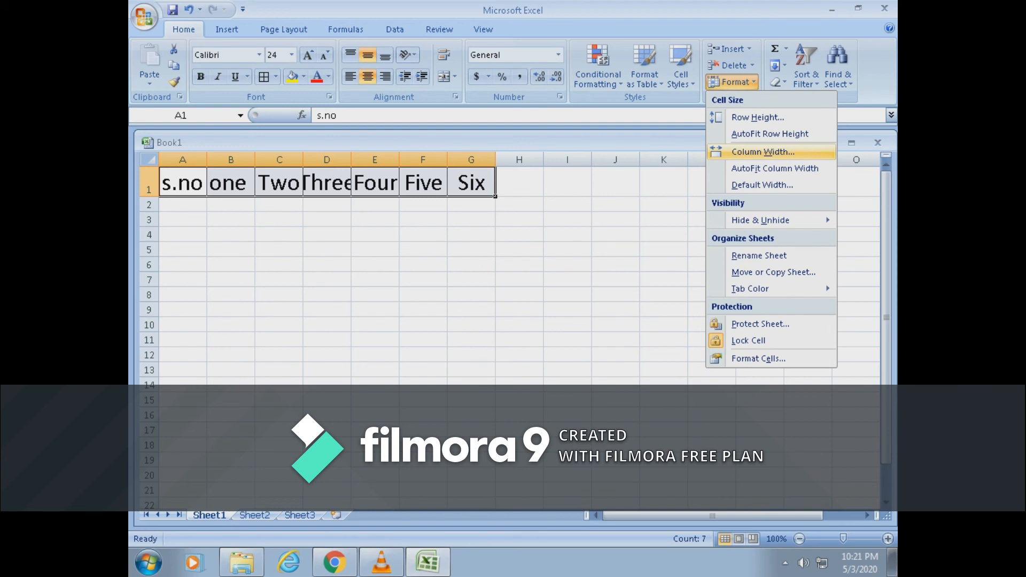
key("Return")
type("20")
key("Return")
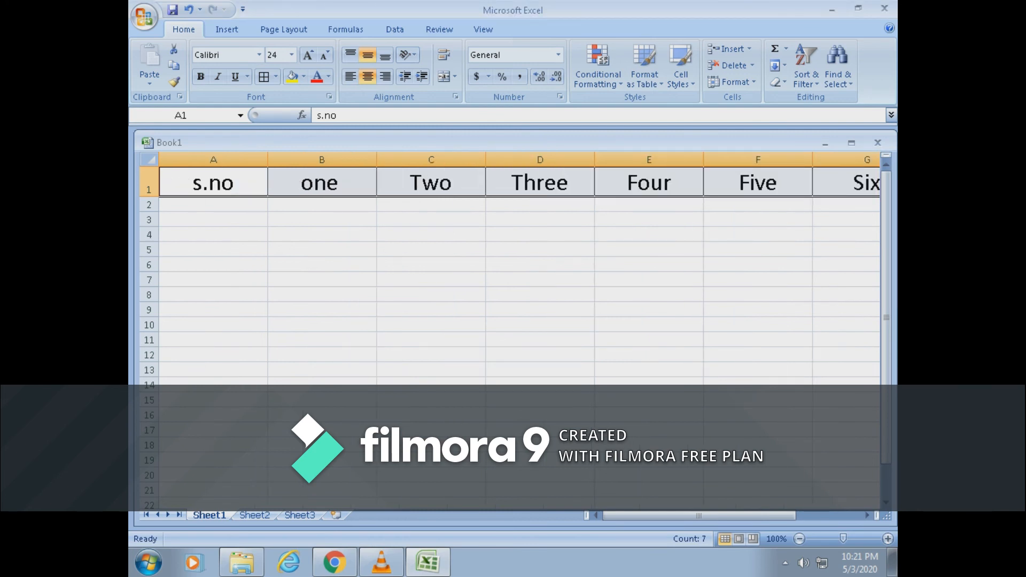
Set the width of the header columns A to G to 15.
left_click(731, 81)
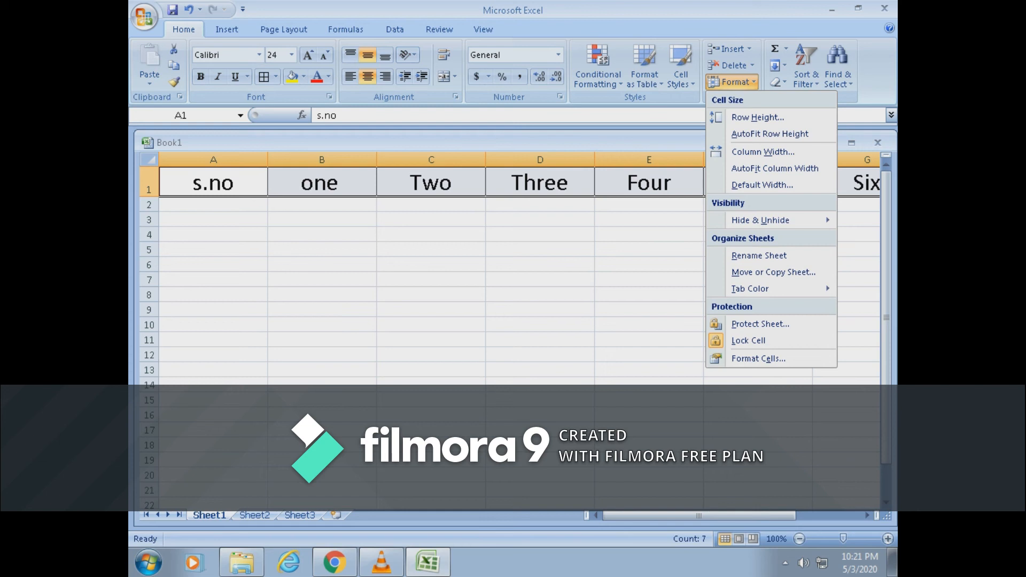
left_click(762, 152)
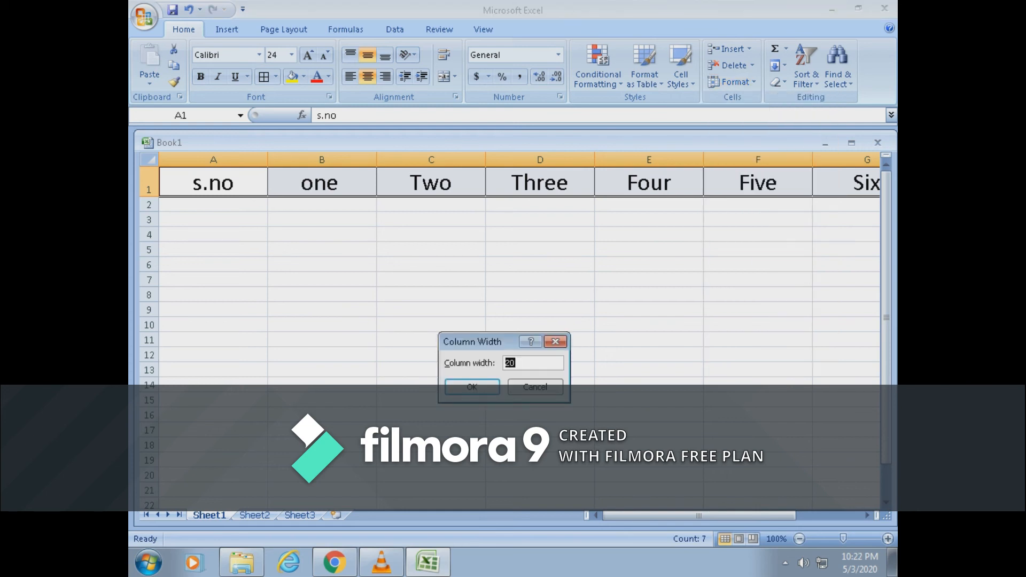
type("15")
key("Return")
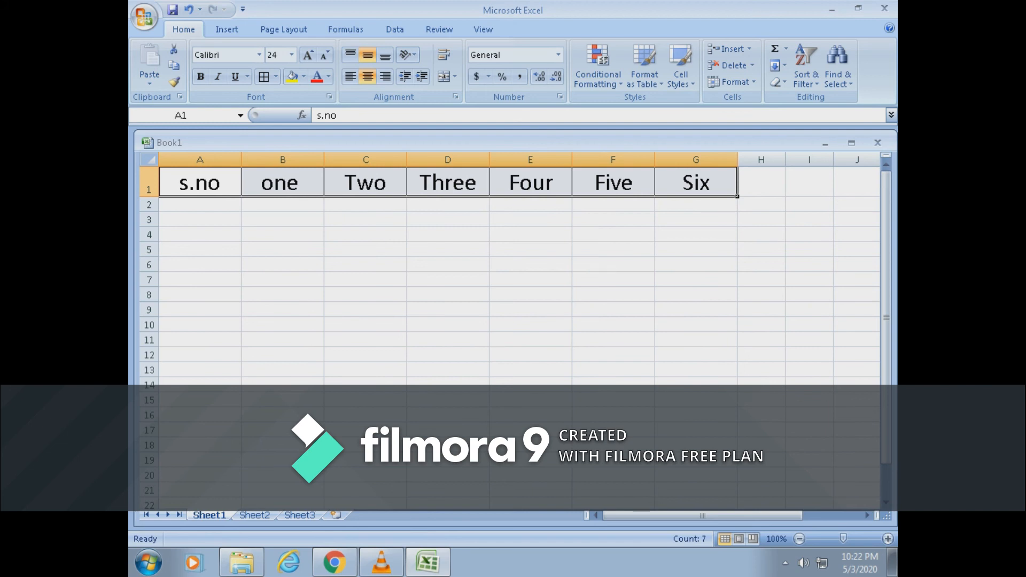
left_click(283, 295)
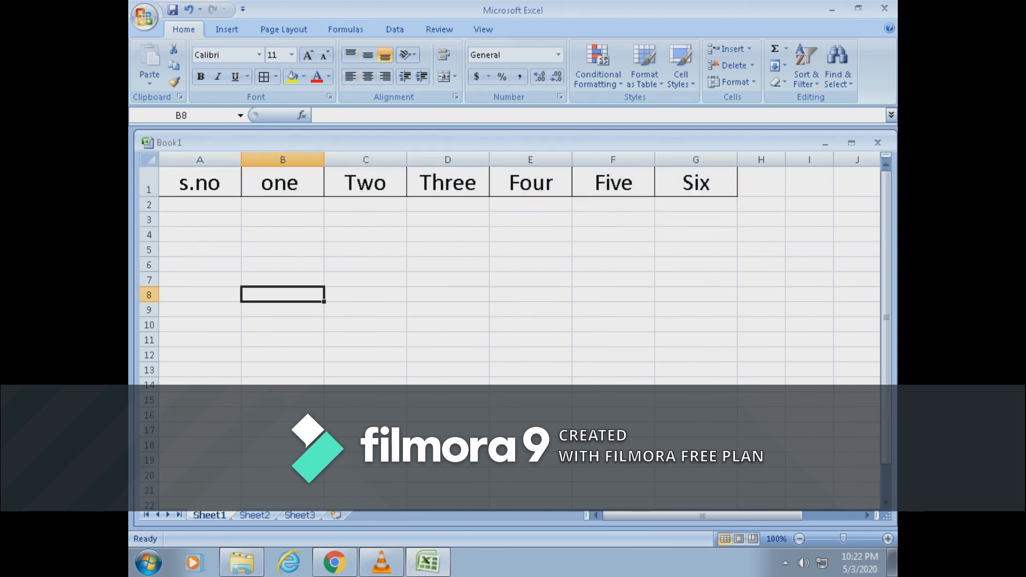
Set the width of the s.no column A alone to 10.
left_click(200, 159)
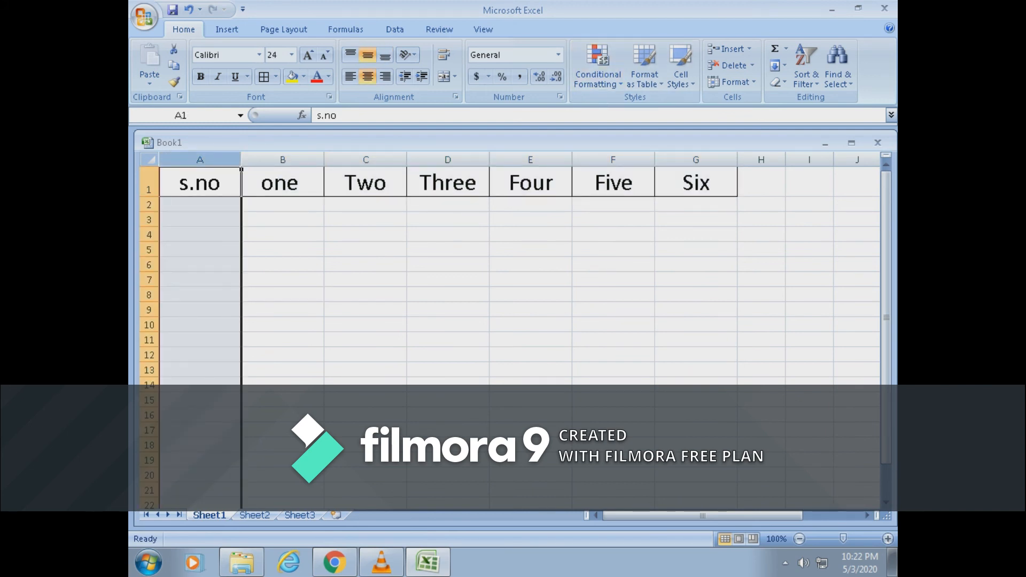
left_click(680, 67)
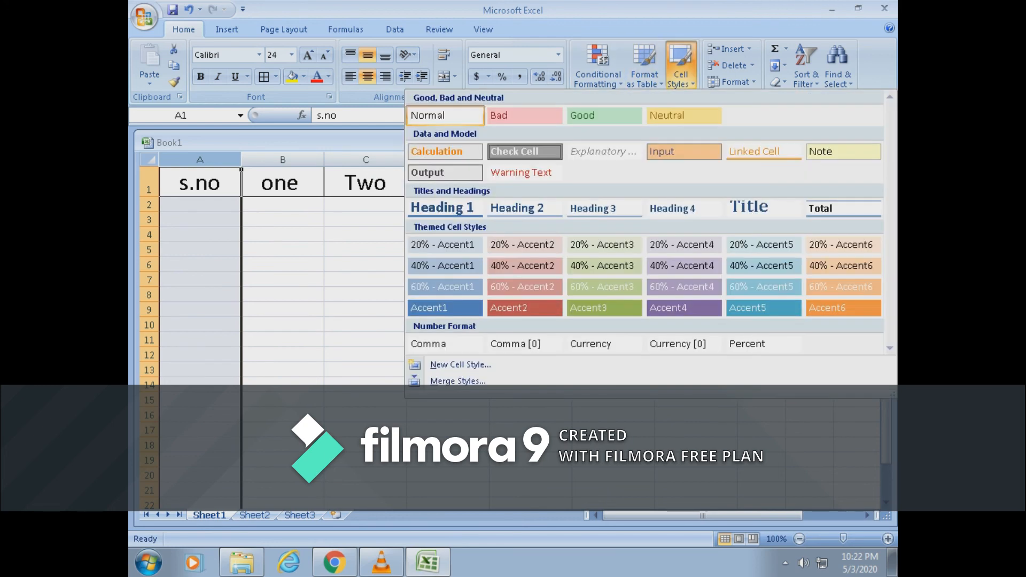
left_click(732, 83)
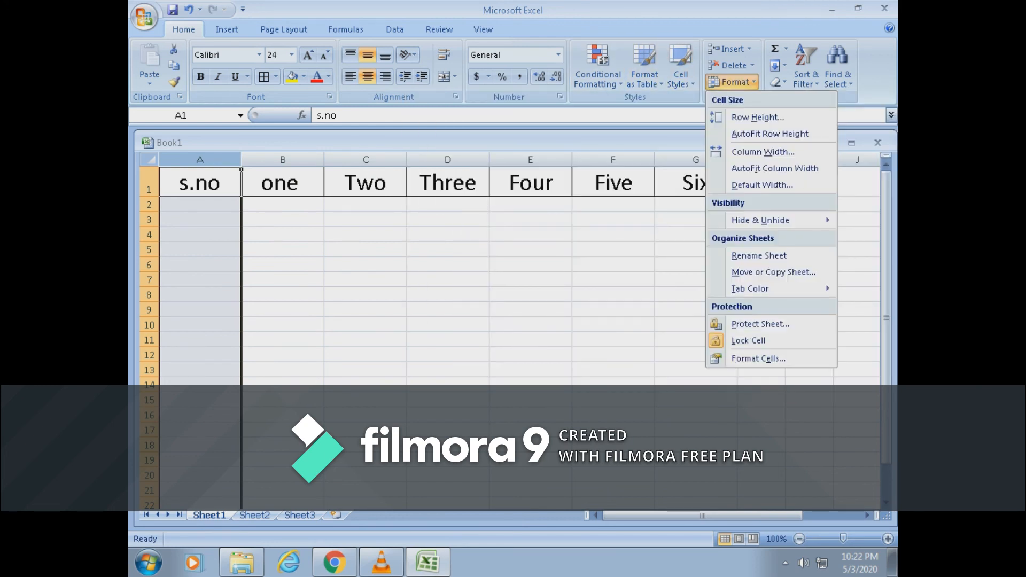
left_click(762, 151)
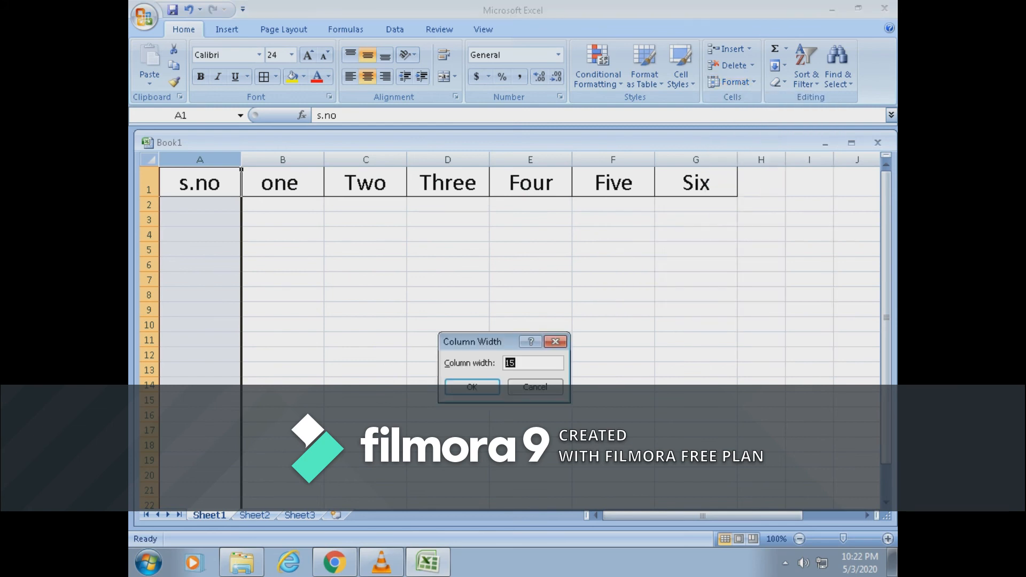
type("10")
key("Return")
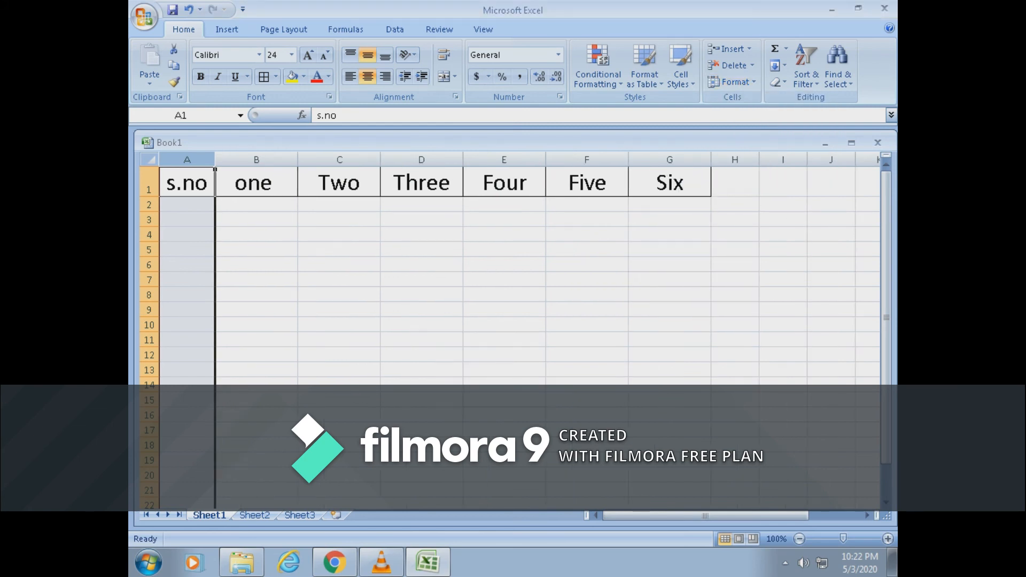
left_click(339, 250)
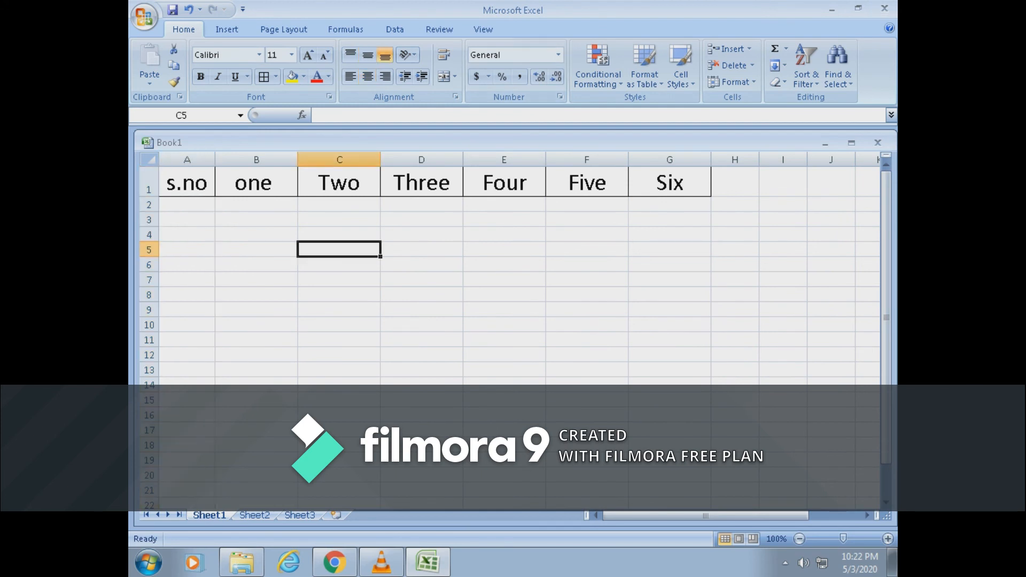
Enter the serial numbers 1 and 2 in cells A2 and A3, and make cell B2 active.
left_click(187, 204)
type("1")
key("Return")
type("2")
key("Return")
key("Up")
key("Up")
key("Right")
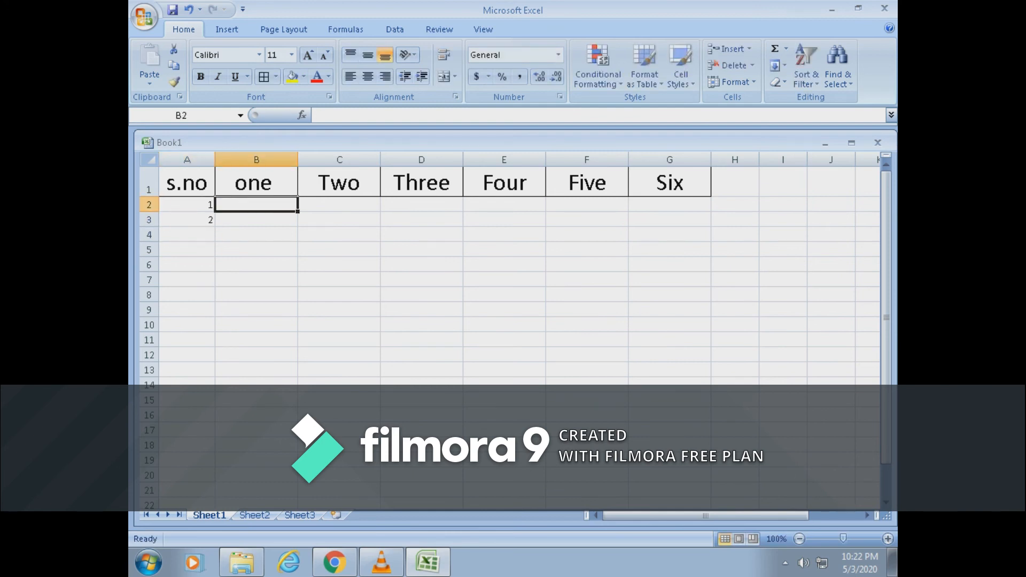
Enter the values 10, 15, 20, 25, 30 and 35 in cells B2 to G2 of the first data row.
type("10")
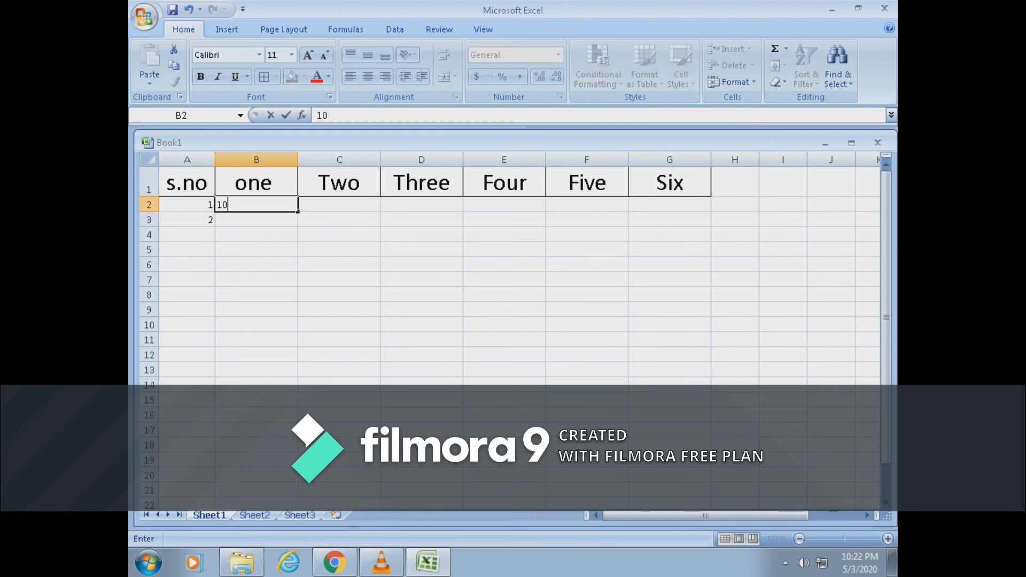
key("Tab")
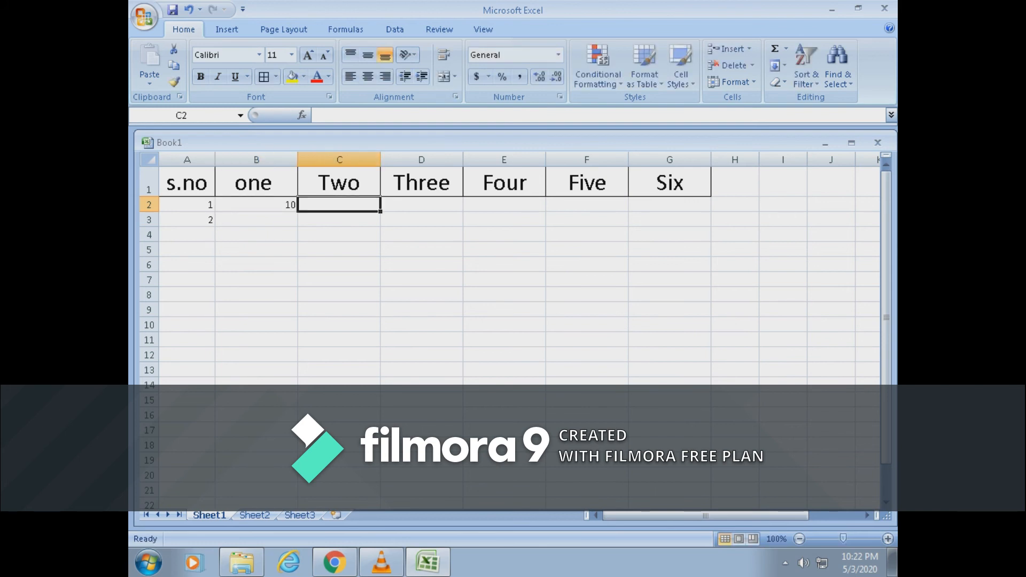
type("15")
key("Tab")
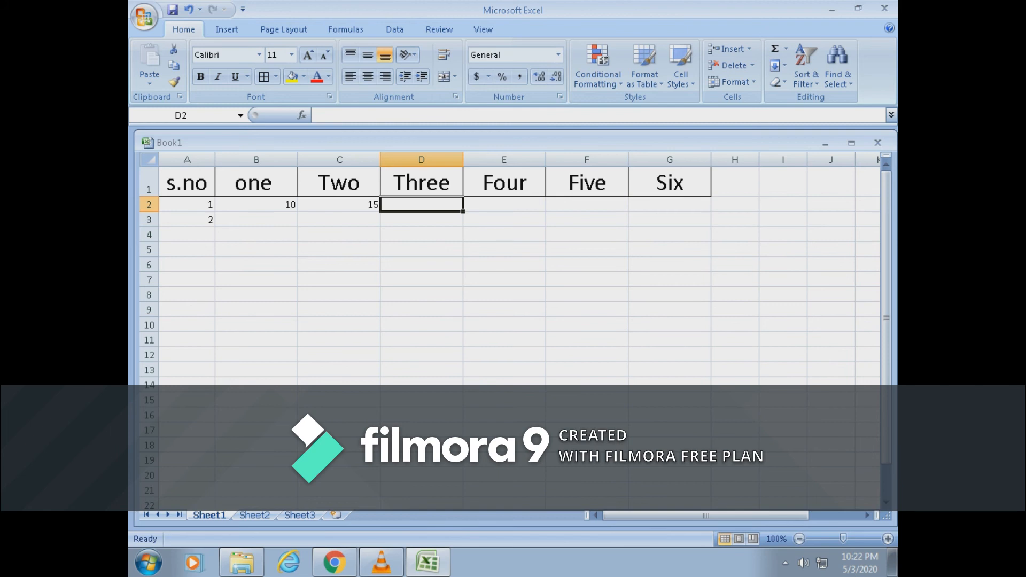
type("20")
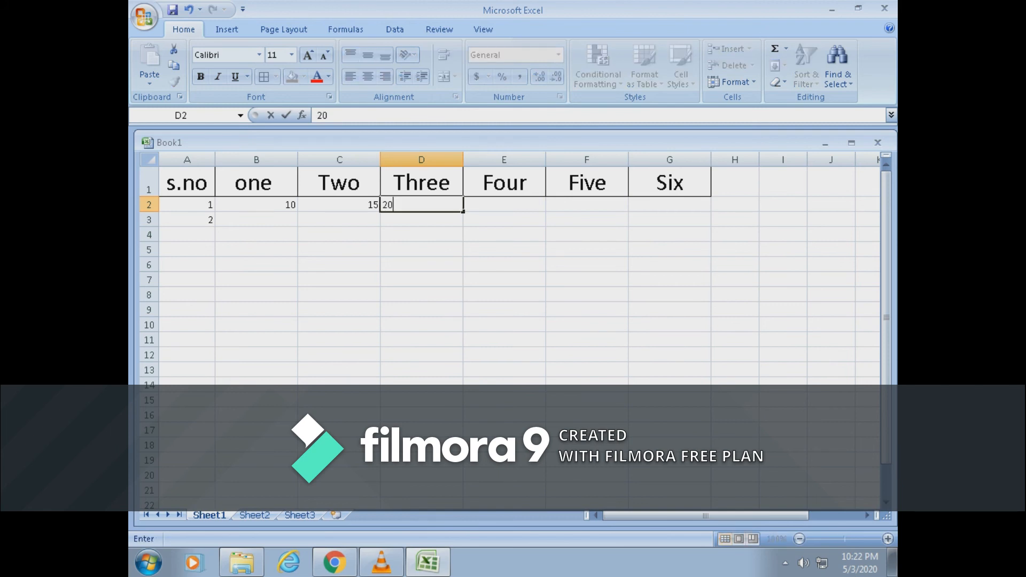
key("Tab")
type("25")
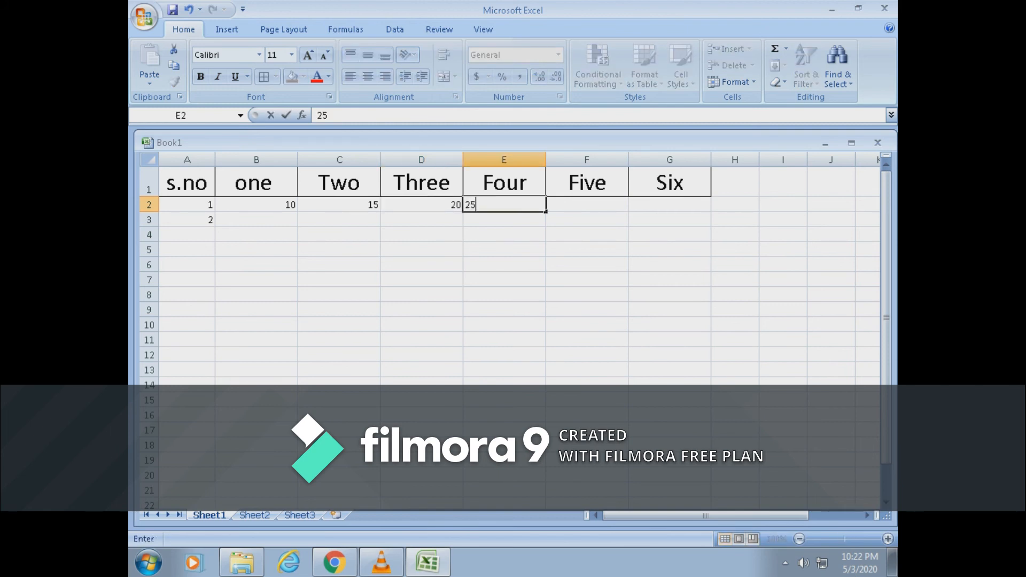
key("Tab")
type("30")
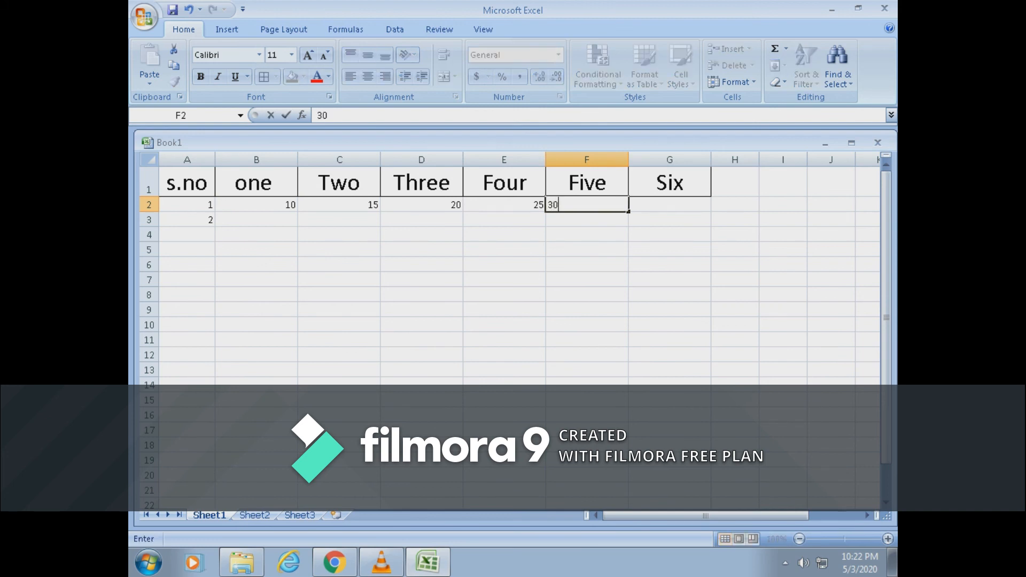
key("Tab")
type("35")
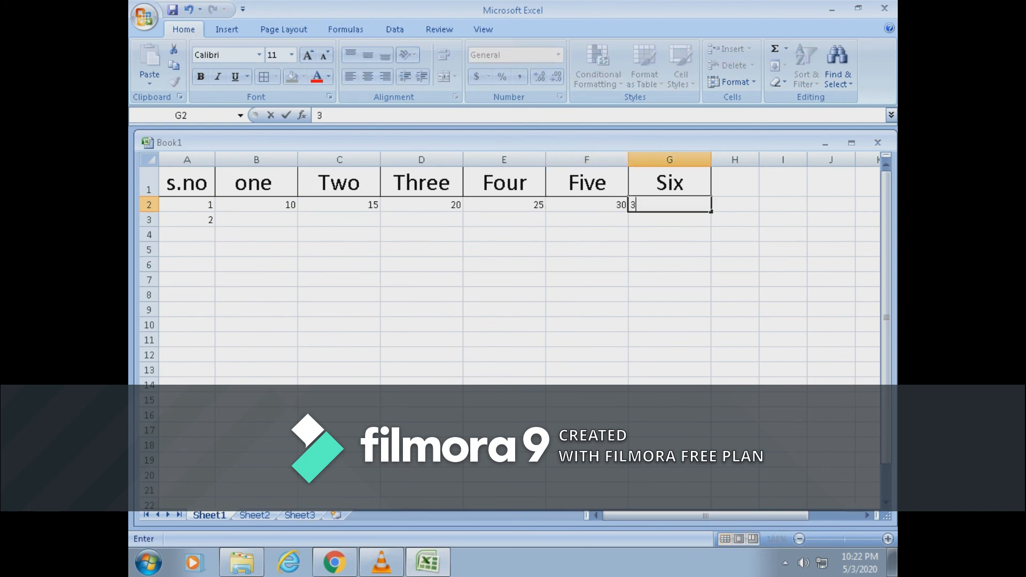
key("Down")
Enter the values 15, 20, 25, 30, 35 and 40 in cells B3 to G3 of the second data row.
key("Left")
key("Left")
key("Left")
key("Left")
key("Left")
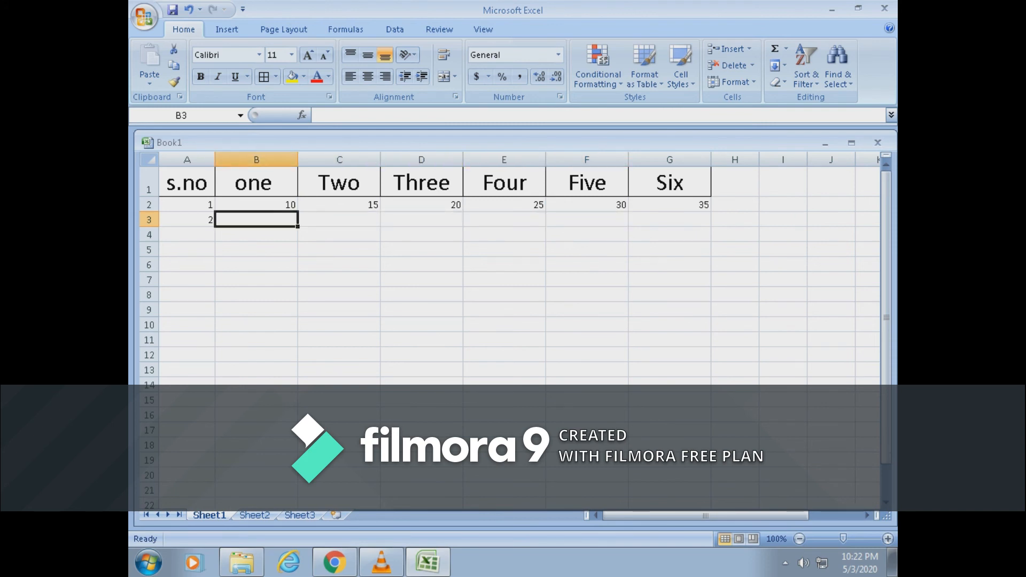
type("15")
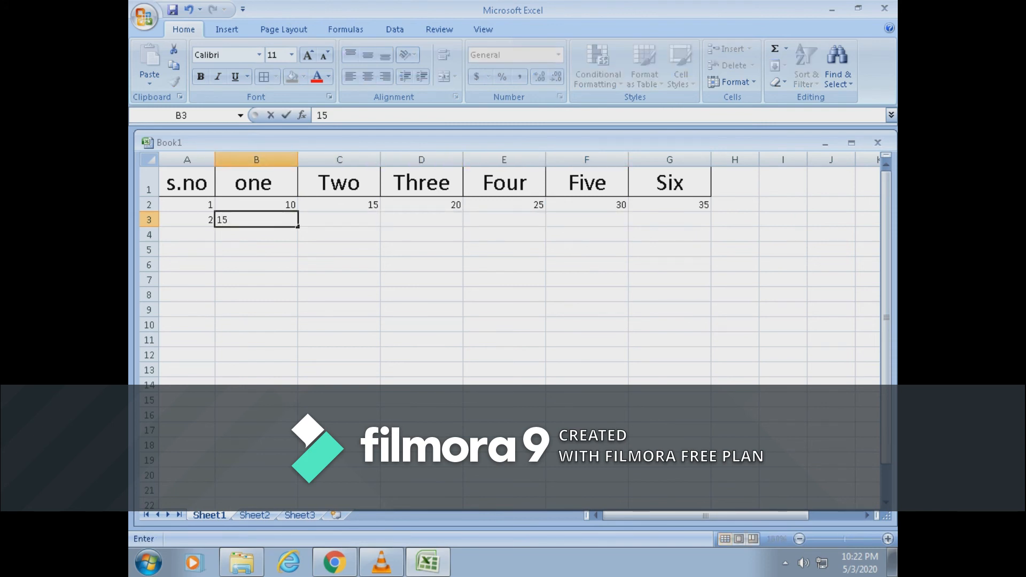
key("Tab")
type("20")
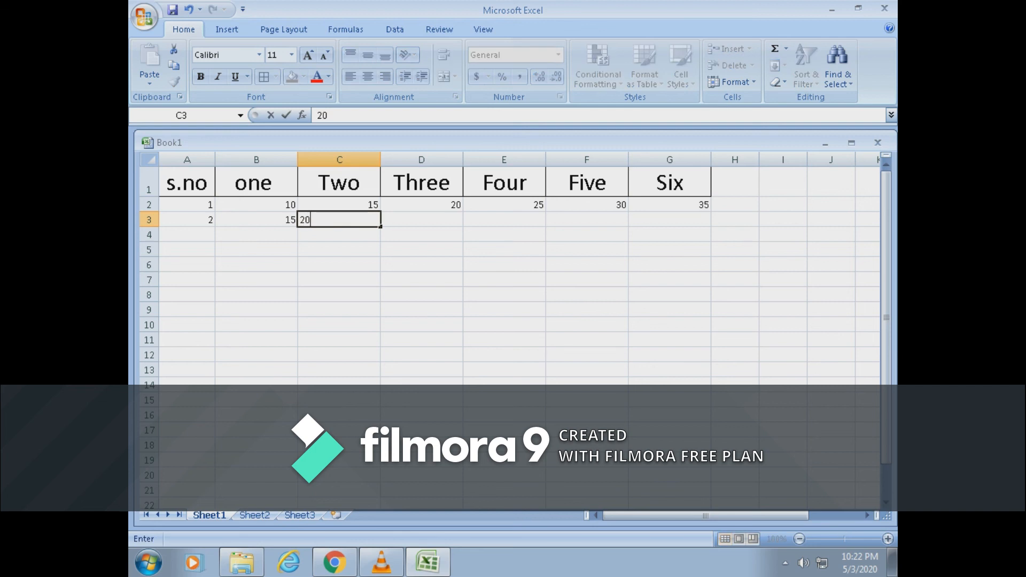
key("Tab")
type("25")
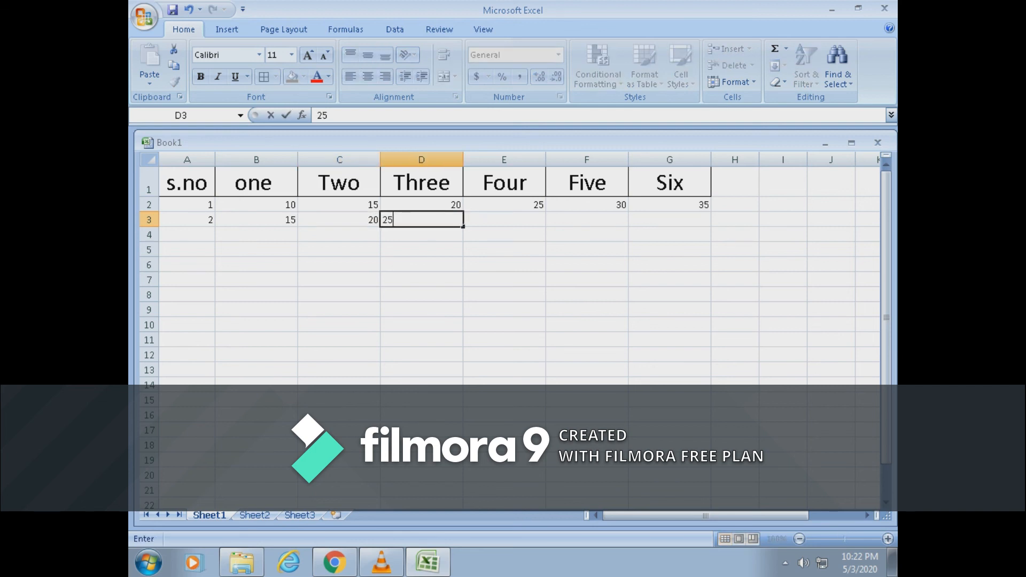
key("Tab")
type("30")
key("Tab")
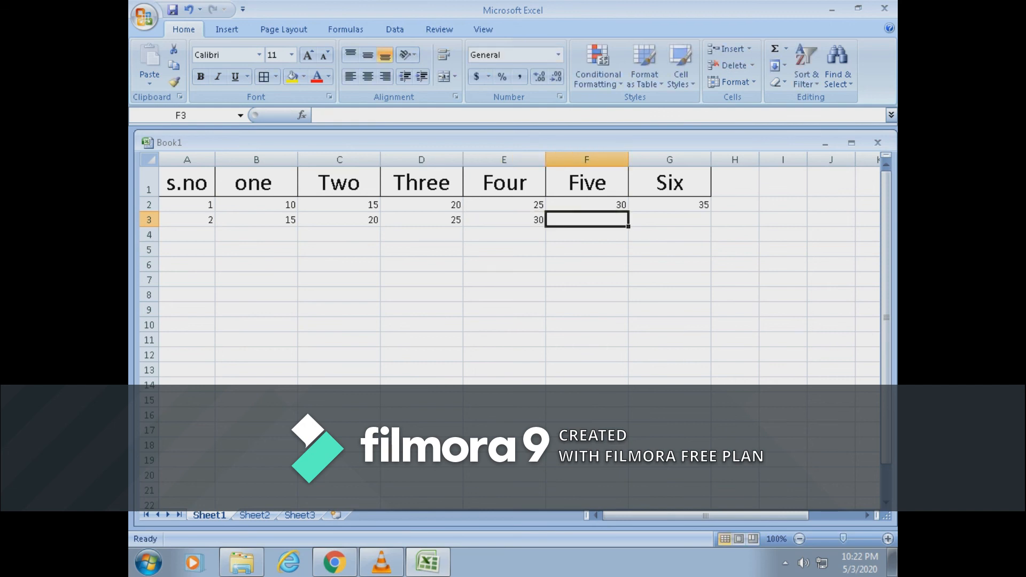
type("35")
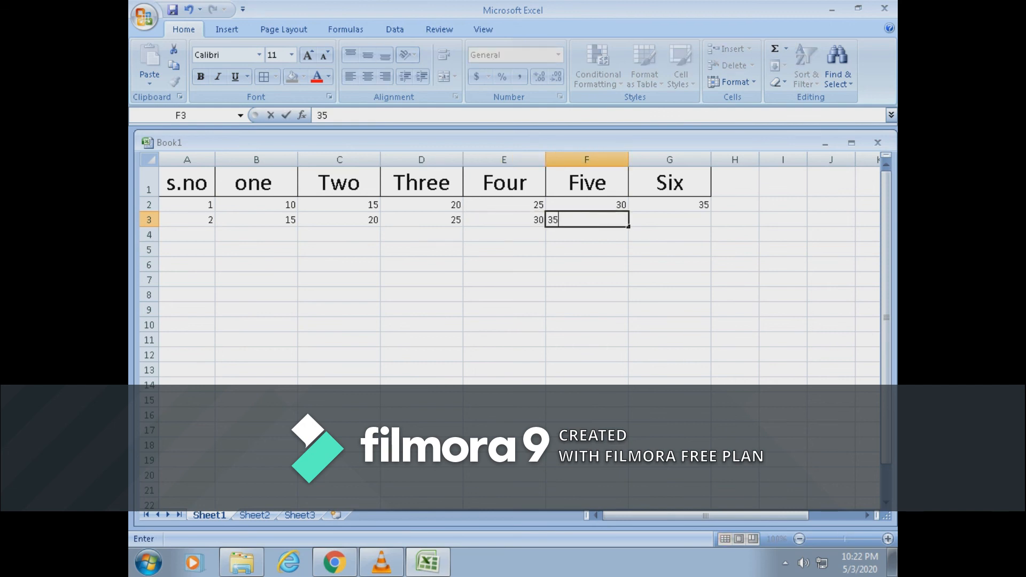
key("Tab")
type("40")
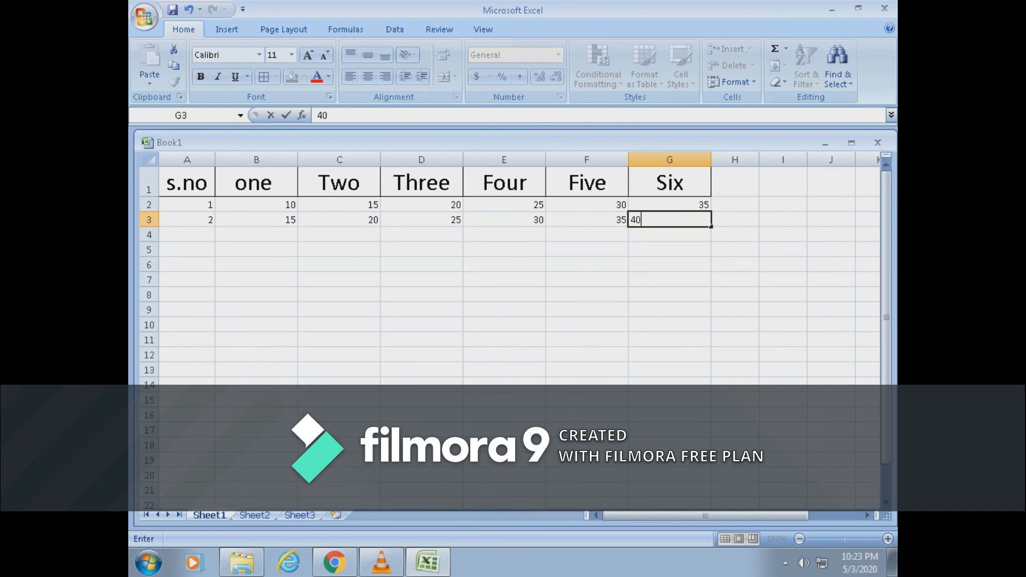
key("Return")
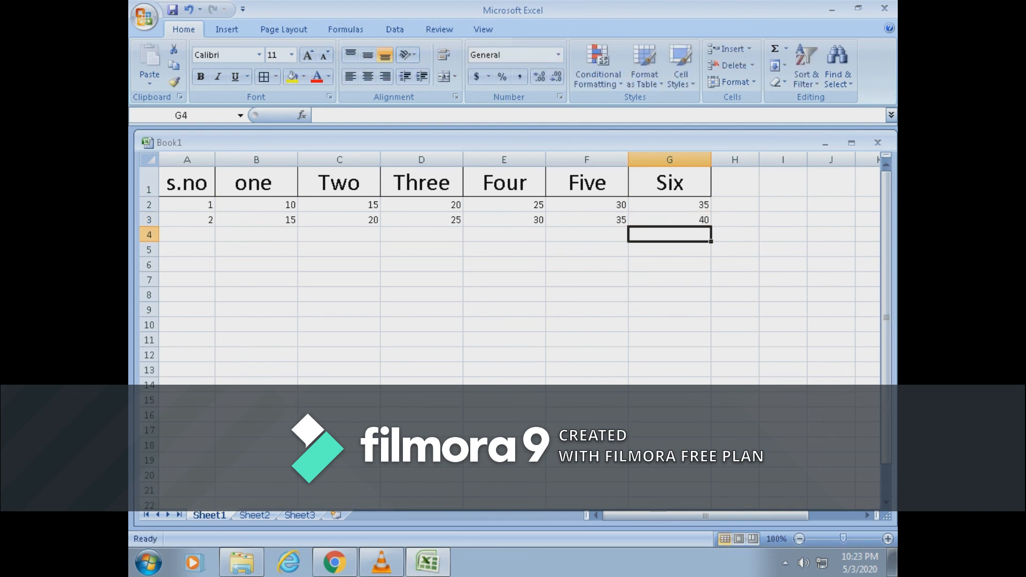
Centre the contents of all cells in the sheet horizontally.
left_click(339, 340)
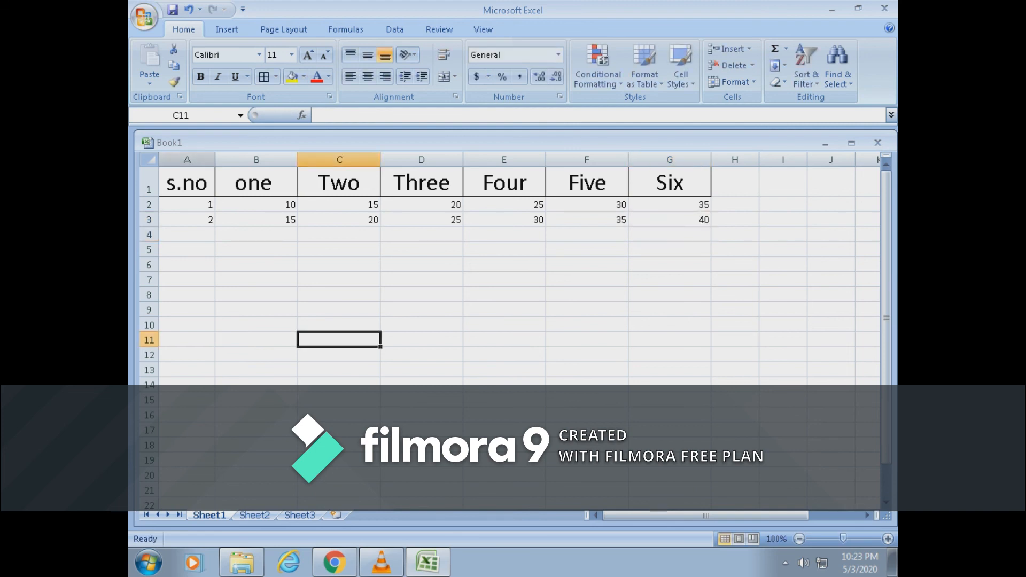
left_click(187, 159)
left_click(422, 325)
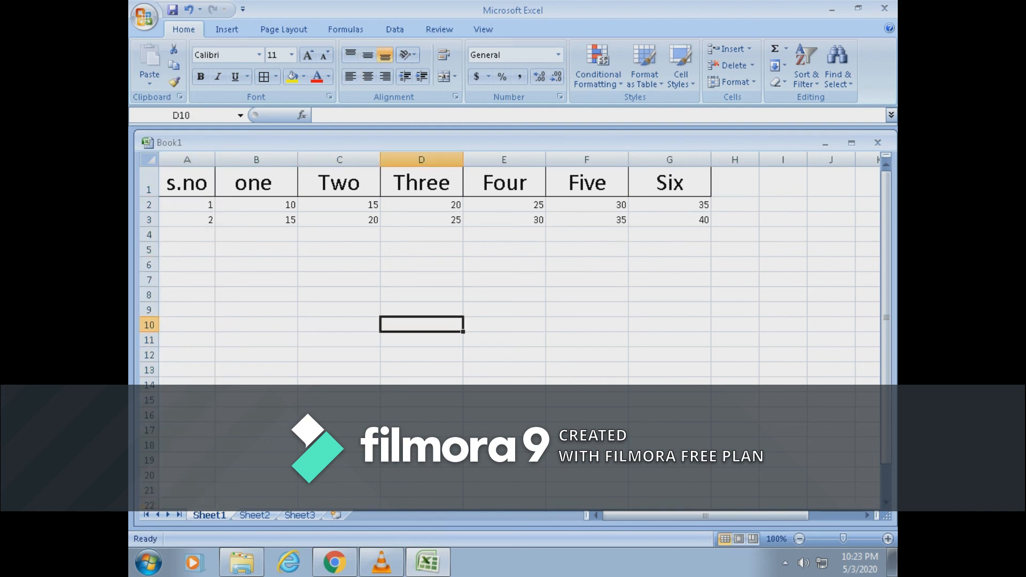
left_click(150, 159)
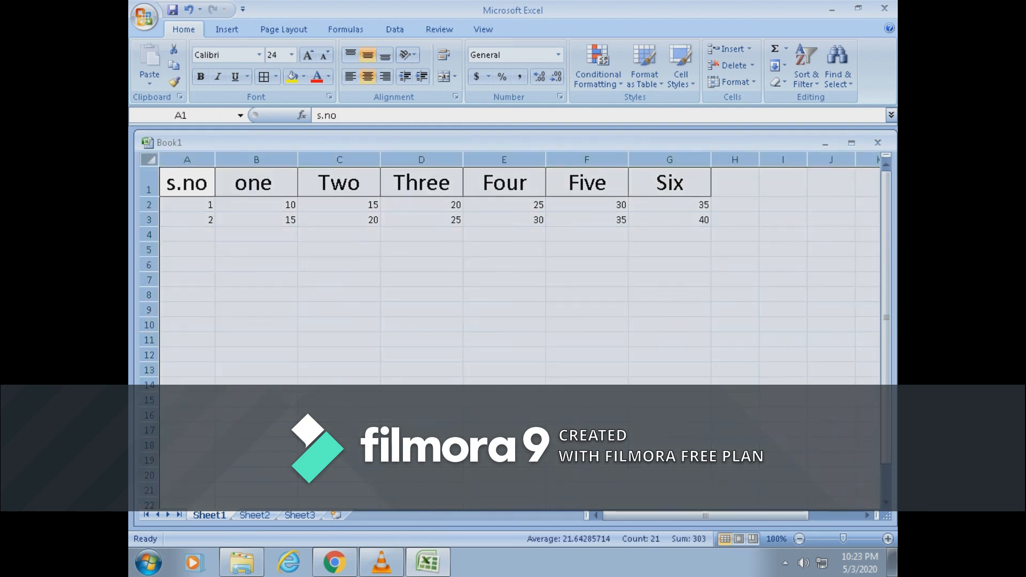
left_click(368, 76)
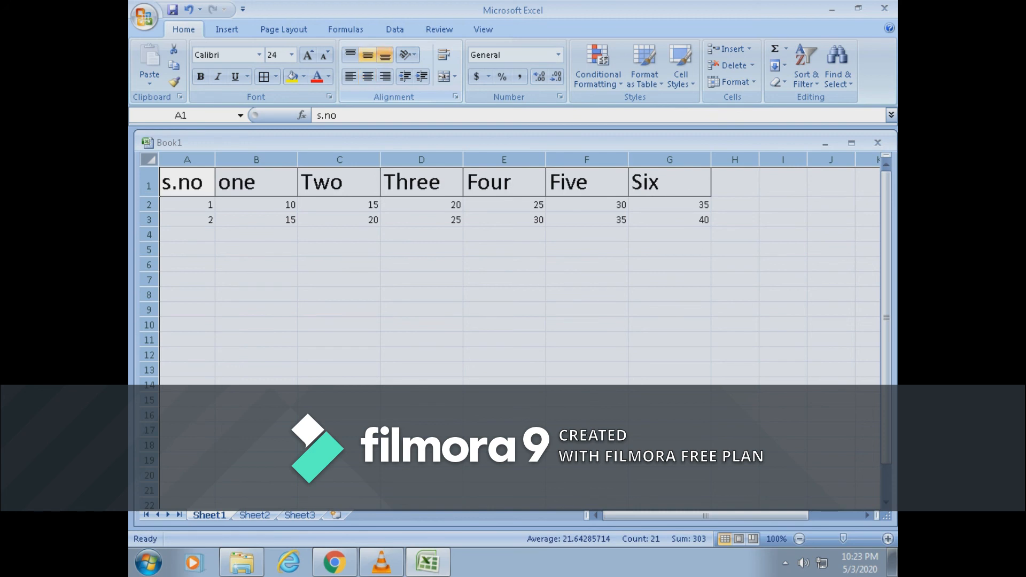
left_click(368, 76)
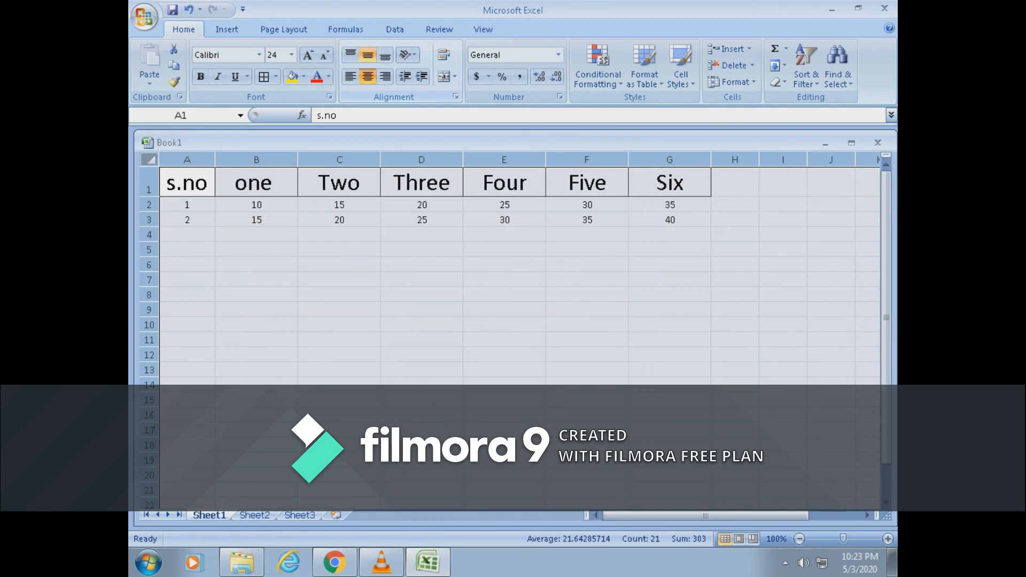
left_click(257, 324)
Extend the number series in columns A, B and C from rows 2 and 3 down to row 16.
left_click_drag(187, 204, 214, 421)
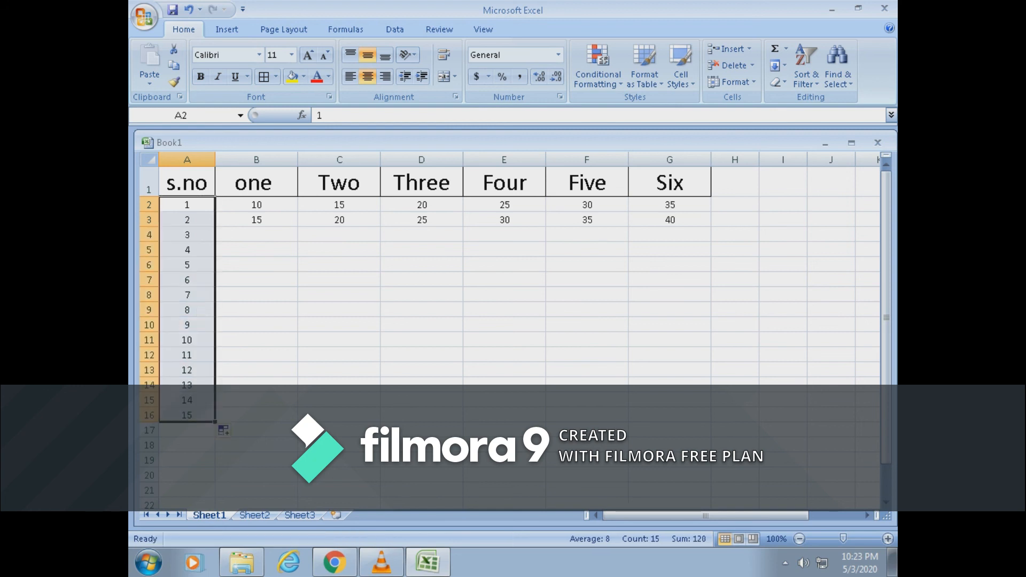
left_click(256, 355)
left_click_drag(256, 205, 297, 422)
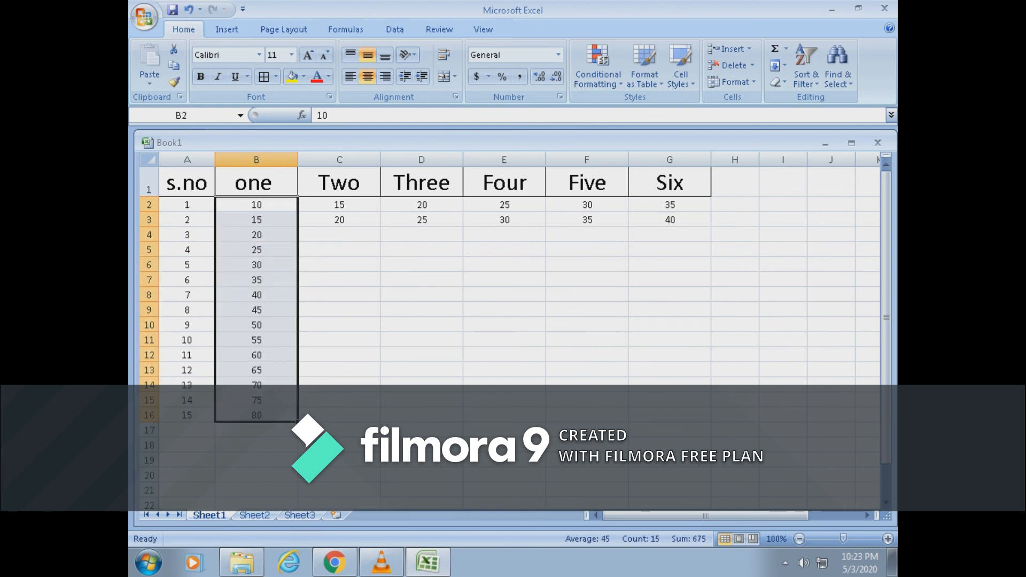
left_click(339, 385)
left_click_drag(339, 205, 380, 422)
left_click(421, 339)
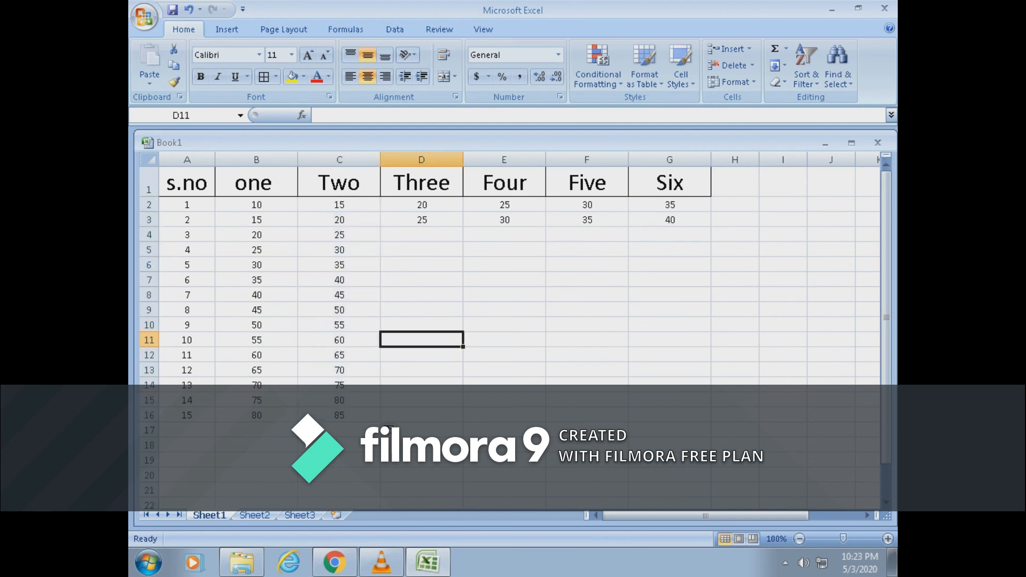
Extend the number series in columns D, E, F and G from rows 2 and 3 down to row 16.
left_click_drag(422, 205, 463, 418)
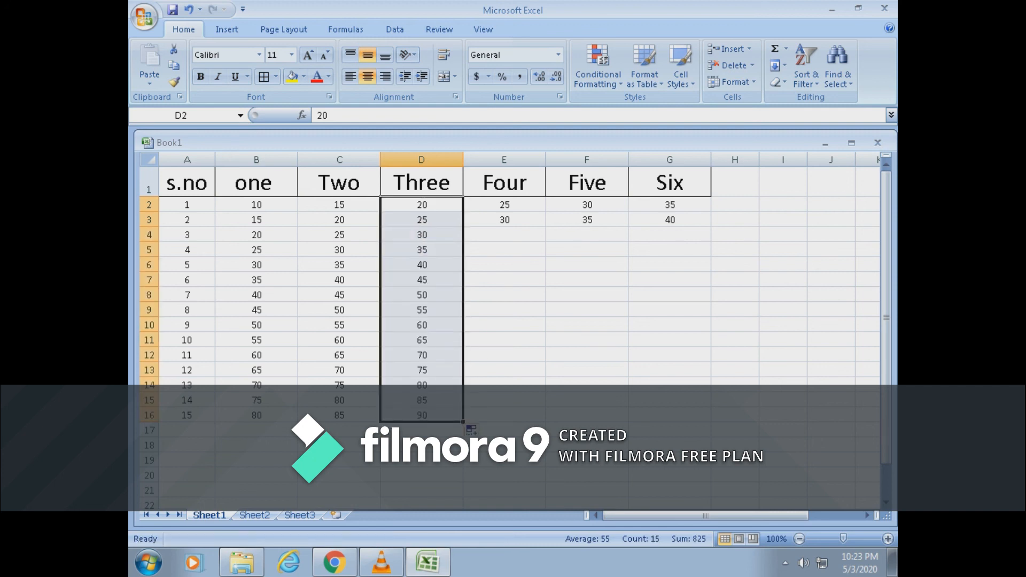
left_click(504, 280)
left_click_drag(504, 204, 545, 423)
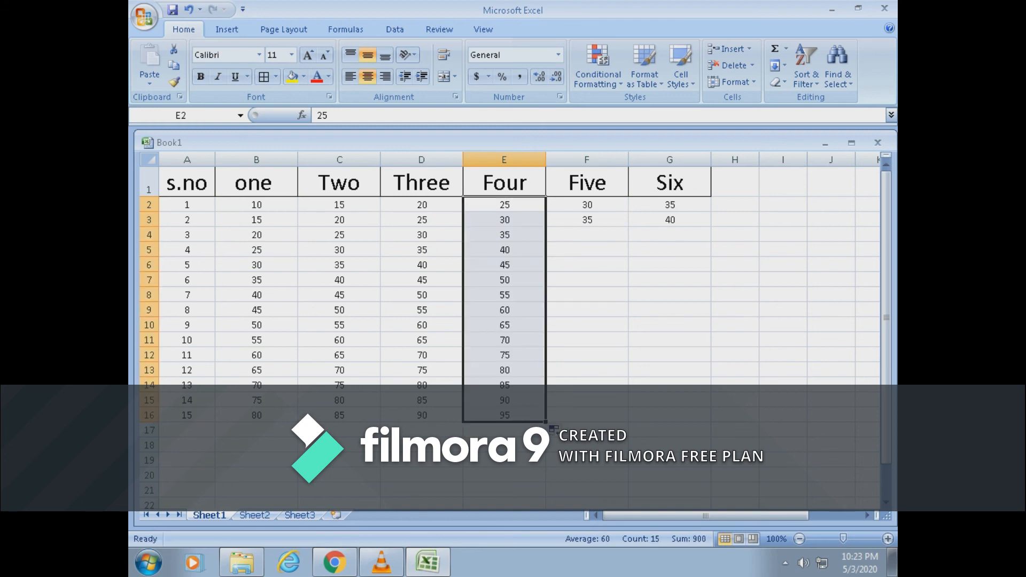
left_click(587, 400)
left_click_drag(587, 205, 711, 423)
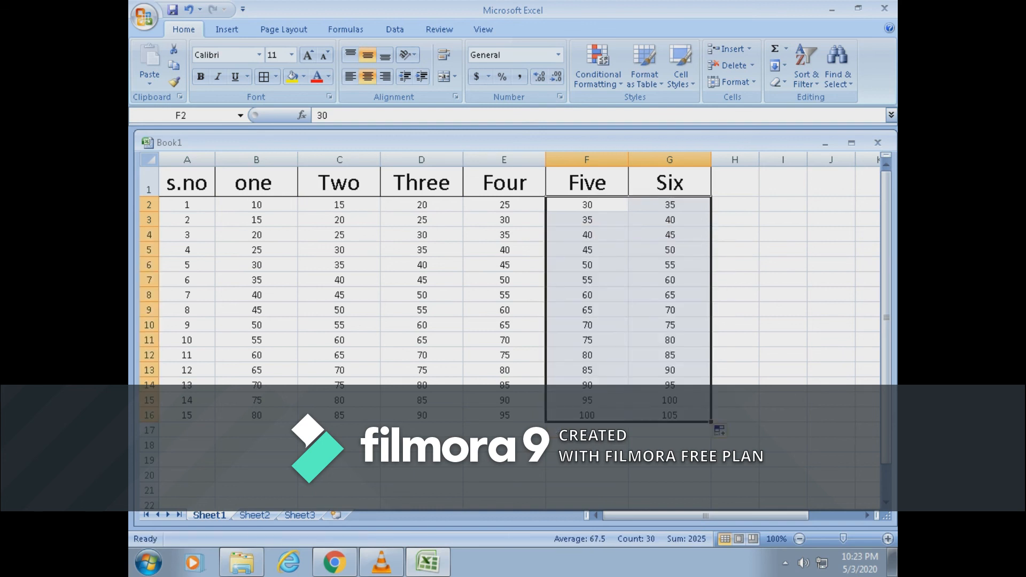
left_click(339, 460)
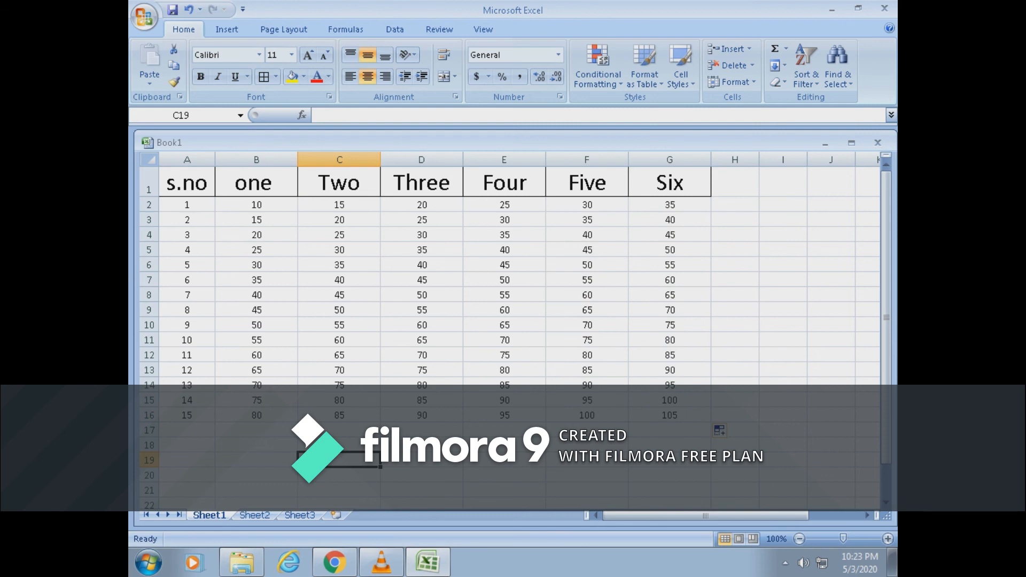
Apply All Borders to the number range A2 to G16.
left_click_drag(187, 205, 670, 416)
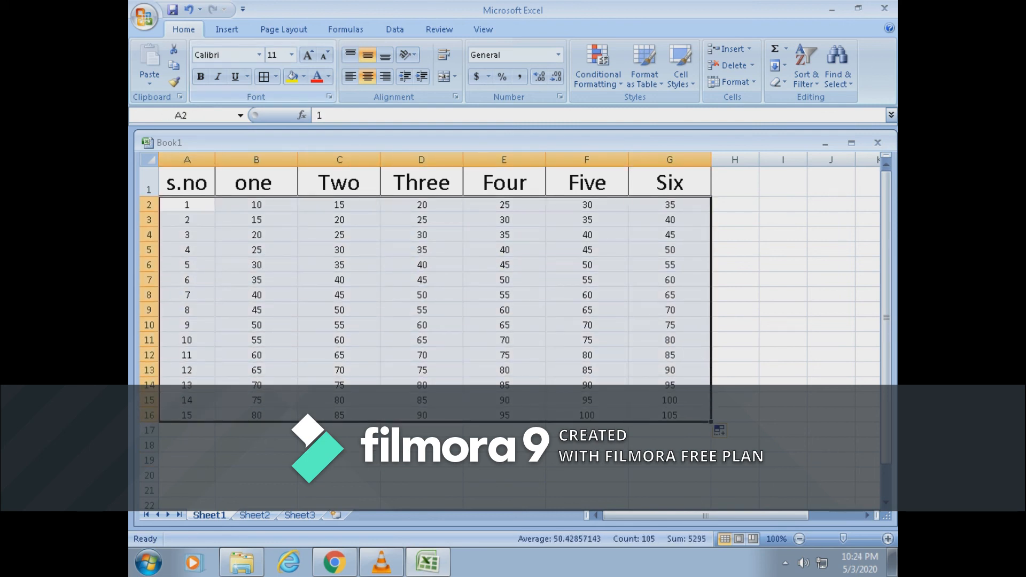
left_click(276, 77)
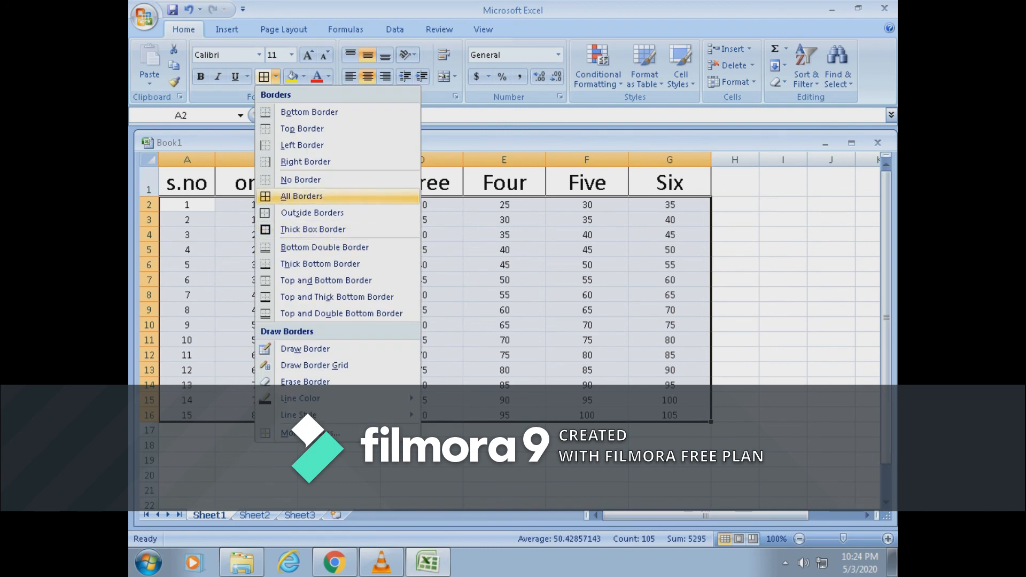
left_click(301, 196)
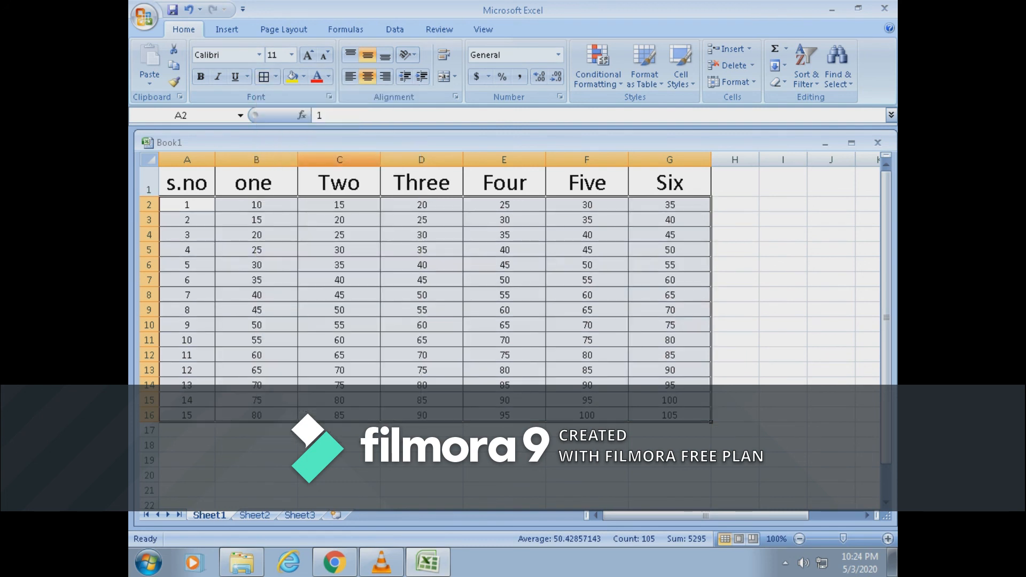
left_click(339, 444)
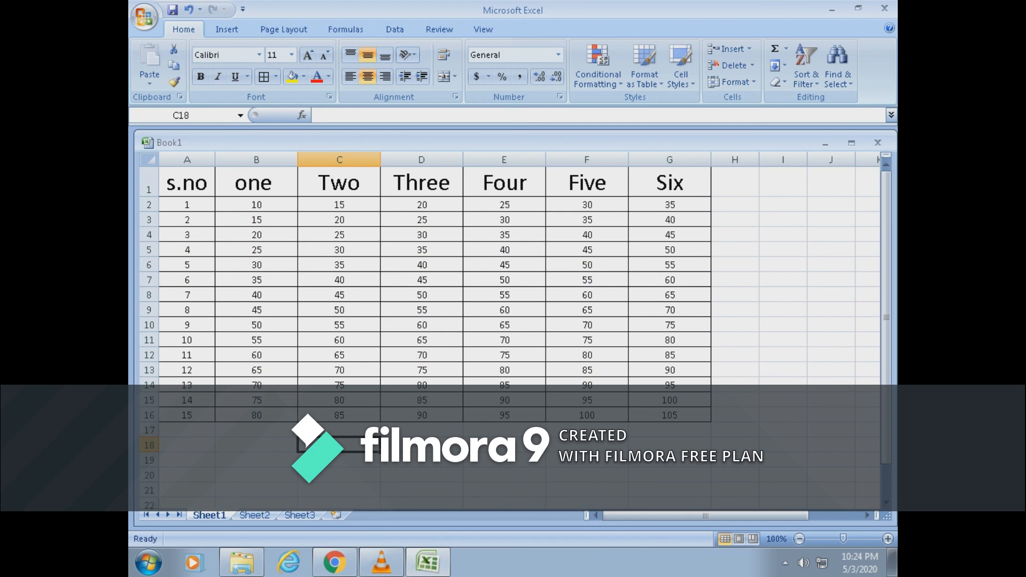
Enter 4 in cell H2 and 3 in cell H3, beside the bordered table.
left_click(735, 205)
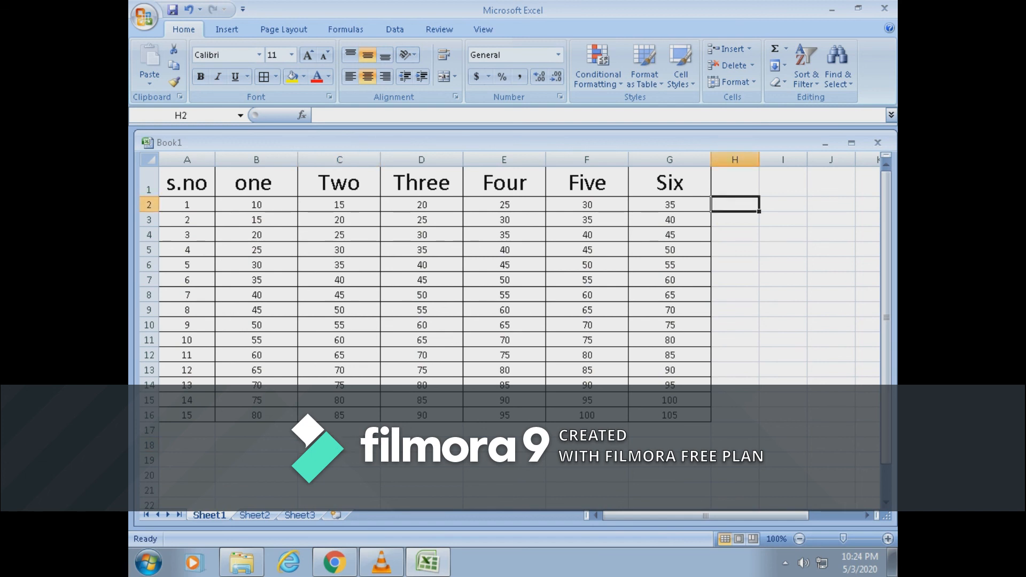
type("4")
key("Return")
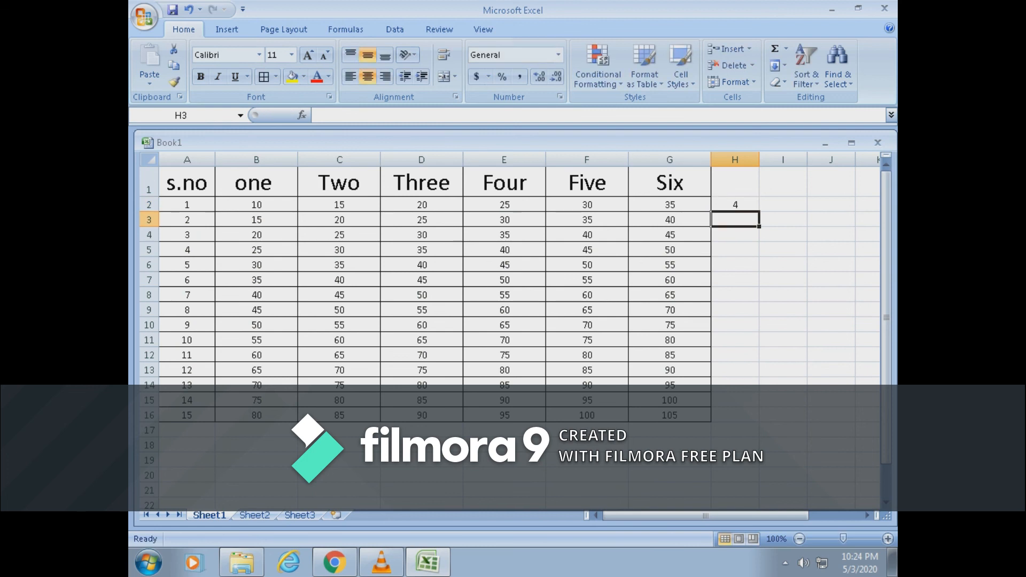
type("3")
key("Return")
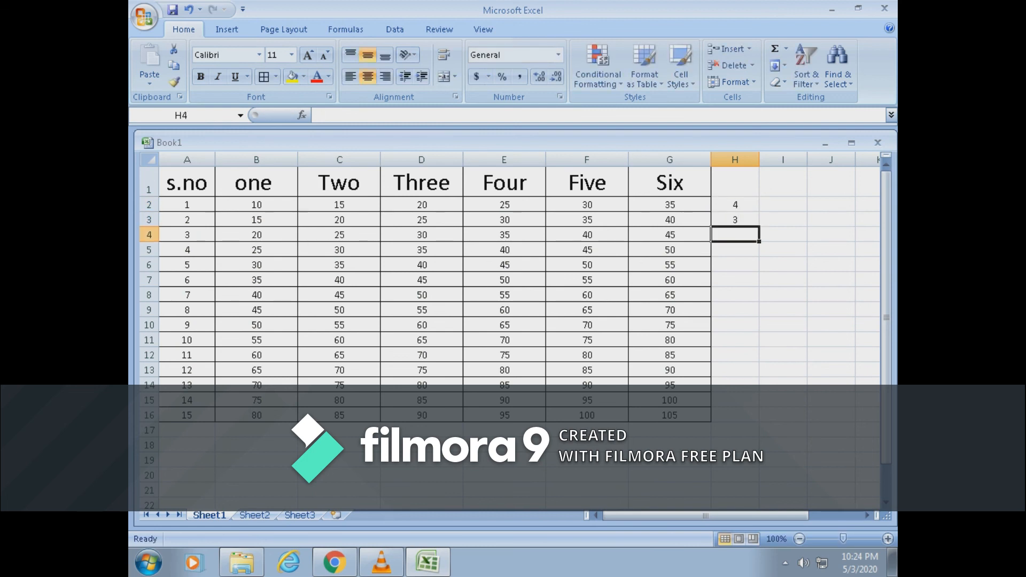
Add the two numbers in column H with the formula =H2+H3 in cell H4.
type("=")
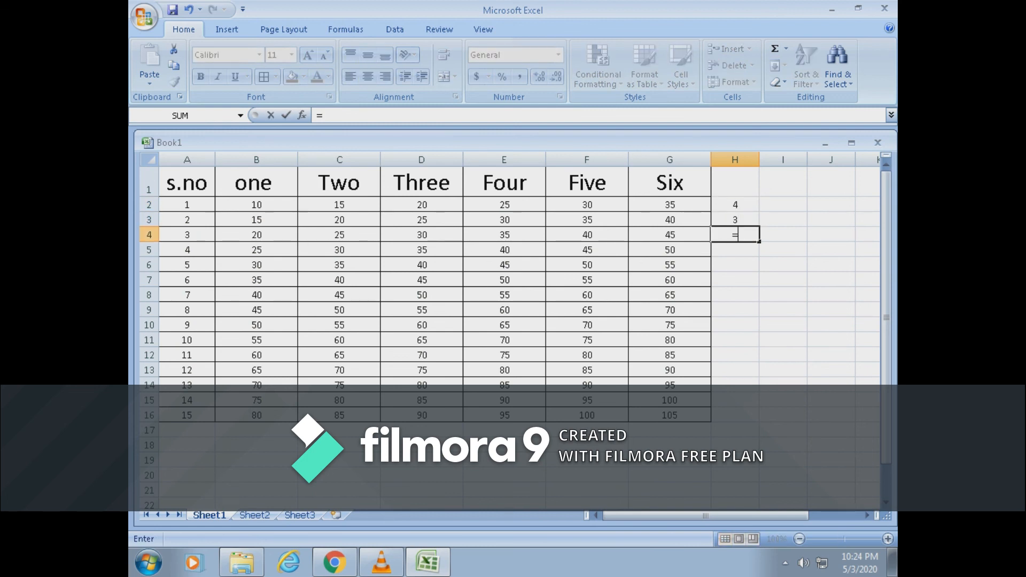
left_click(735, 204)
type("+")
left_click(735, 219)
key("Return")
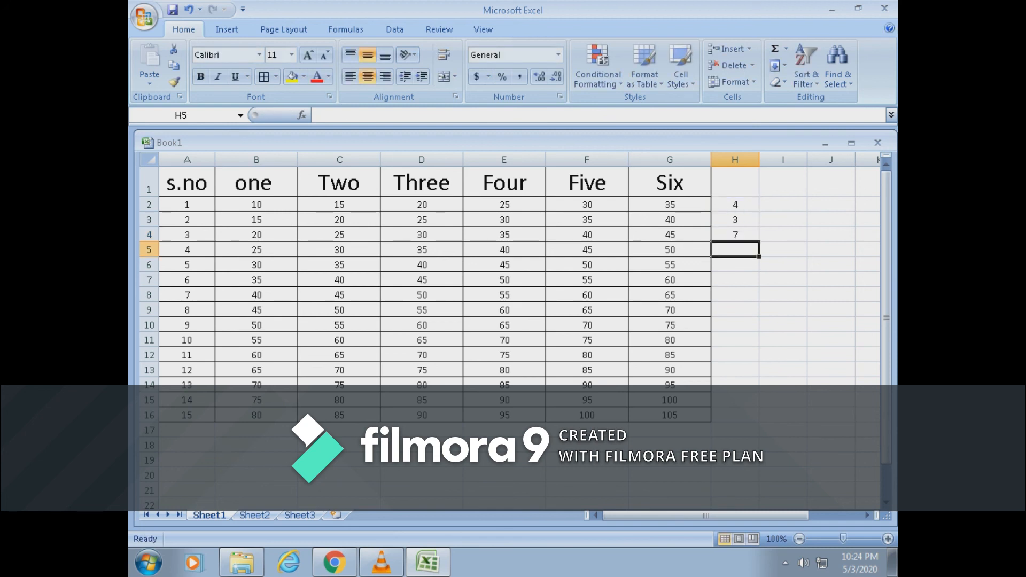
Enter 4 in cell I2 and 3 in cell I3.
left_click(783, 205)
left_click_drag(705, 516, 732, 515)
type("4")
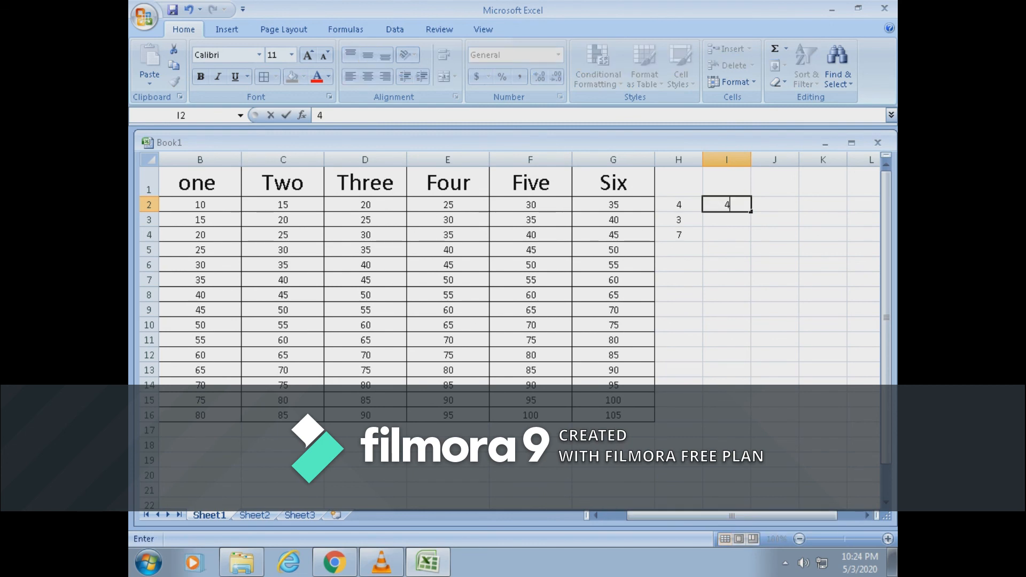
key("Return")
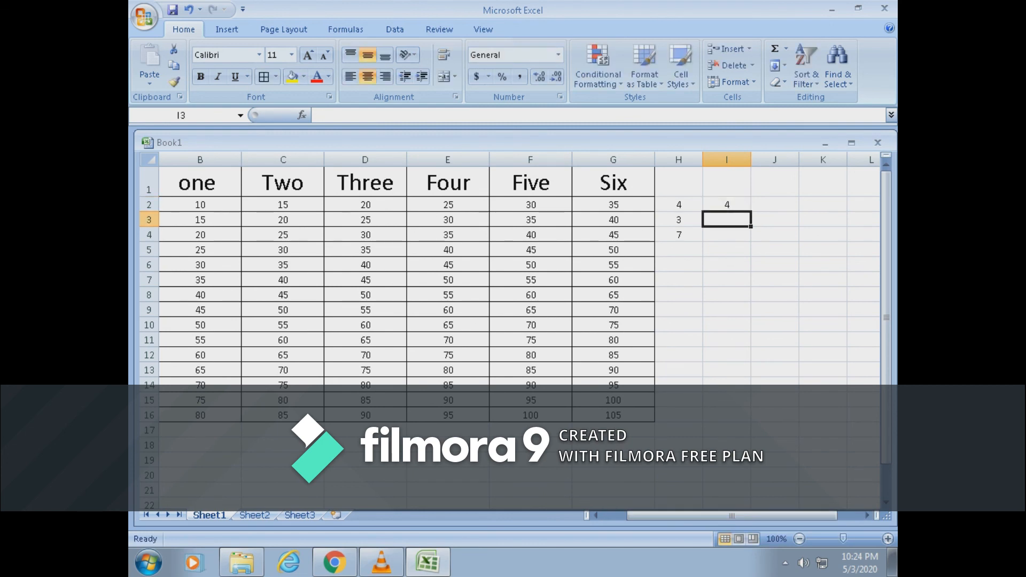
type("3")
key("Return")
Multiply the two numbers in column I with the formula =I2*I3 in cell I4.
type("=")
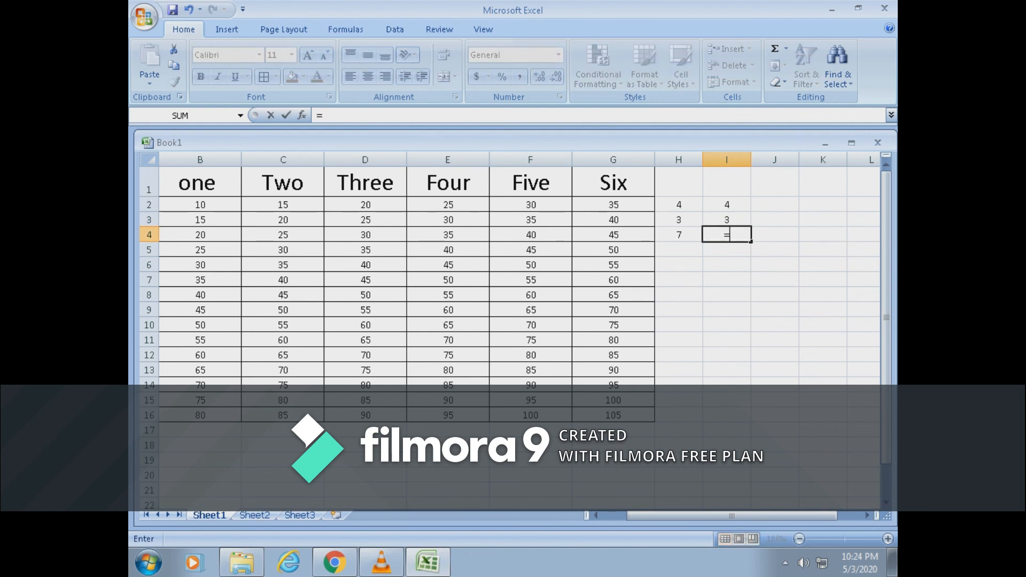
key("Up")
key("Up")
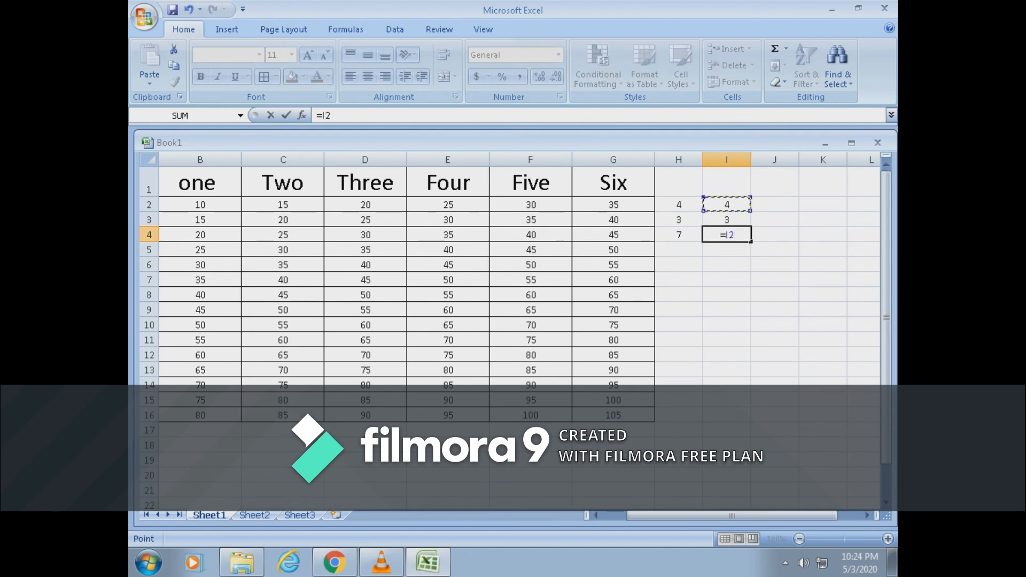
type("*I3")
key("Return")
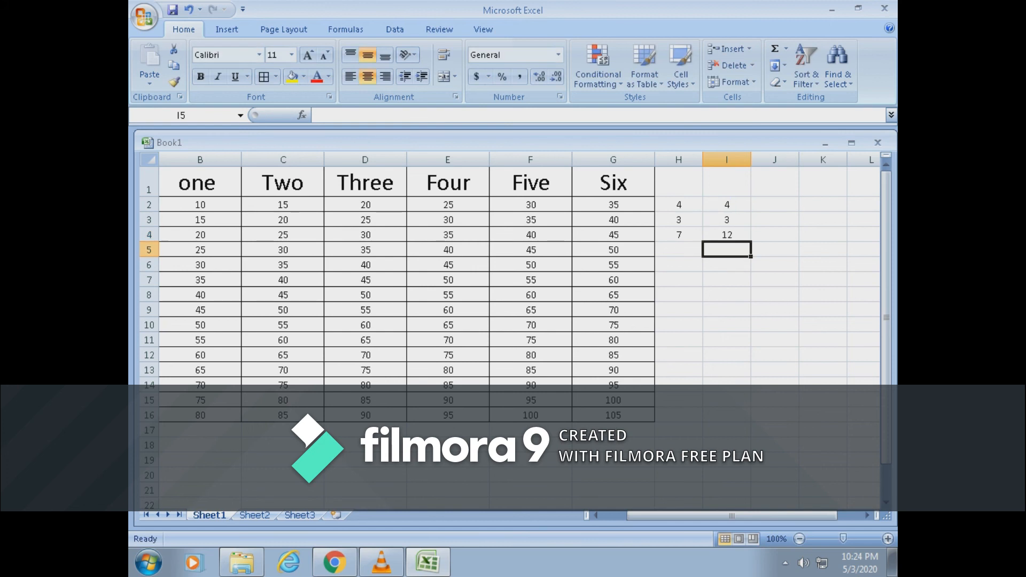
Enter 4 in cell J2 and 3 in cell J3.
left_click(774, 205)
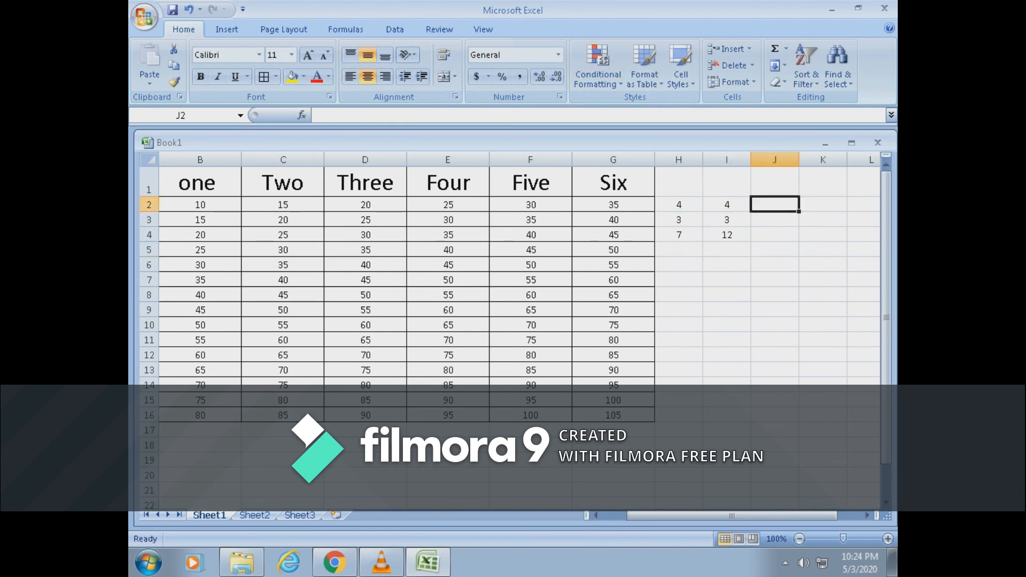
type("4")
key("Return")
type("3")
key("Return")
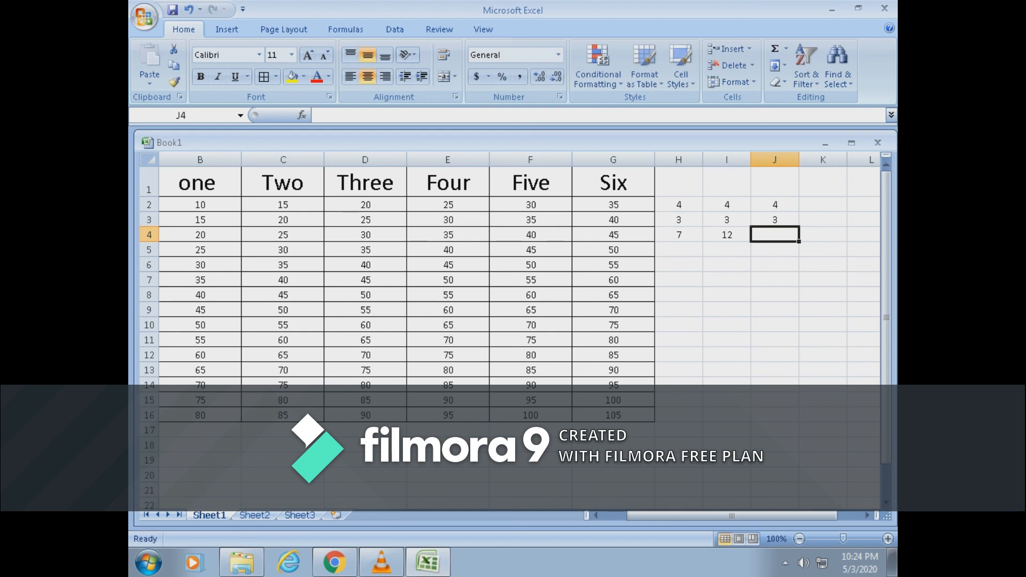
Subtract 3 from the value of J2 with a formula in cell J4.
type("=")
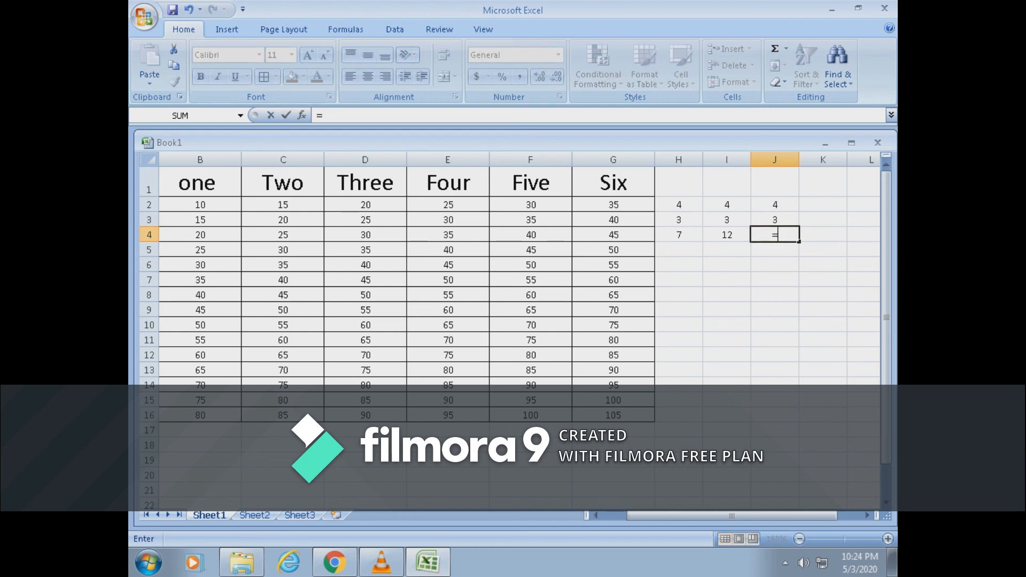
left_click(774, 204)
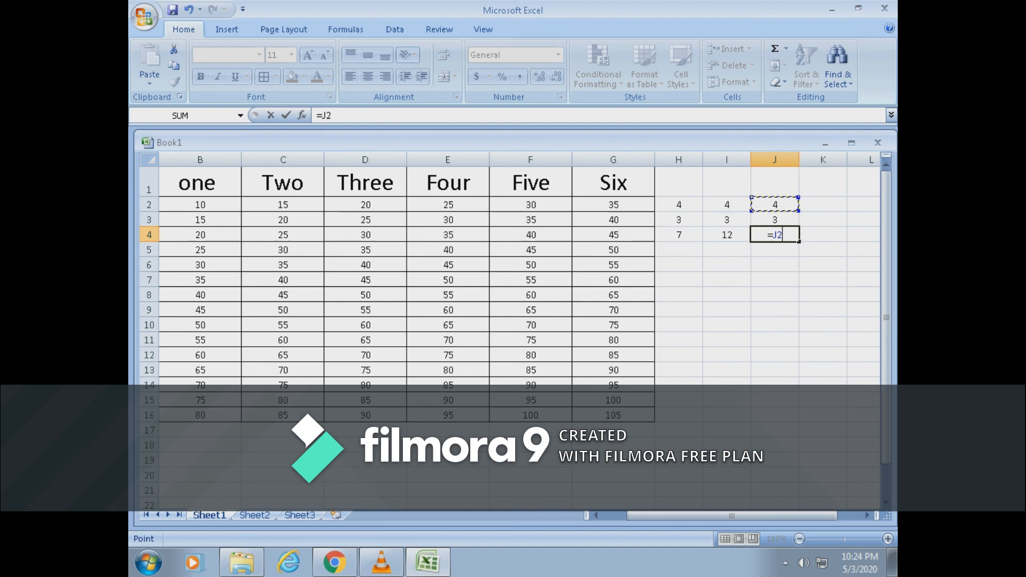
type("--")
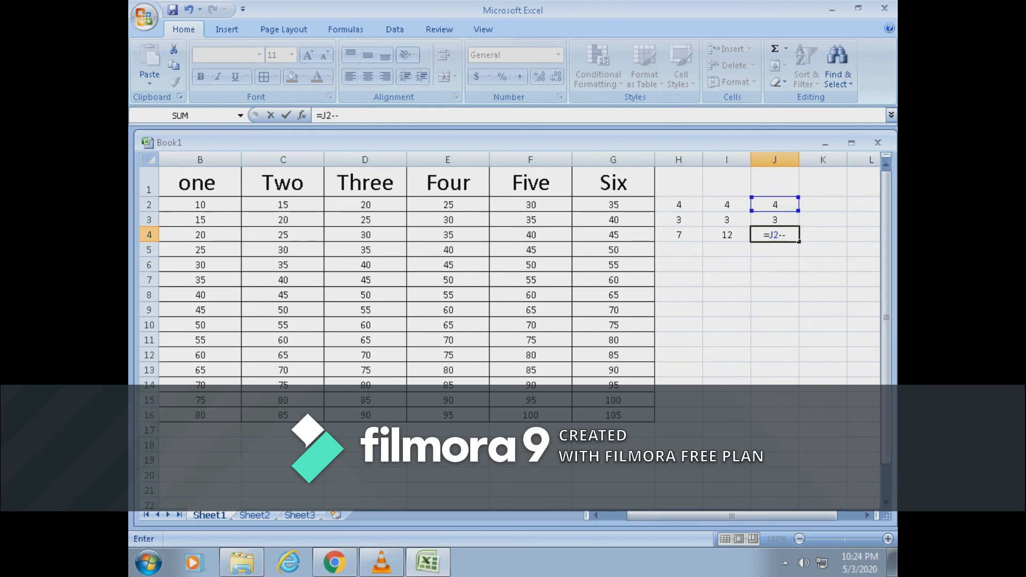
key("BackSpace")
type("3")
key("Return")
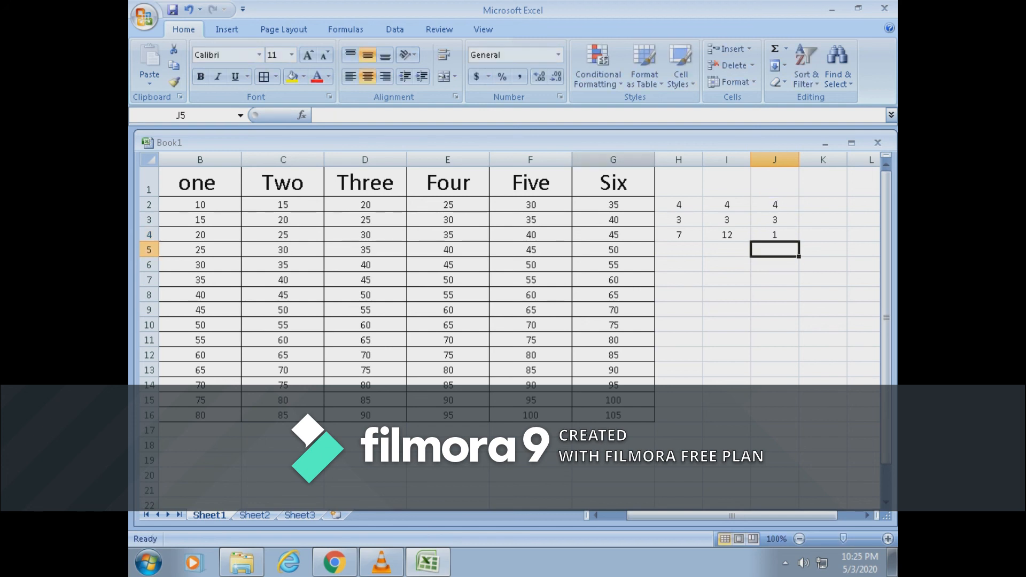
Enter 4 in cell K2 and 3 in cell K3.
left_click(823, 205)
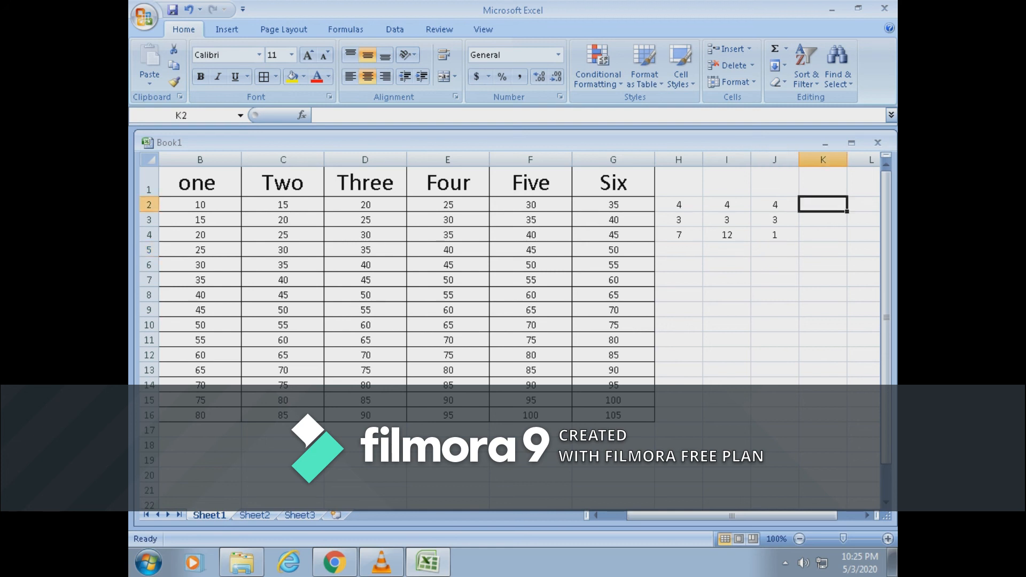
type("=")
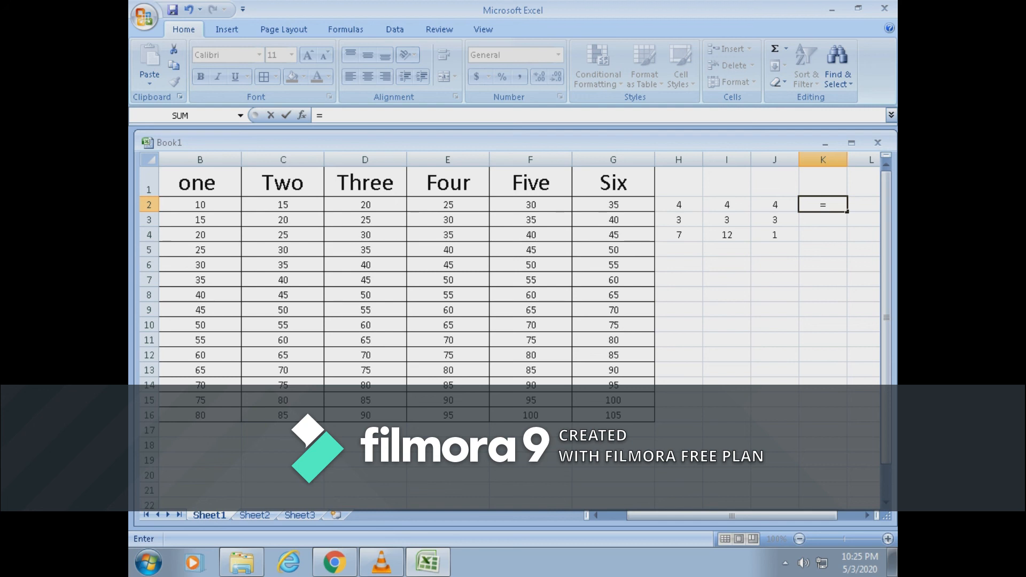
key("BackSpace")
type("4")
key("Return")
type("3")
key("Return")
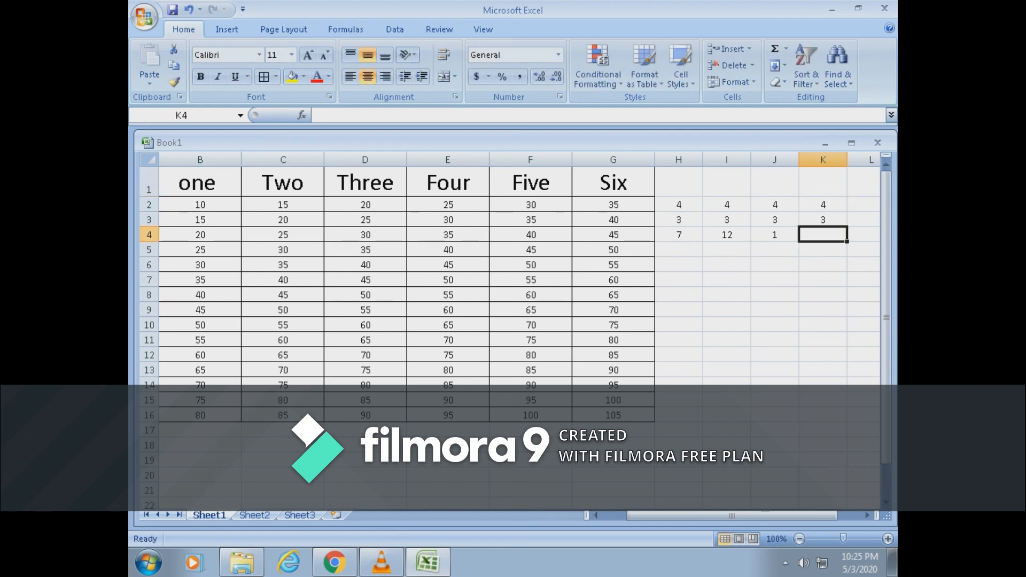
Divide the first number in column K by the second with the formula =K2/K3 in cell K4.
type("=")
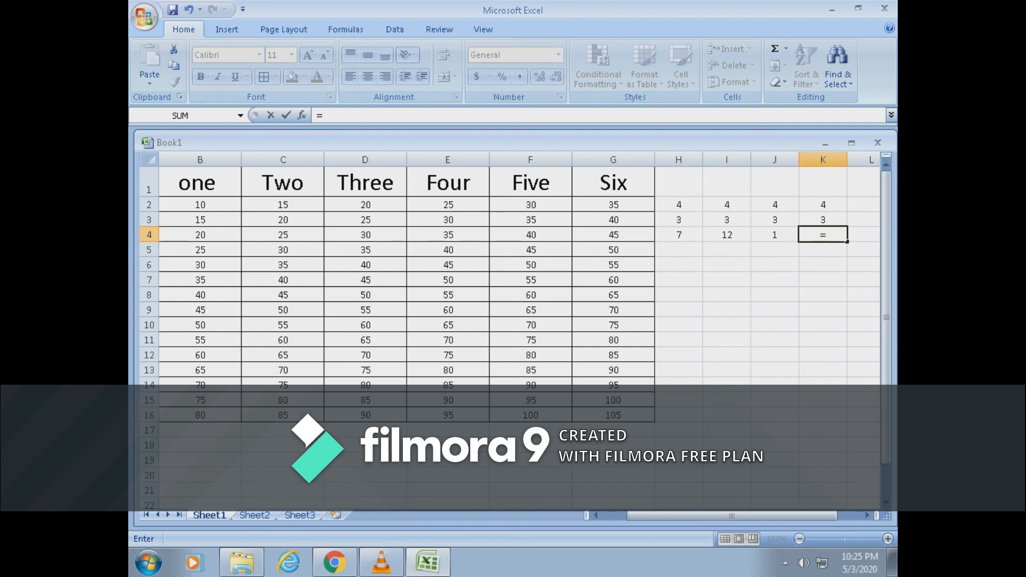
left_click(823, 205)
type("/")
left_click(823, 220)
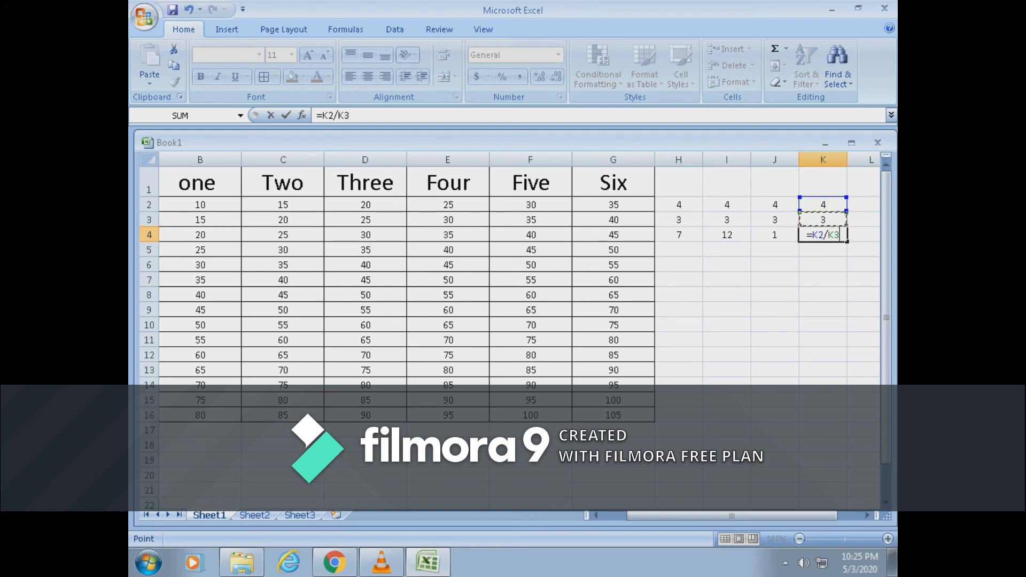
key("Return")
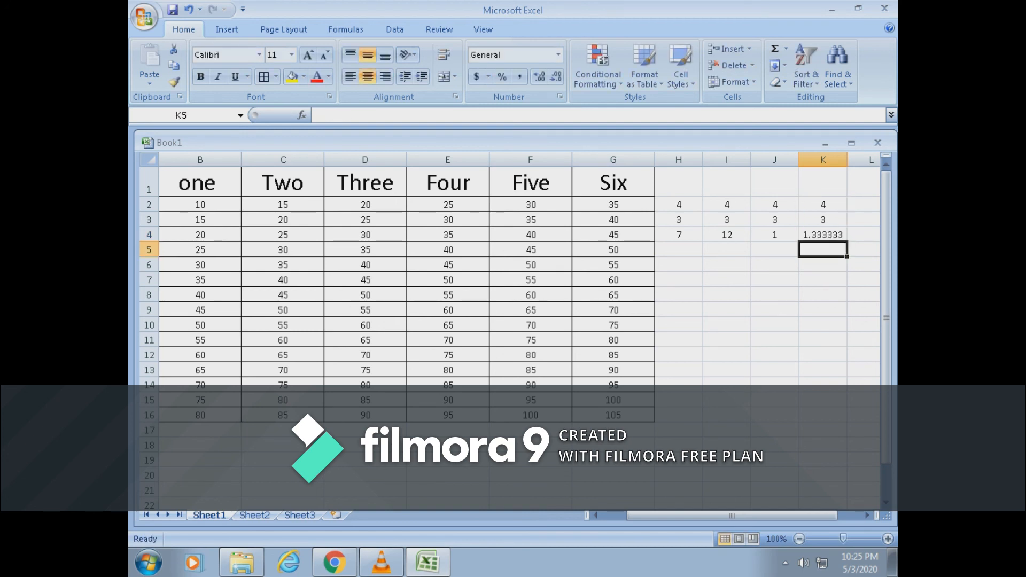
left_click(823, 234)
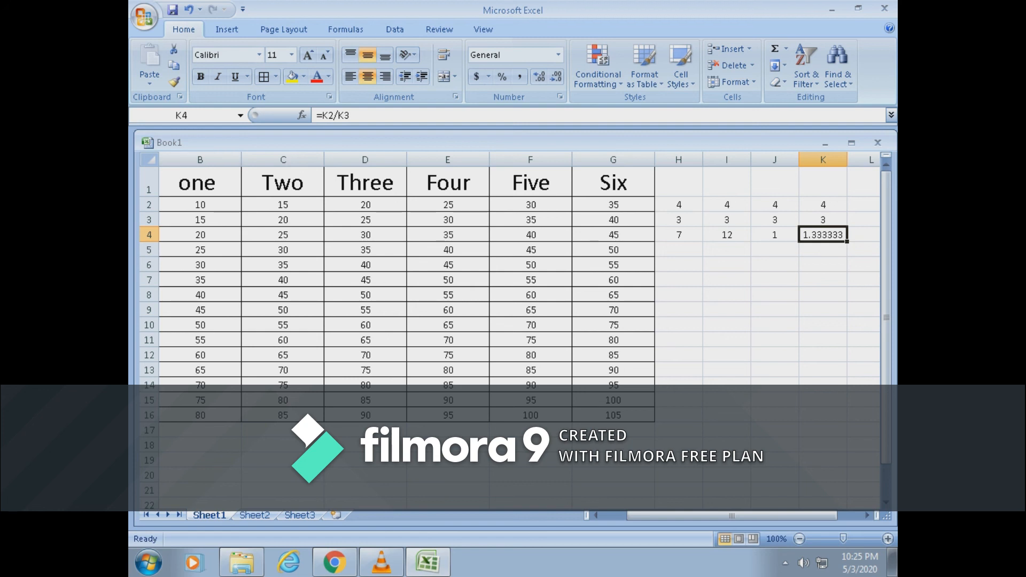
key("alt+minus")
left_click(823, 430)
mouse_move(887, 226)
left_mouse_down()
mouse_move(886, 256)
mouse_move(886, 219)
left_mouse_up()
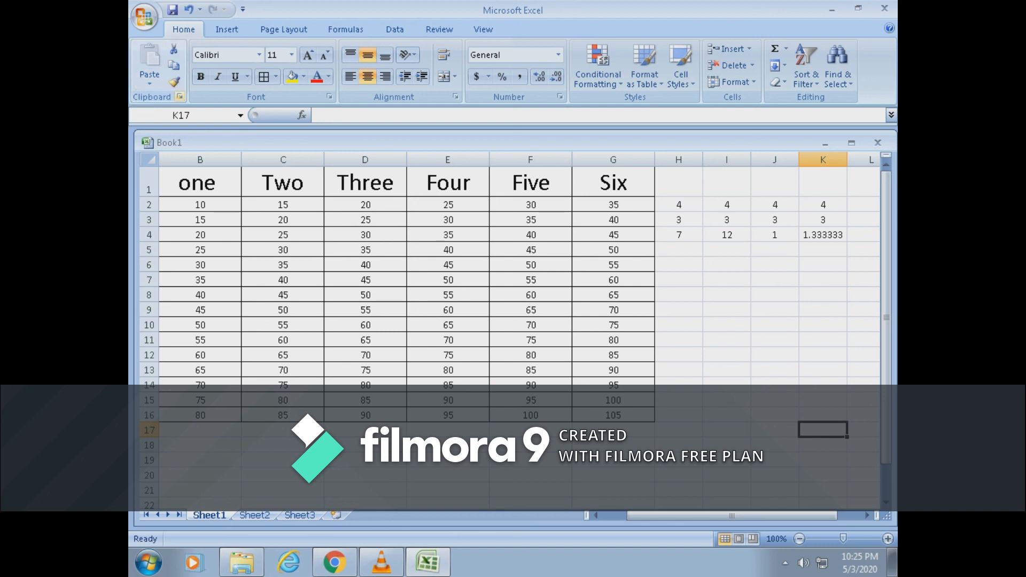
key("alt+minus")
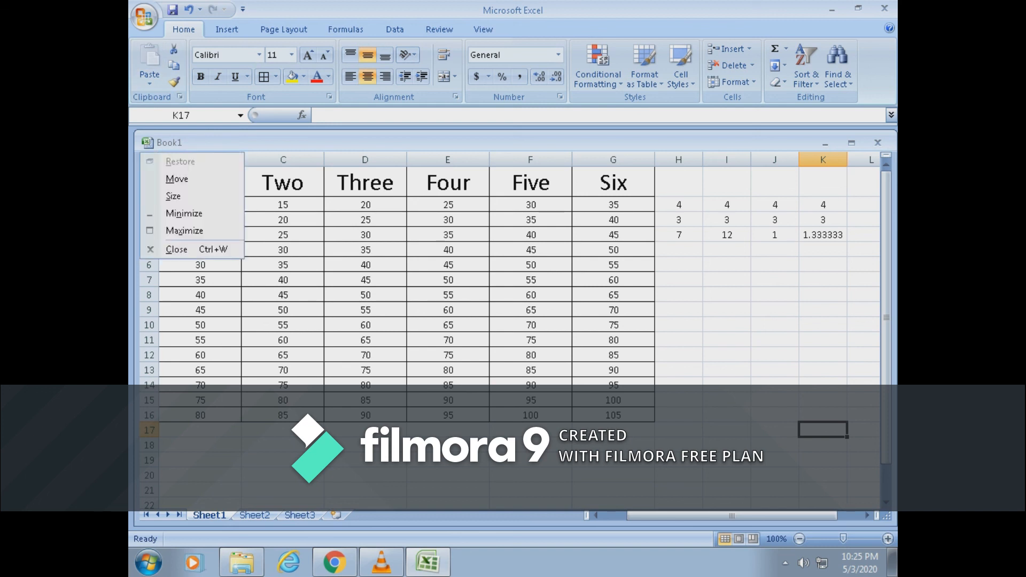
key("Escape")
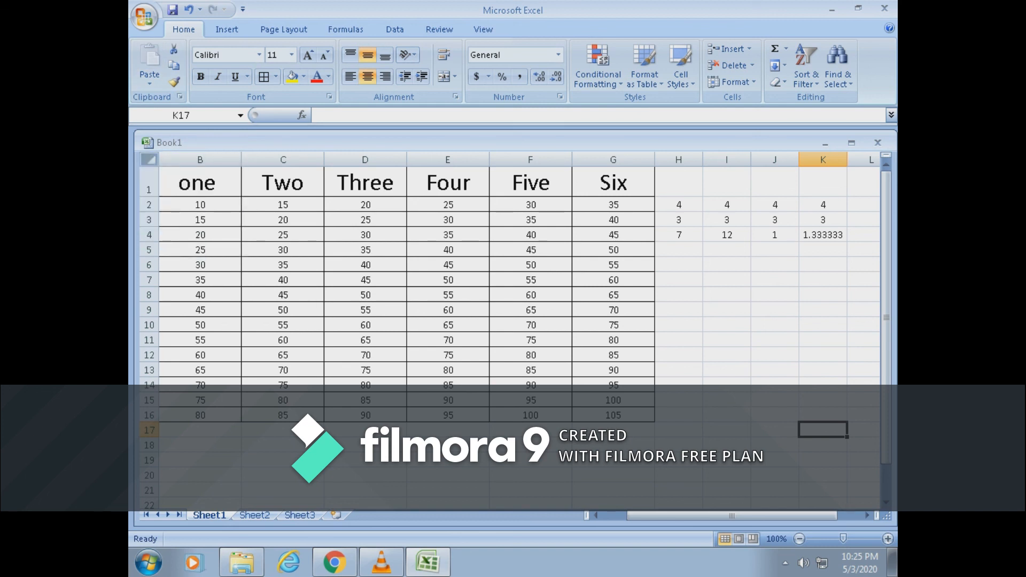
left_click(149, 159)
left_click(149, 159)
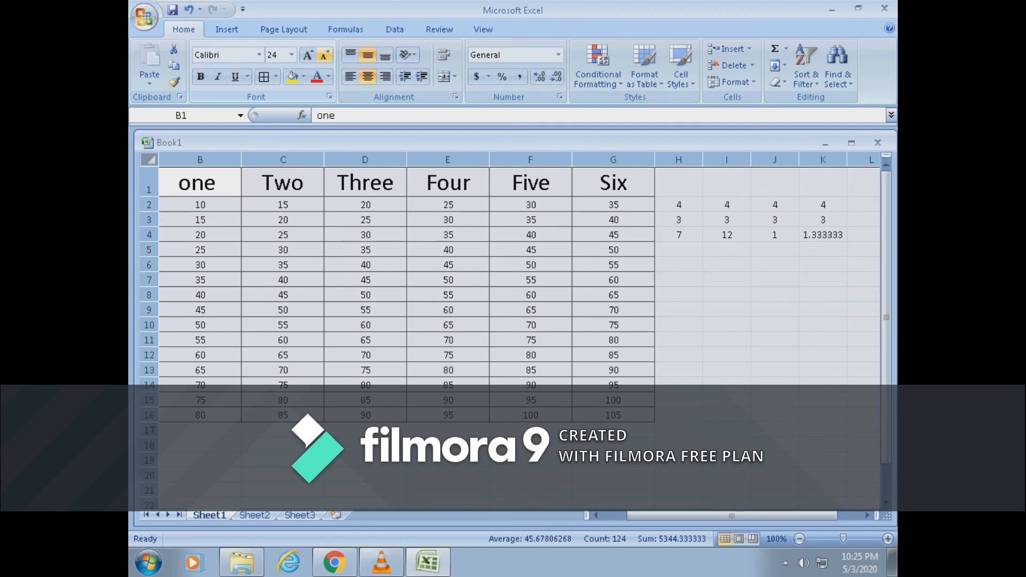
left_click(727, 355)
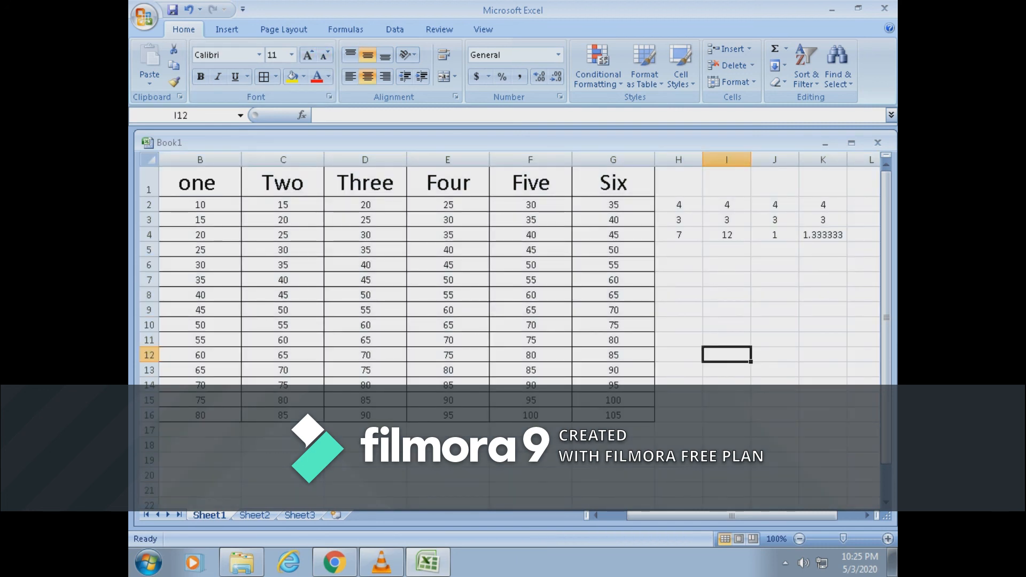
Set the font size of cell B2, the first number under the heading "one", to 12.
left_click(238, 208)
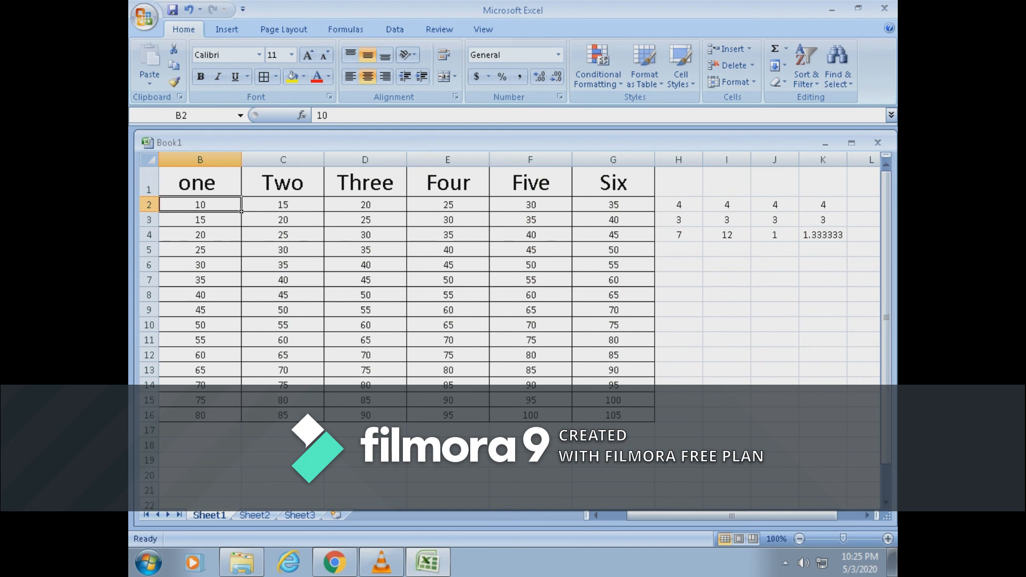
left_click(291, 54)
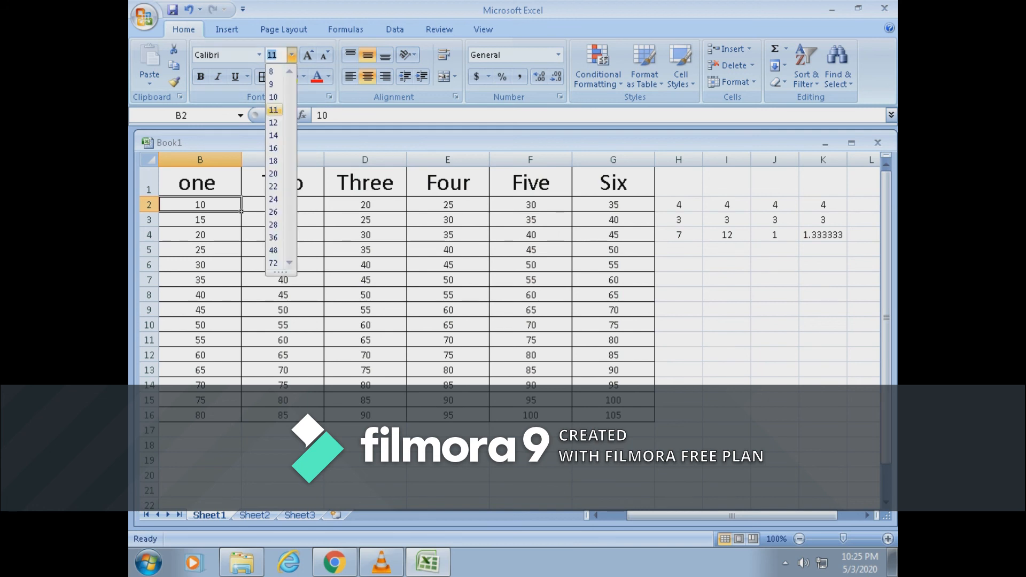
left_click(273, 123)
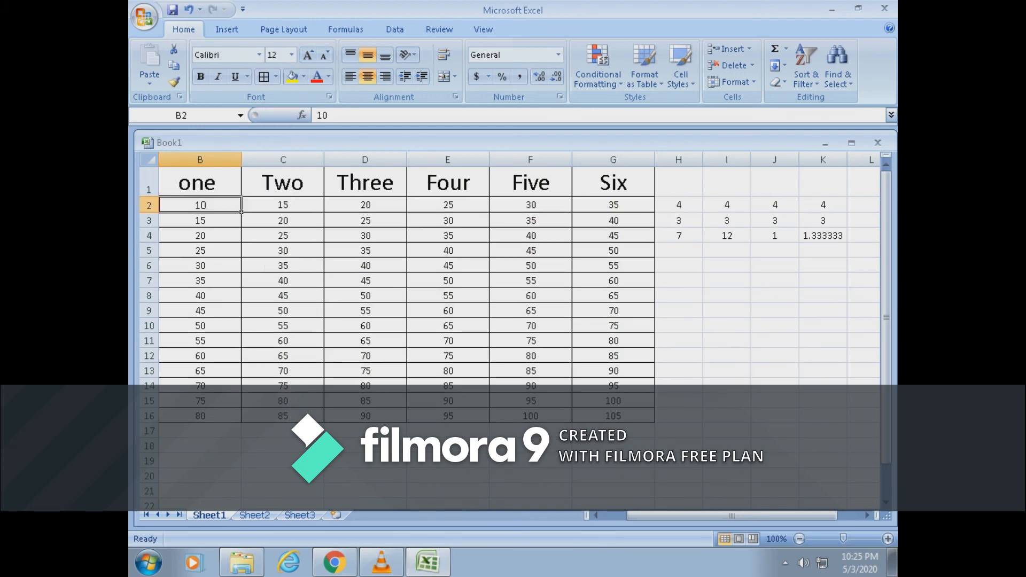
left_click(278, 460)
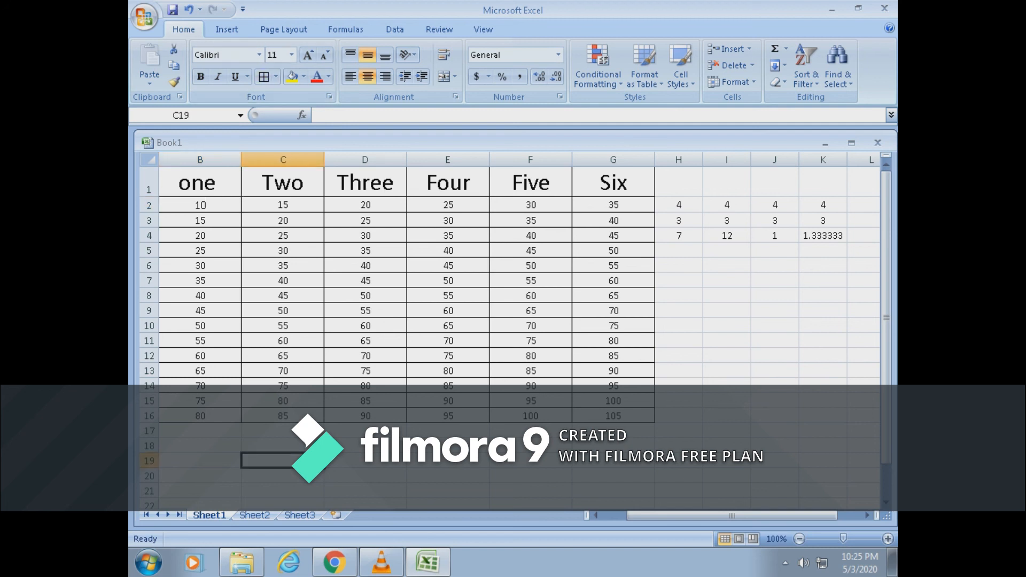
left_click(381, 562)
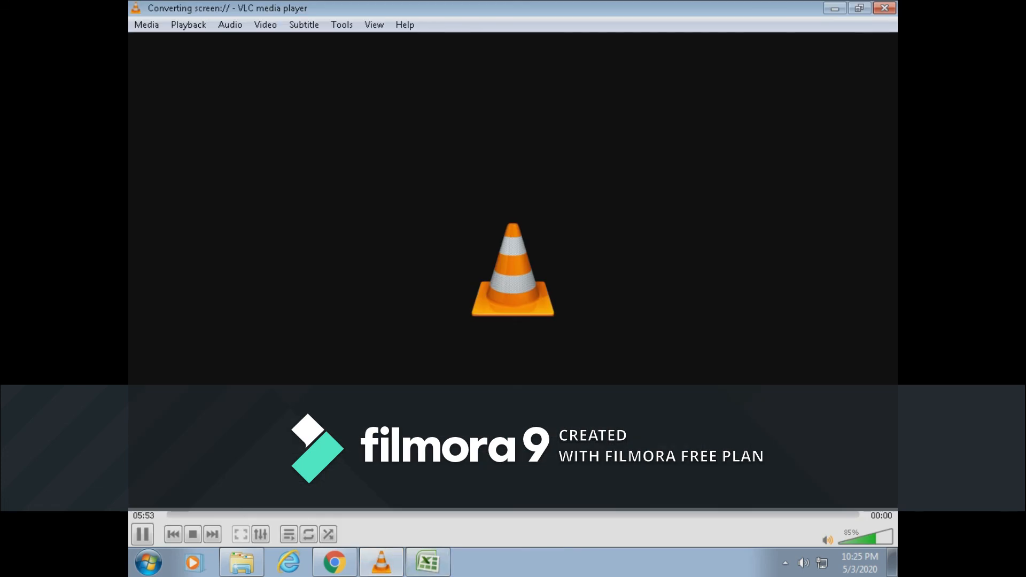